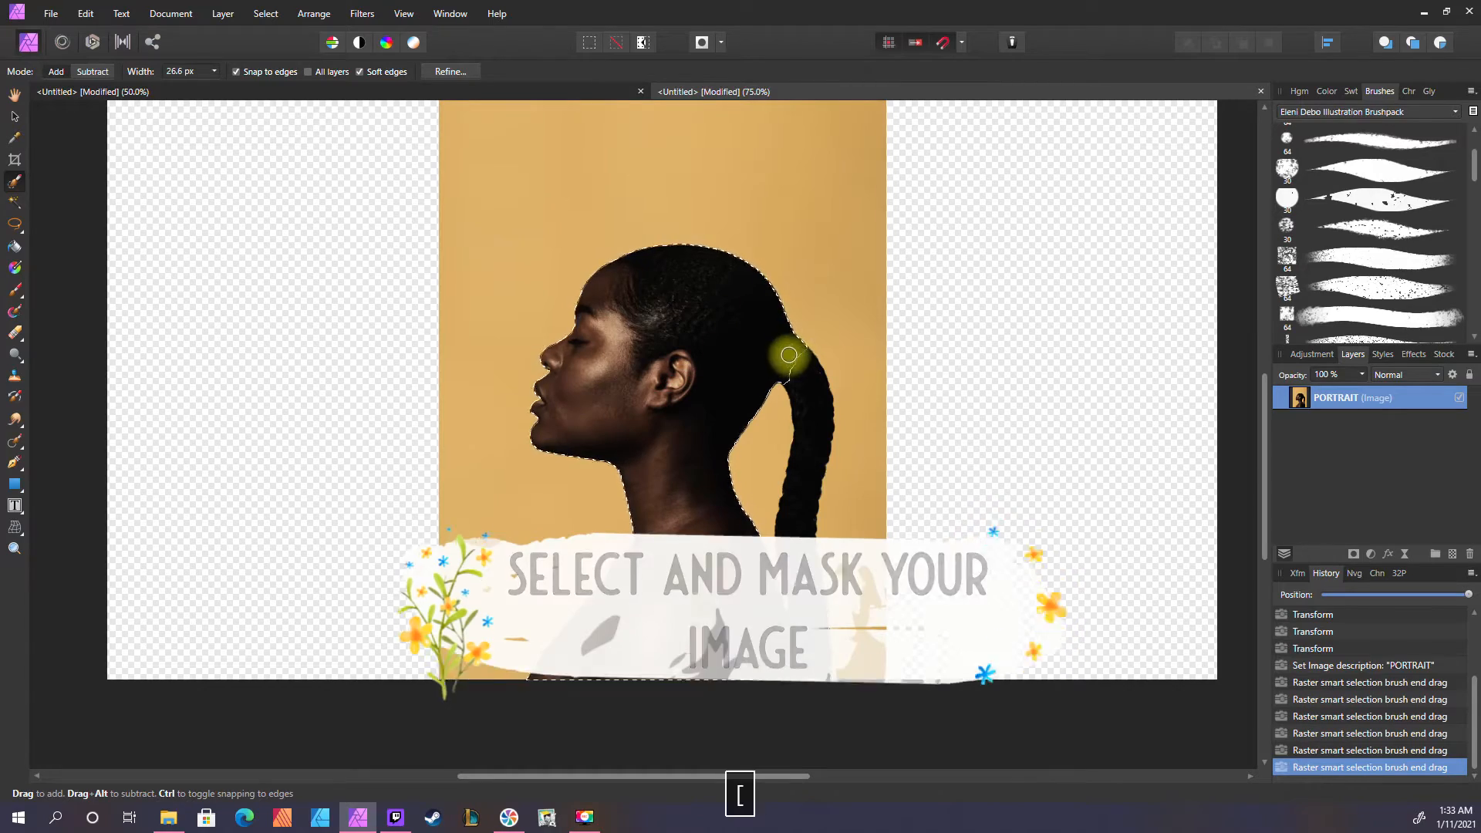
Add the rest of the braided ponytail to the smart selection of the woman
mouse_move(790, 354)
left_mouse_down()
mouse_move(811, 403)
mouse_move(797, 573)
left_mouse_up()
key("ctrl+equal")
key("ctrl+equal")
key("ctrl+equal")
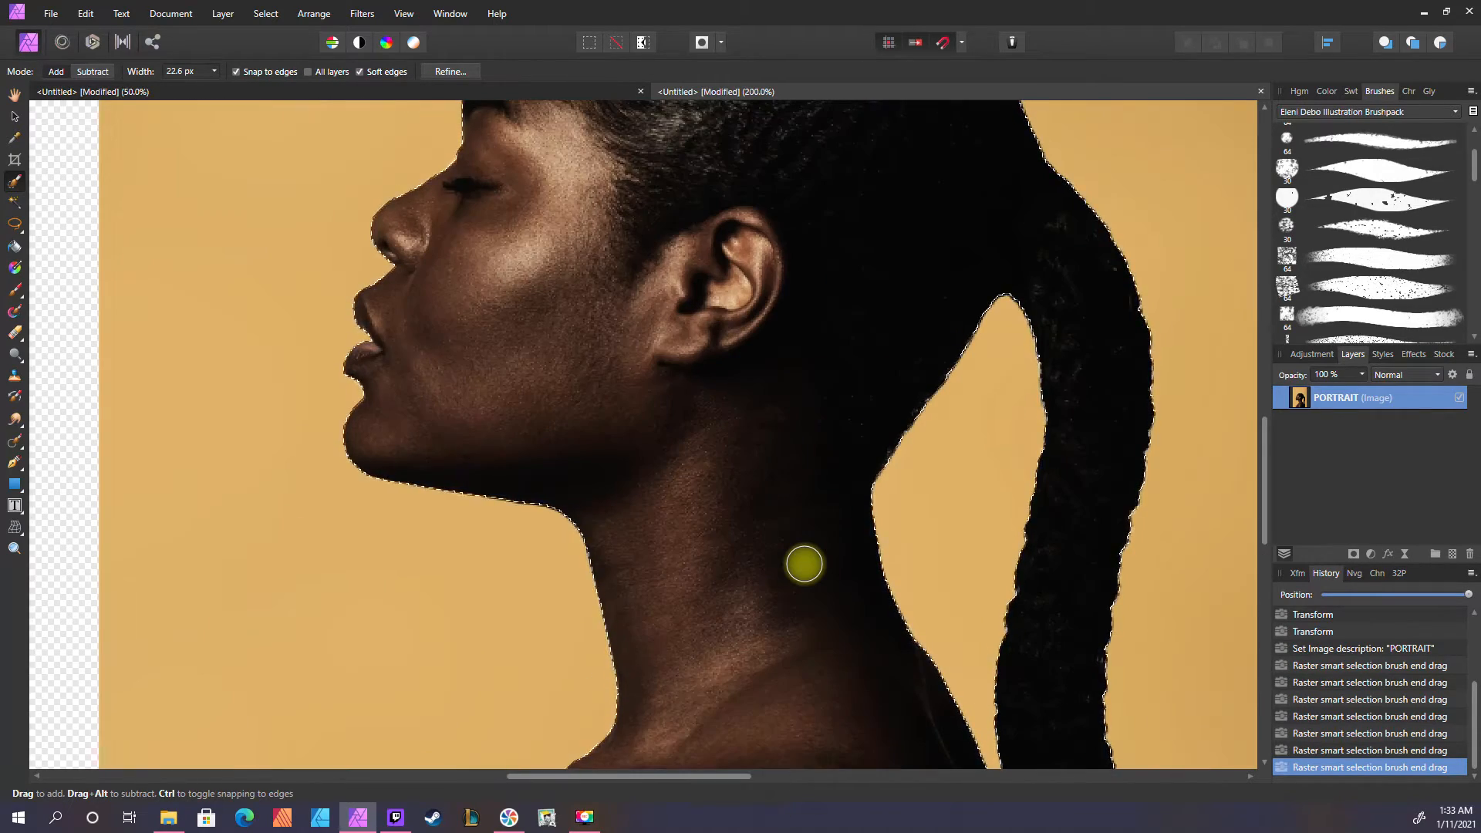
key("space")
left_click_drag(1091, 628, 1078, 526)
left_click_drag(1097, 390, 1031, 605)
Smooth the edges of the selection around the woman
left_click(265, 14)
left_click(224, 280)
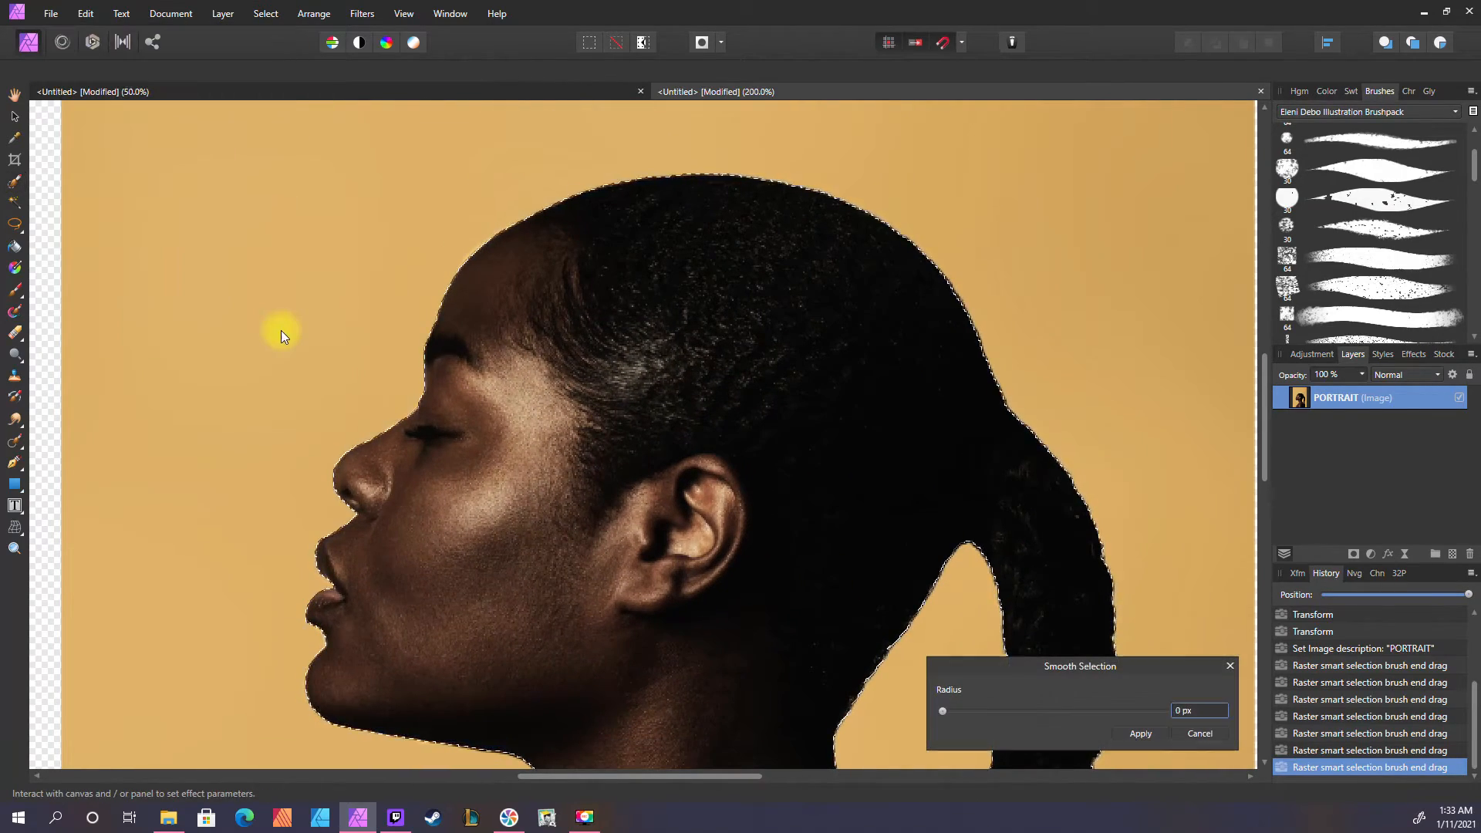
left_click(1138, 734)
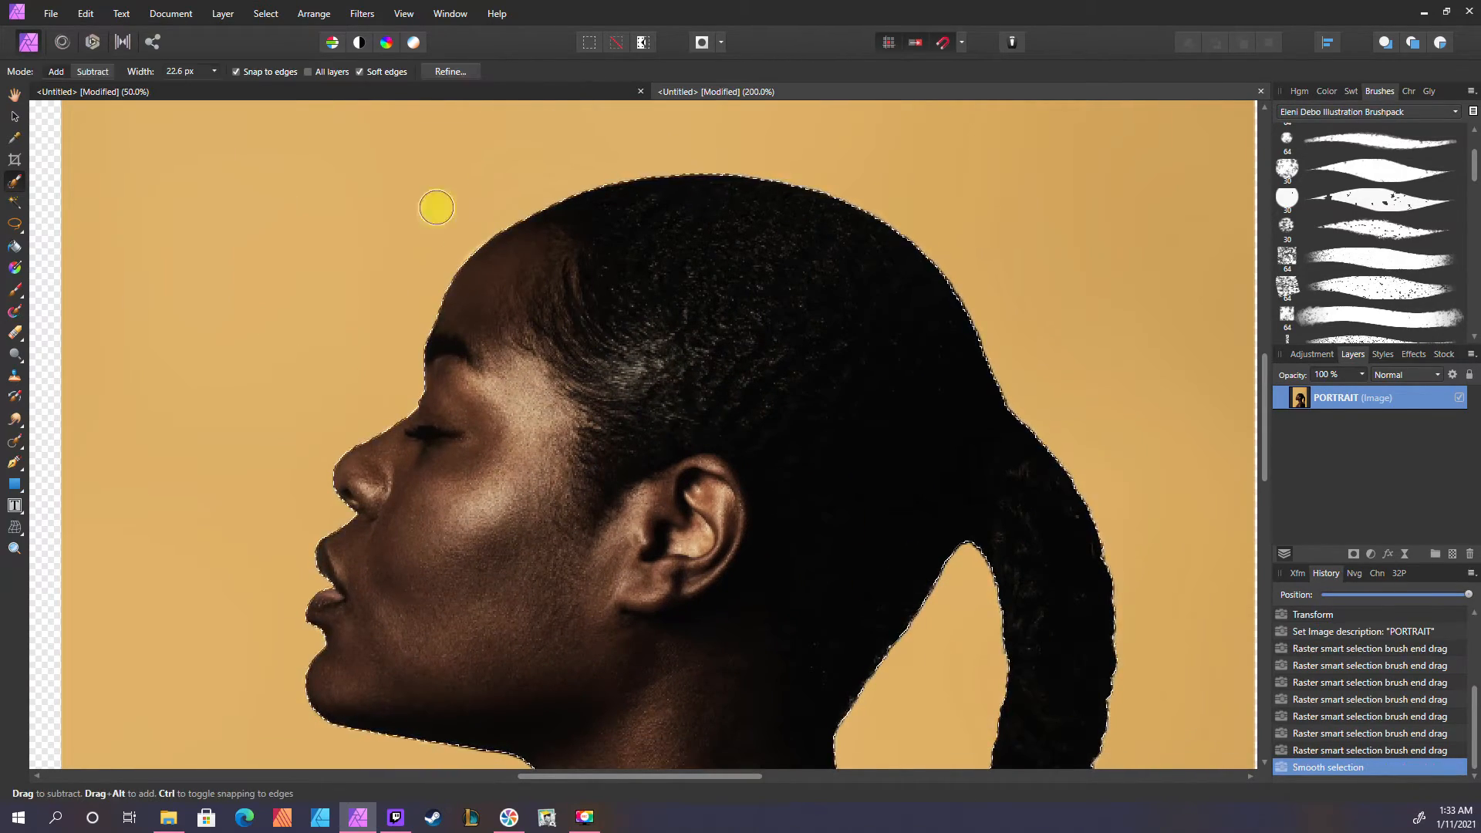
Shrink the selection with a radius of -0.5 px
left_click(266, 14)
left_click(231, 263)
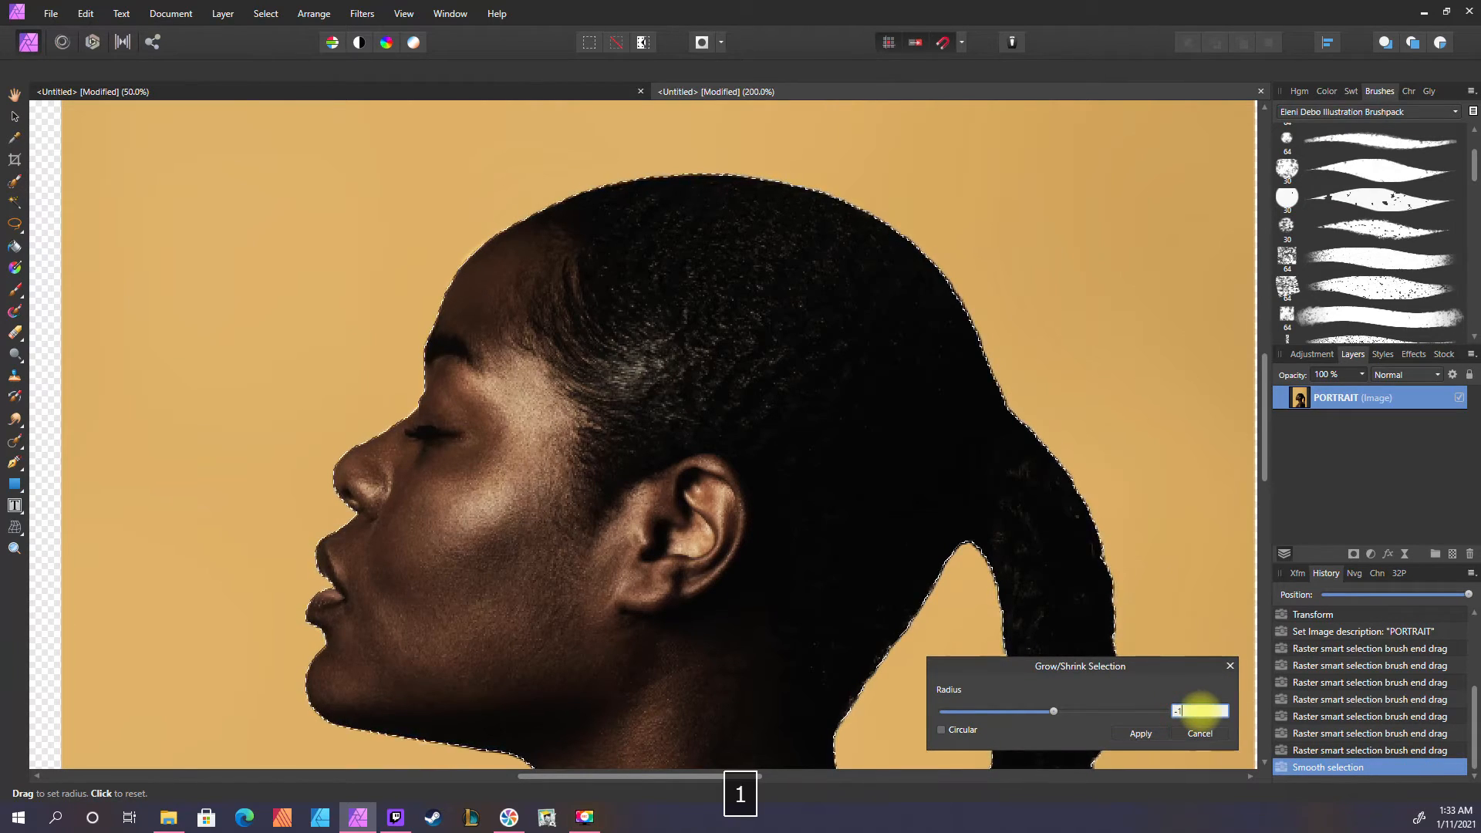
left_click(1201, 712)
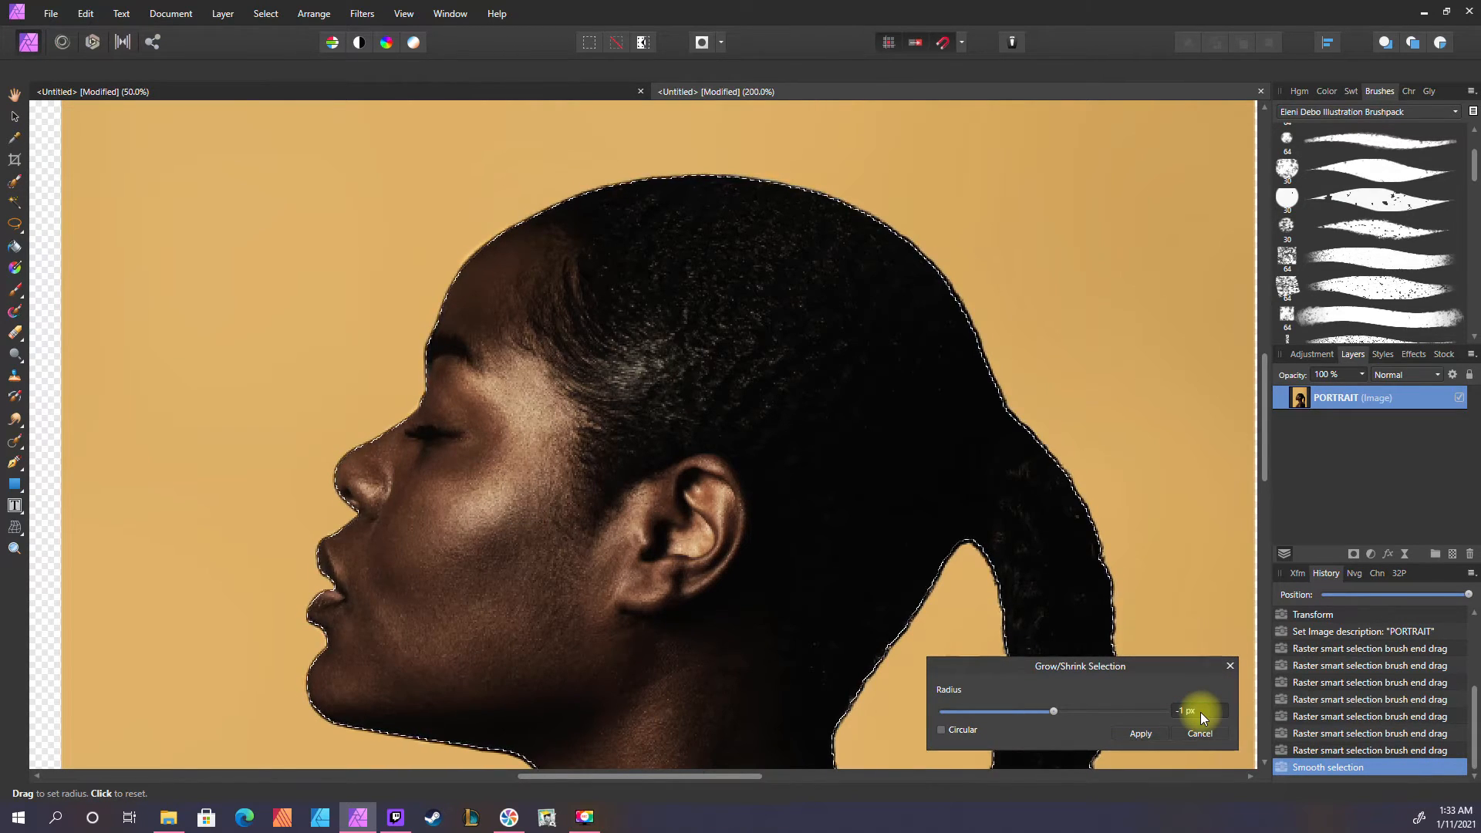
type("-0.5")
key("Return")
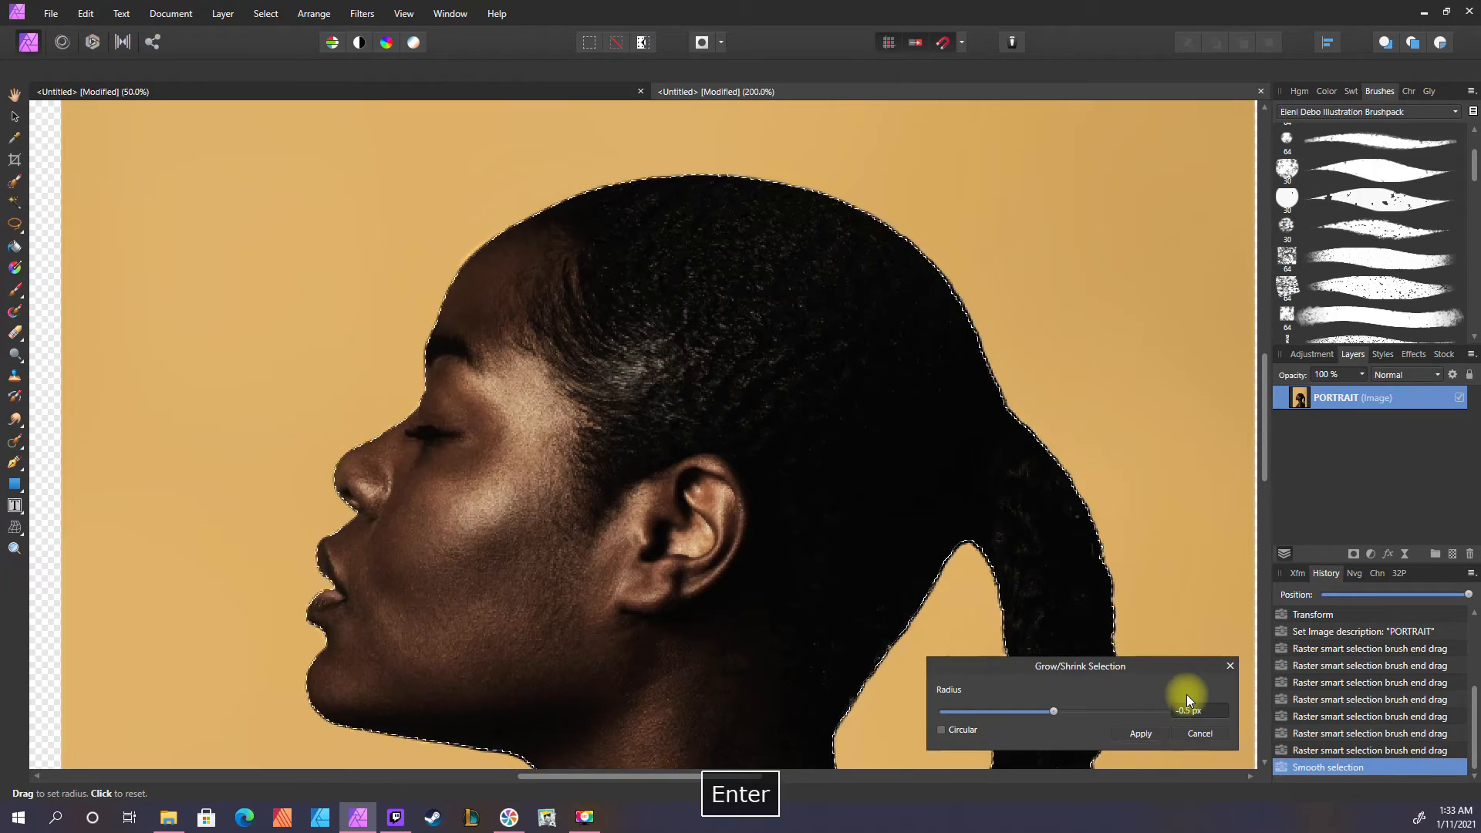
left_click(1140, 734)
Mask the PORTRAIT layer with the selection to hide its background, and deselect
left_click(1353, 554)
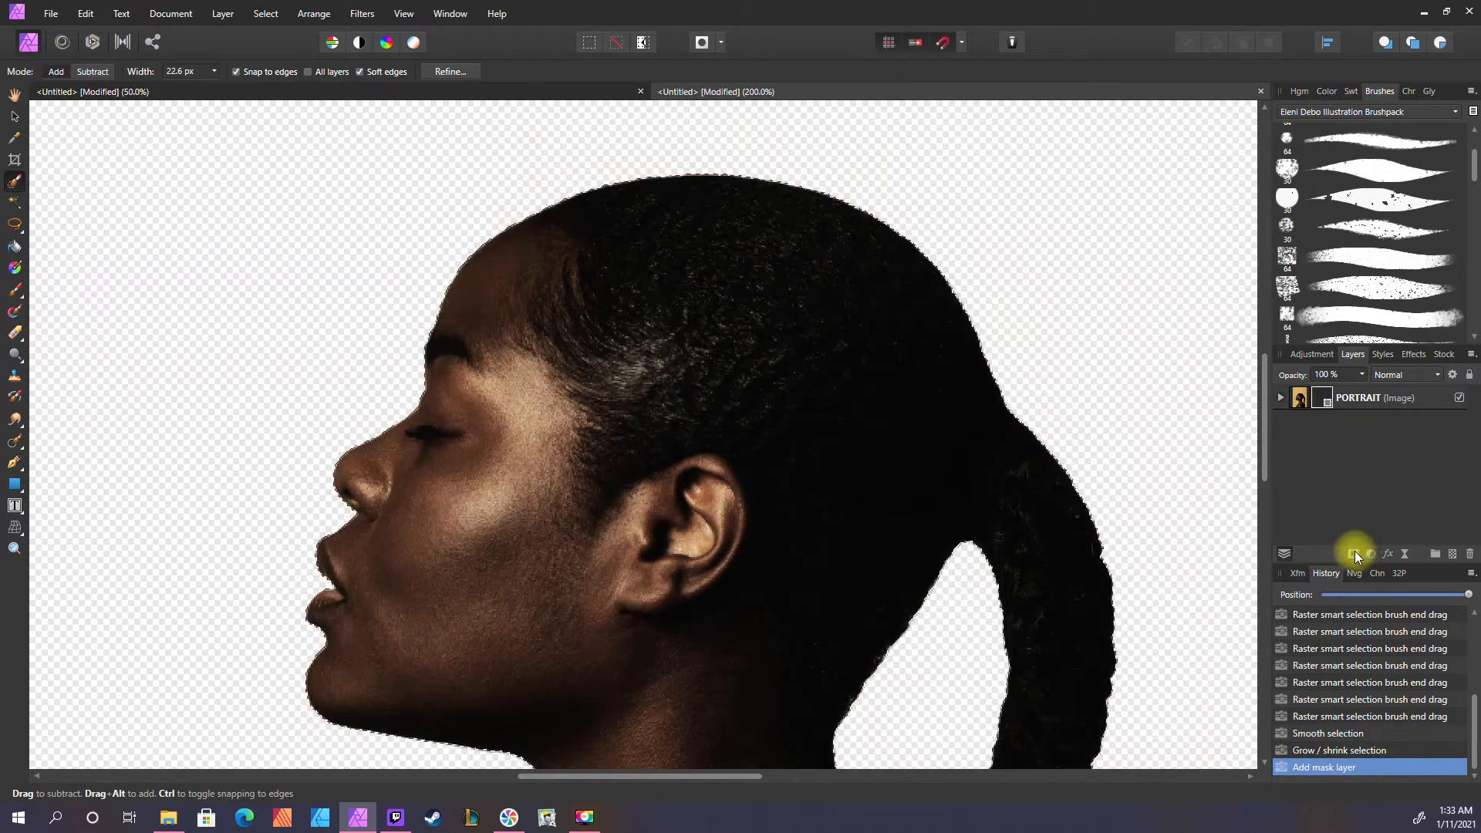
key("ctrl+d")
key("ctrl+minus")
key("space")
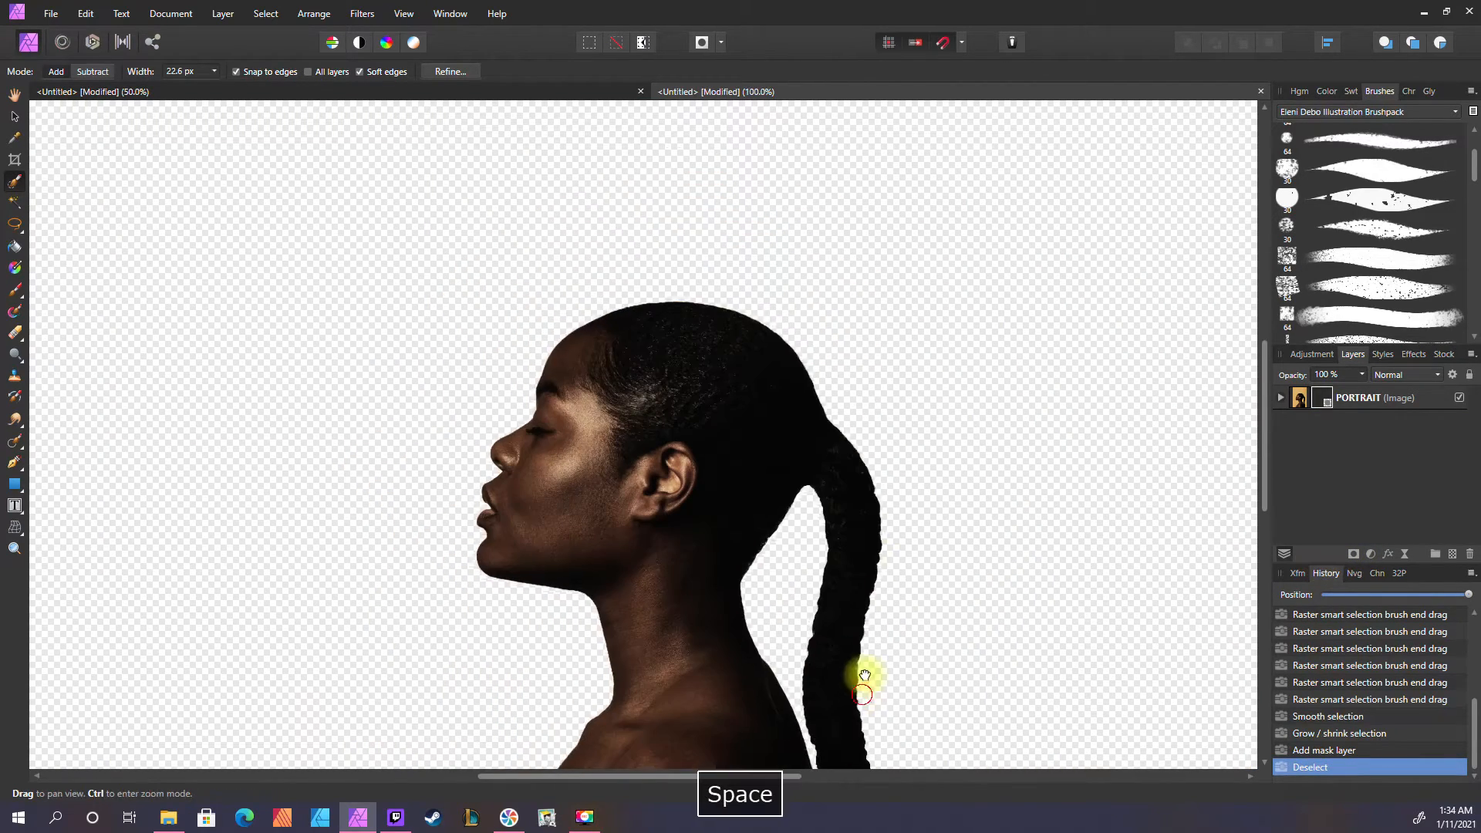
left_click_drag(862, 682, 838, 656)
key("ctrl+minus")
key("space")
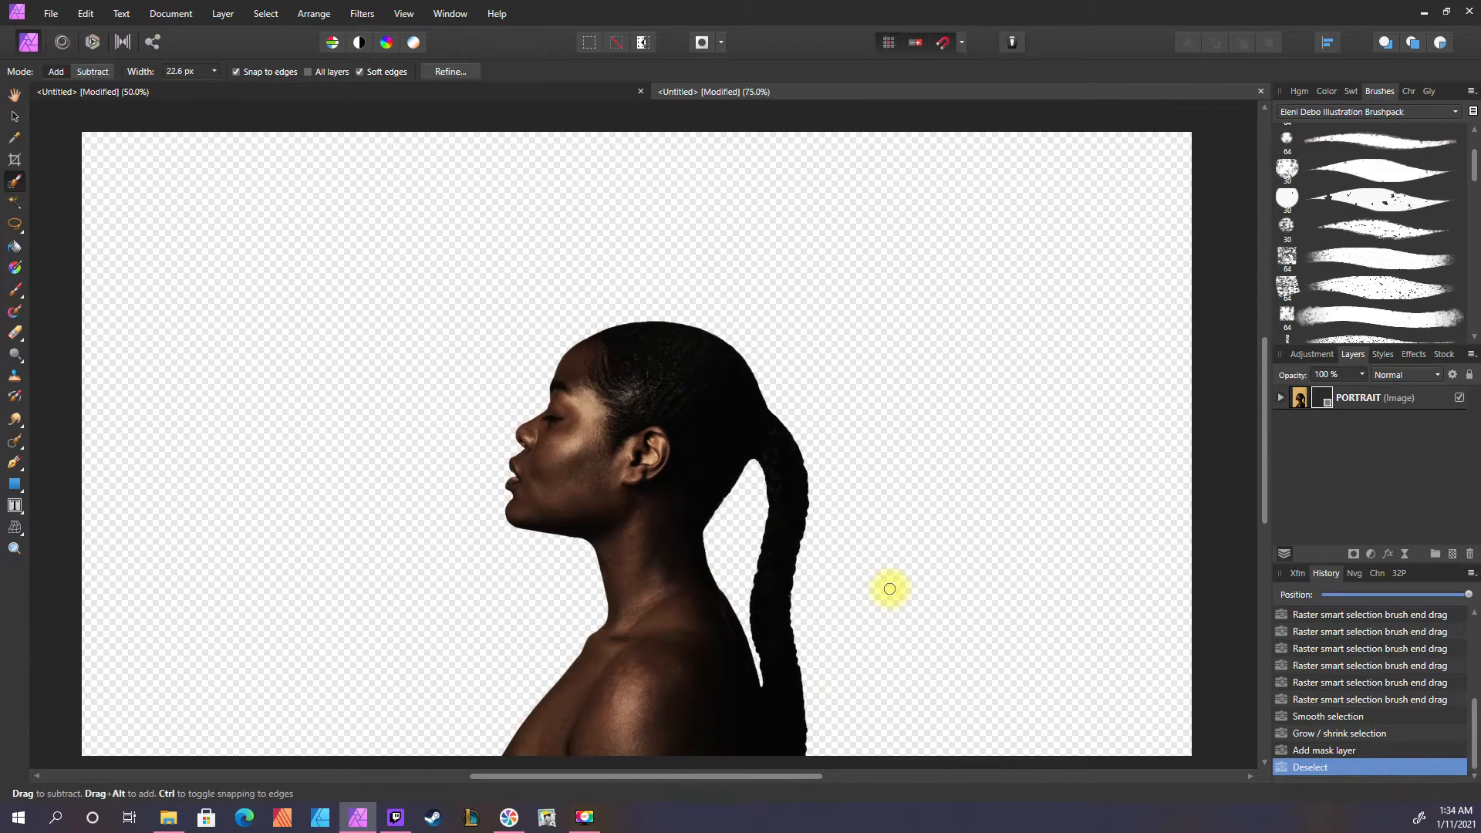
Draw a white rectangle covering the whole canvas and place it beneath the PORTRAIT layer
key("u")
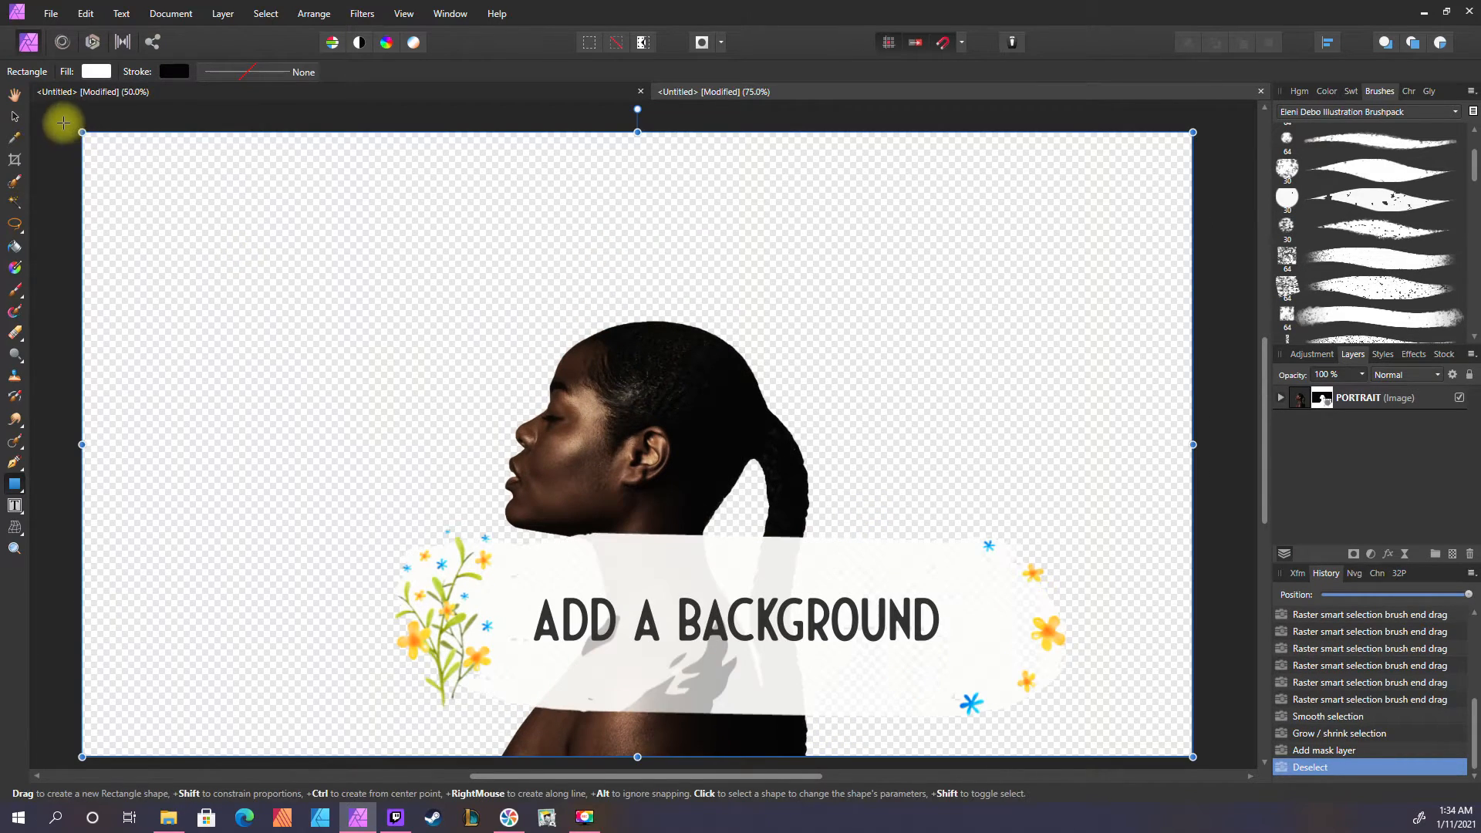
left_click_drag(73, 112, 1195, 715)
key("space")
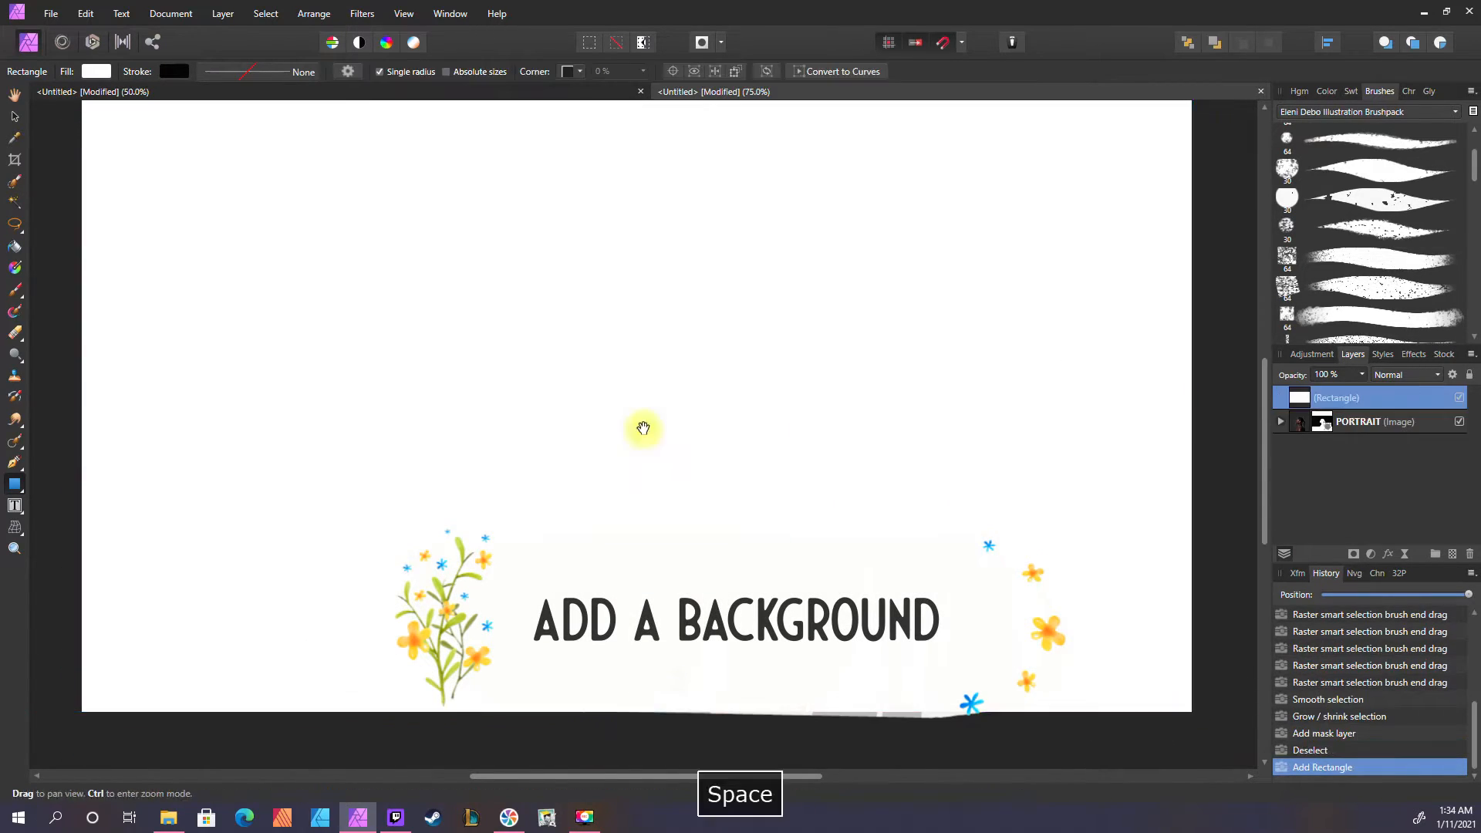
left_click_drag(446, 279, 580, 455)
left_click_drag(198, 256, 211, 268)
key("space")
key("ctrl+bracketleft")
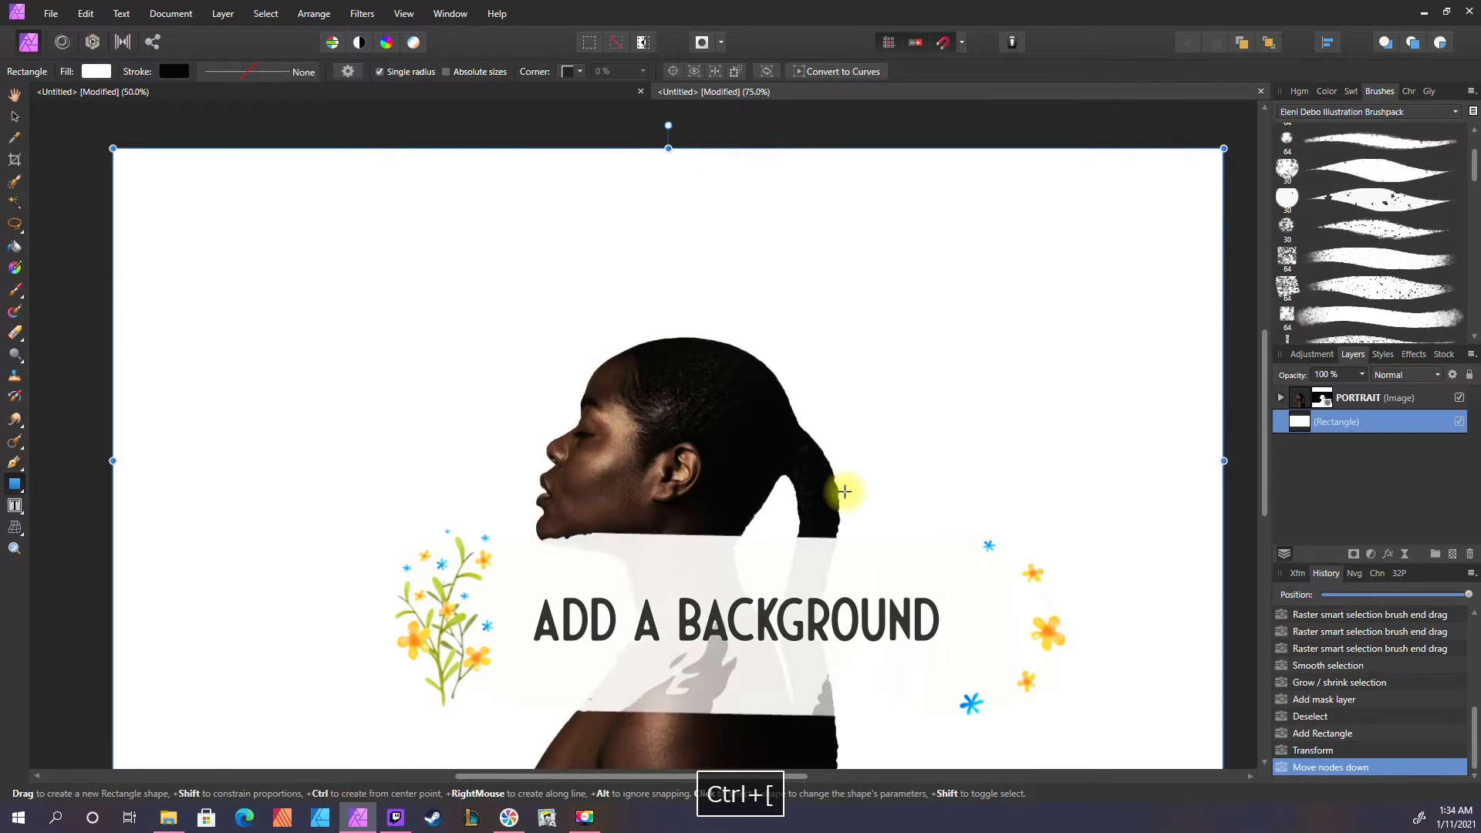
key("space")
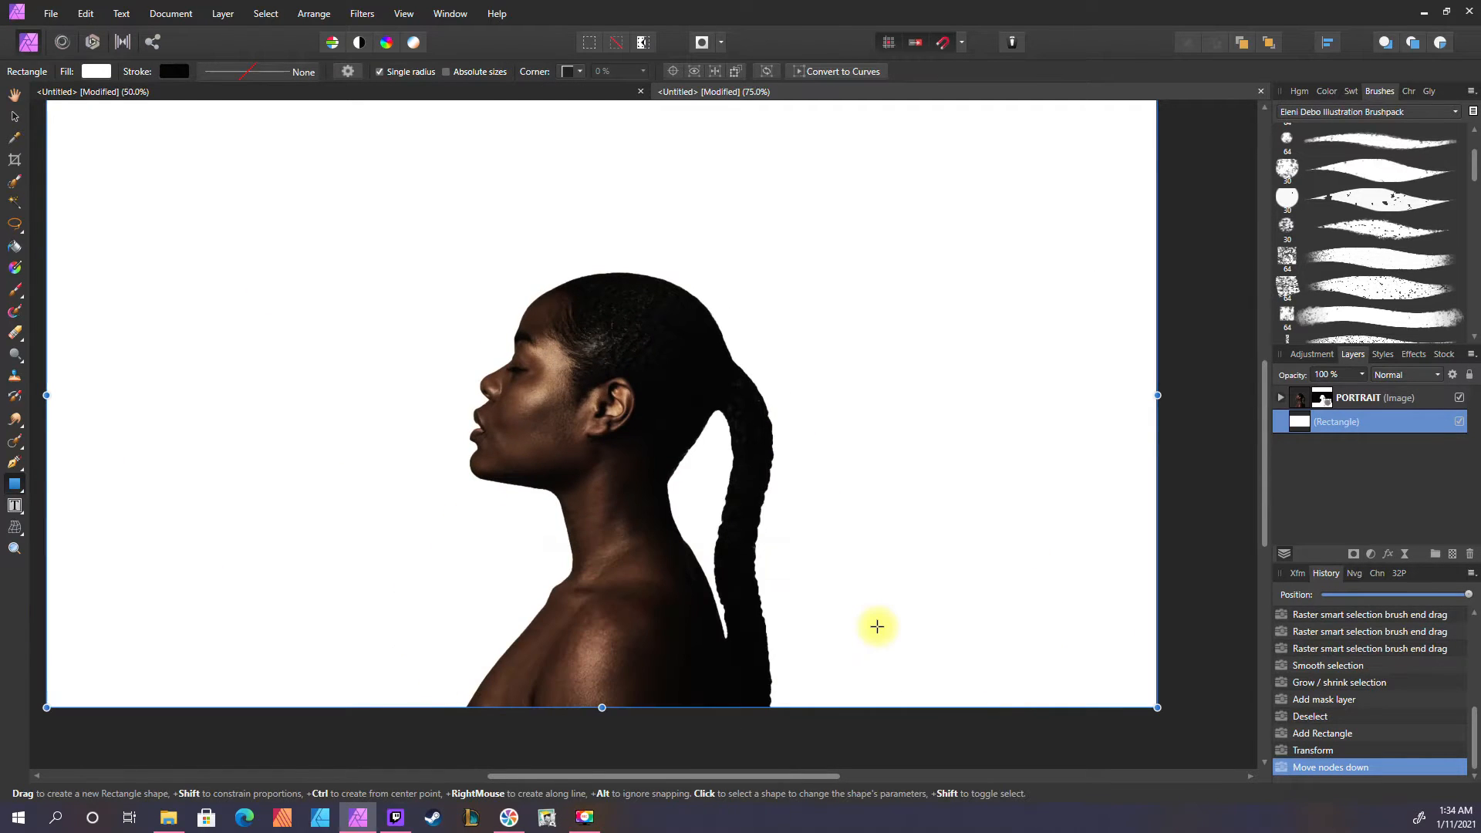
Change the background rectangle's fill to a golden orange-yellow
left_click(97, 71)
left_click(161, 242)
left_click(144, 222)
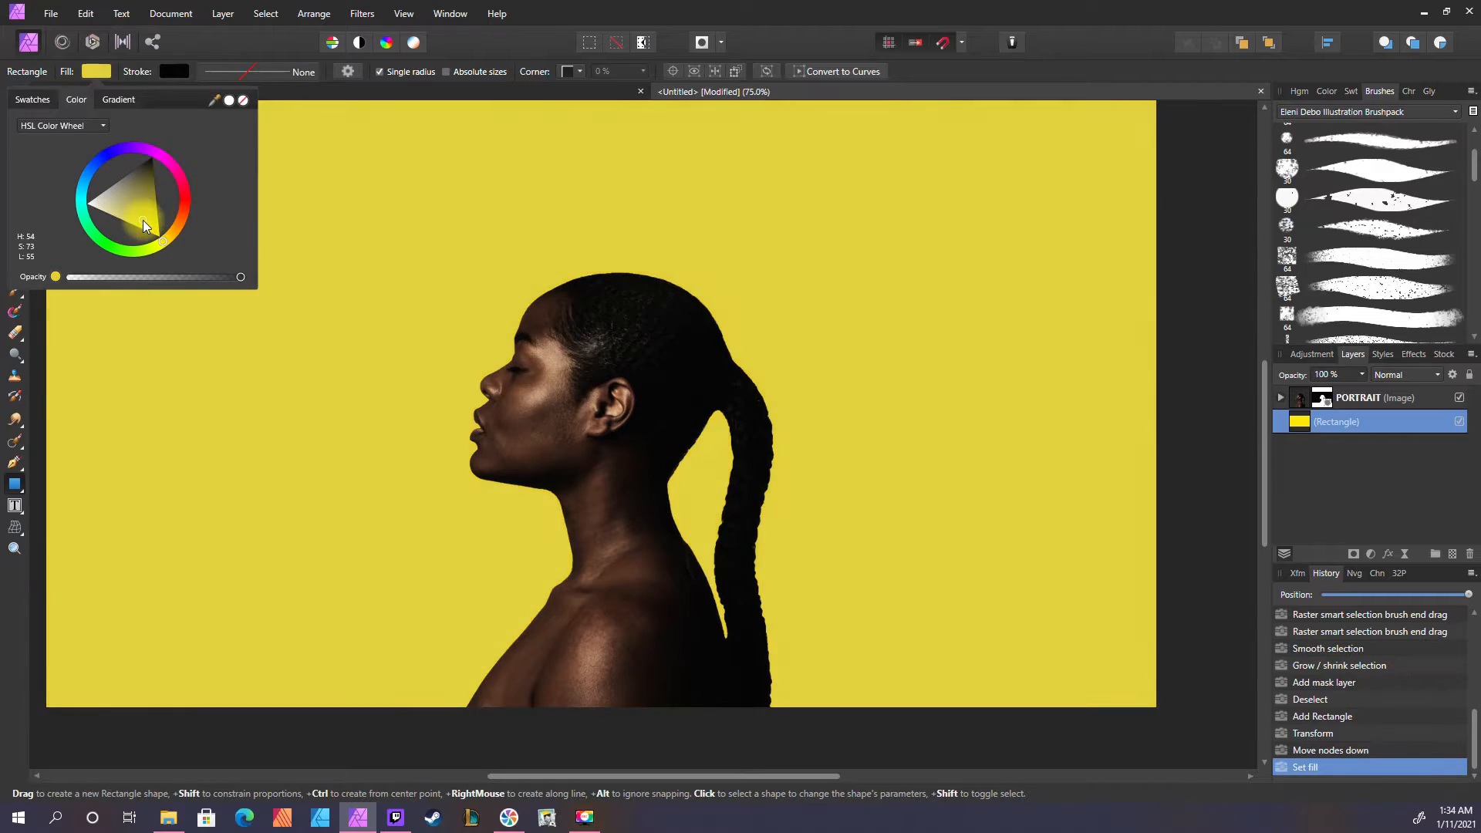
left_click(169, 235)
left_click(174, 239)
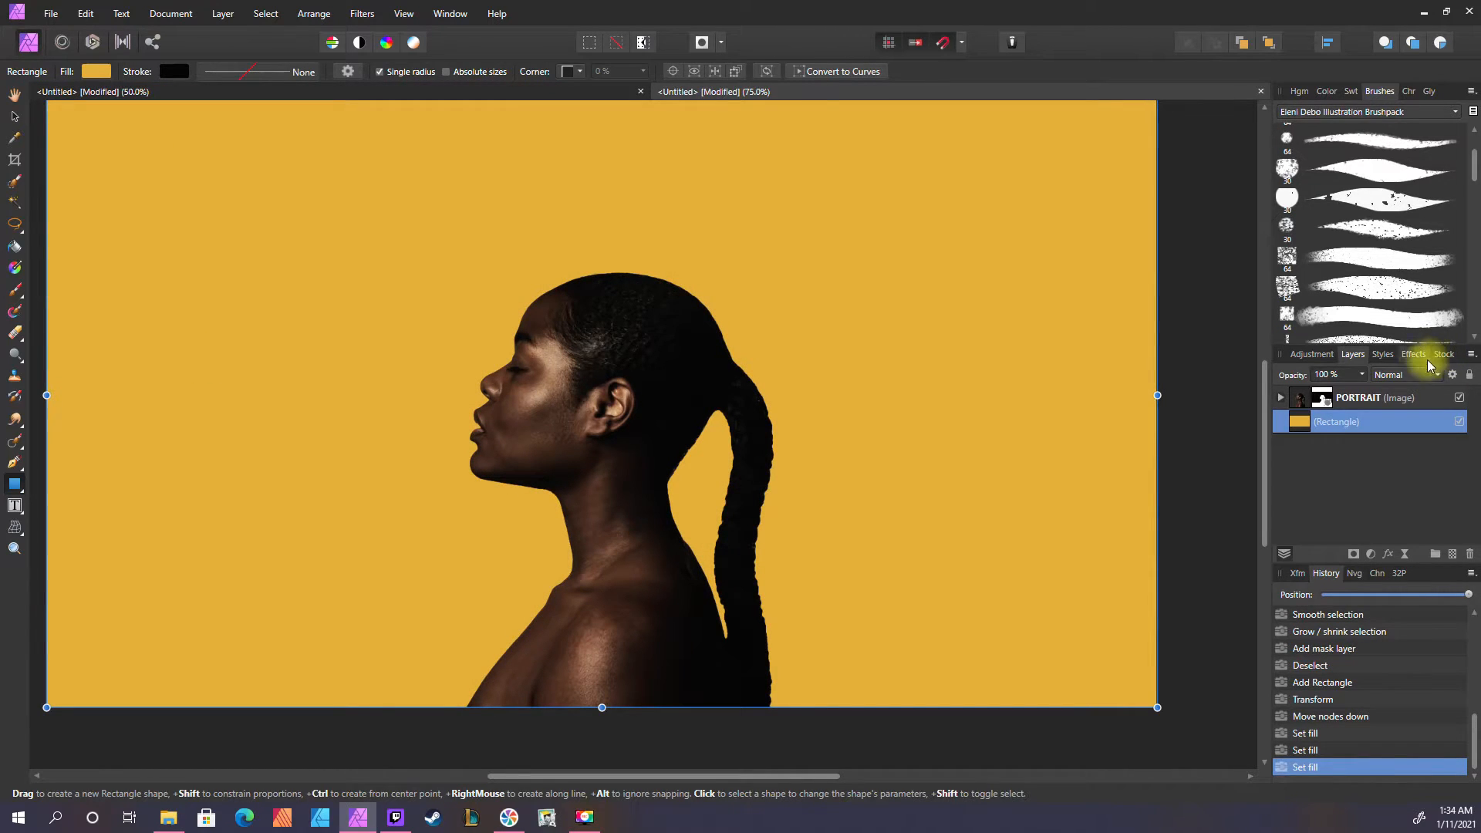
Create a rasterized duplicate of the PORTRAIT layer and set its blend mode to Darker Color
left_click(1308, 399)
key("ctrl+j")
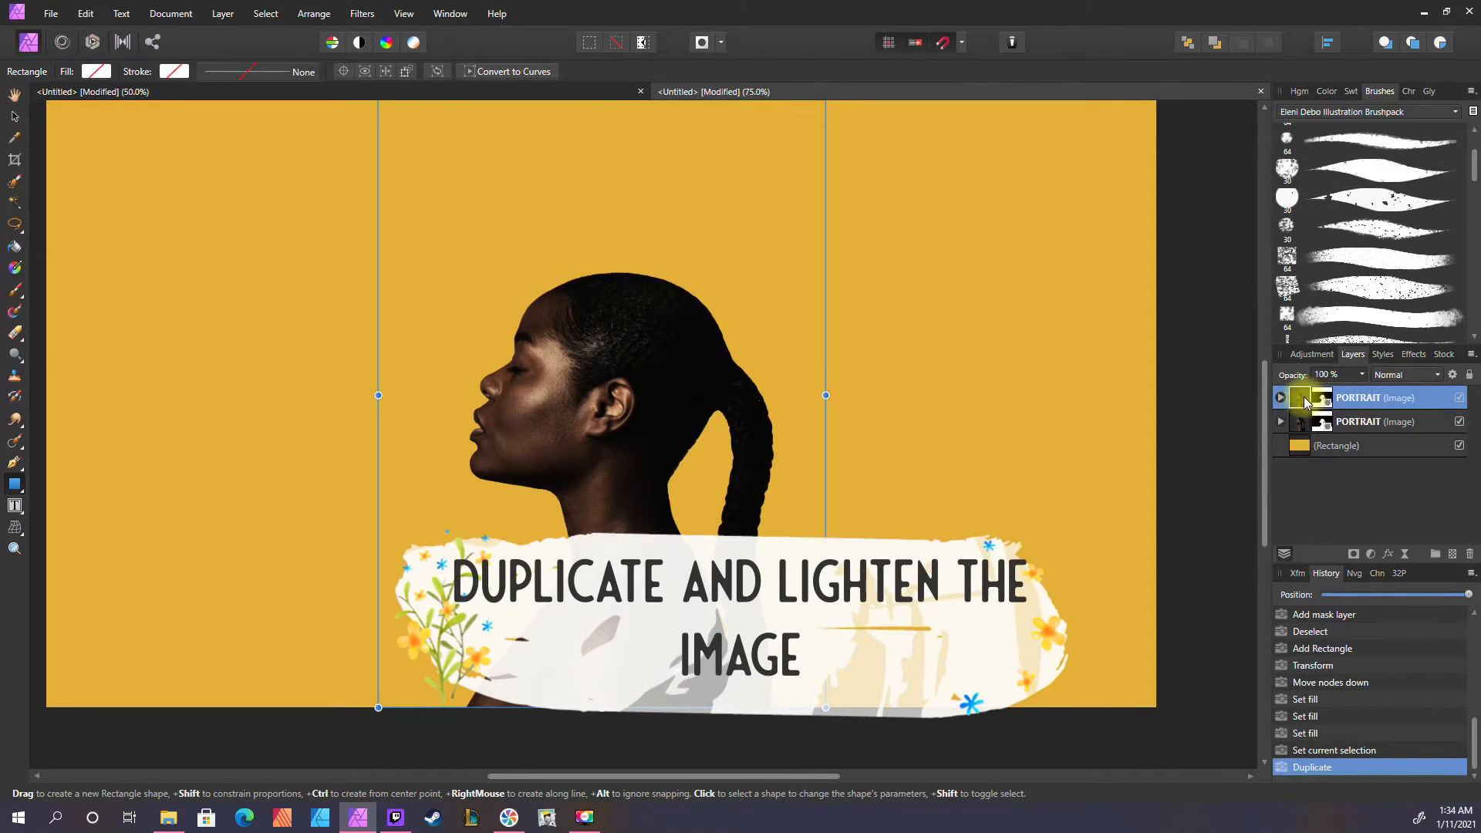
right_click(1304, 404)
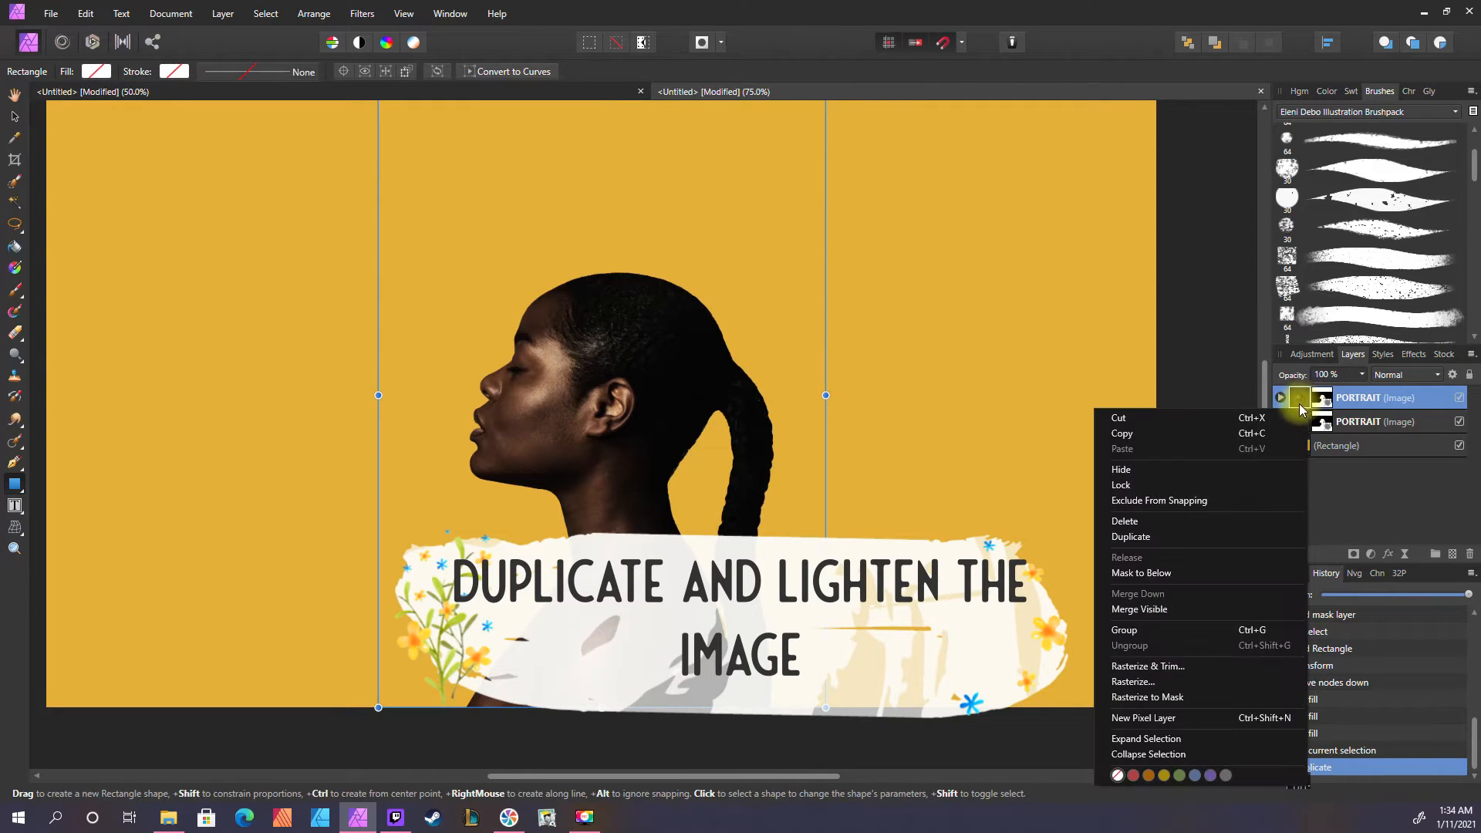
left_click(1181, 682)
left_click(1406, 375)
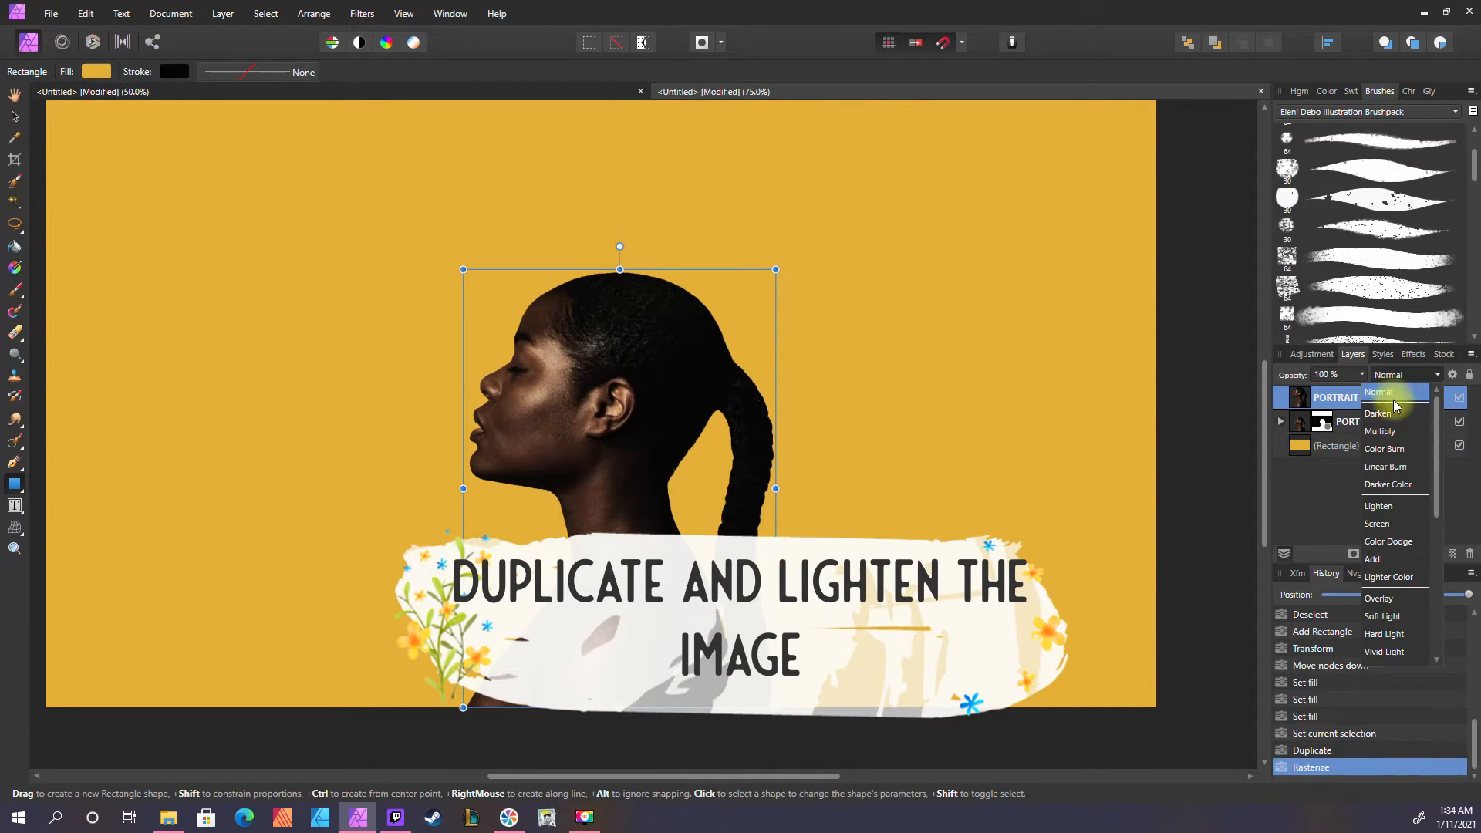
left_click(1394, 489)
Place a black-and-white jagged mountain photo from the Unsplash MOUNTAINS stock results onto the canvas
left_click(1443, 354)
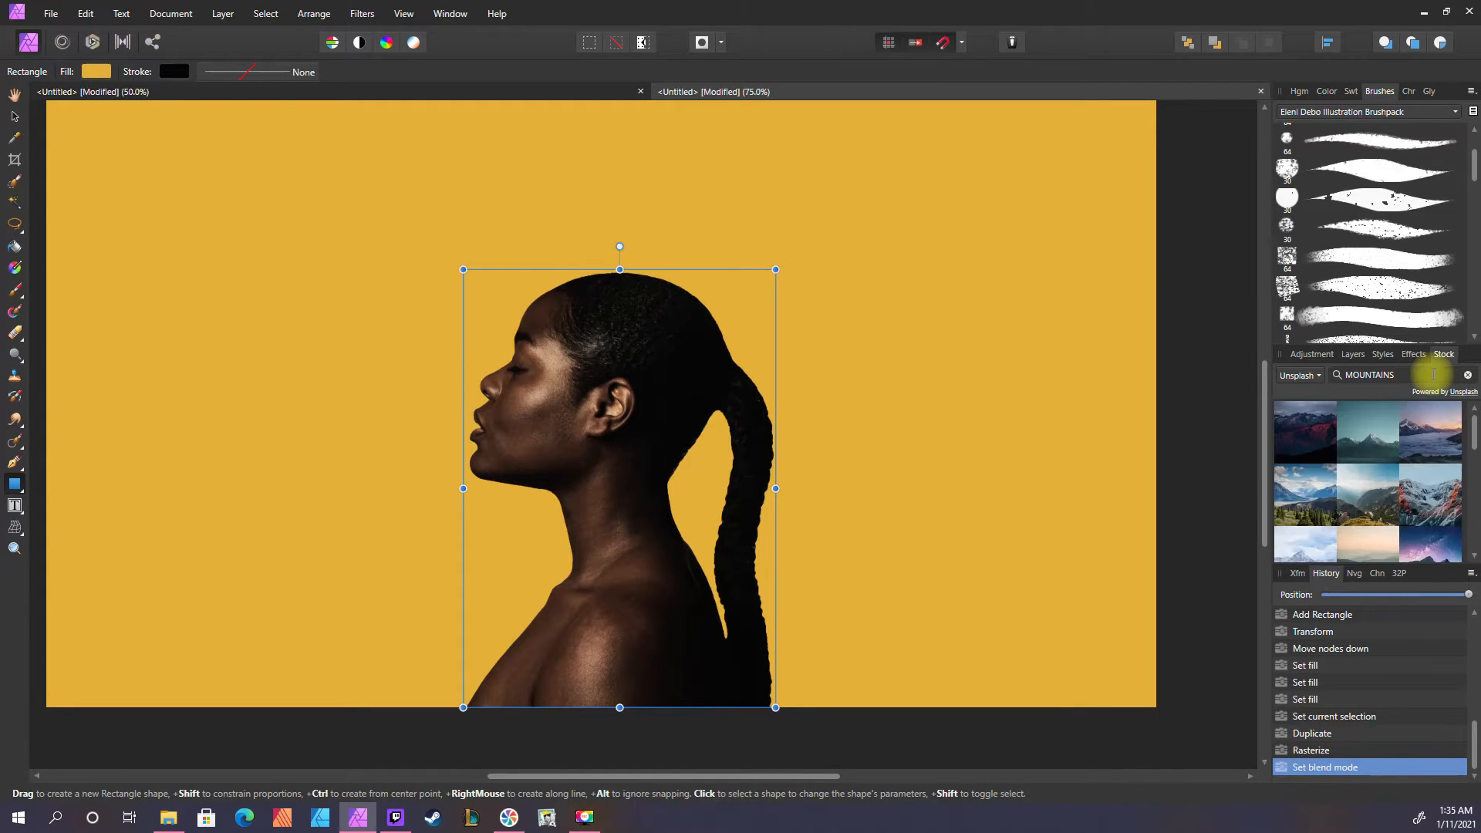
left_click_drag(1469, 436, 661, 581)
key("ctrl+minus")
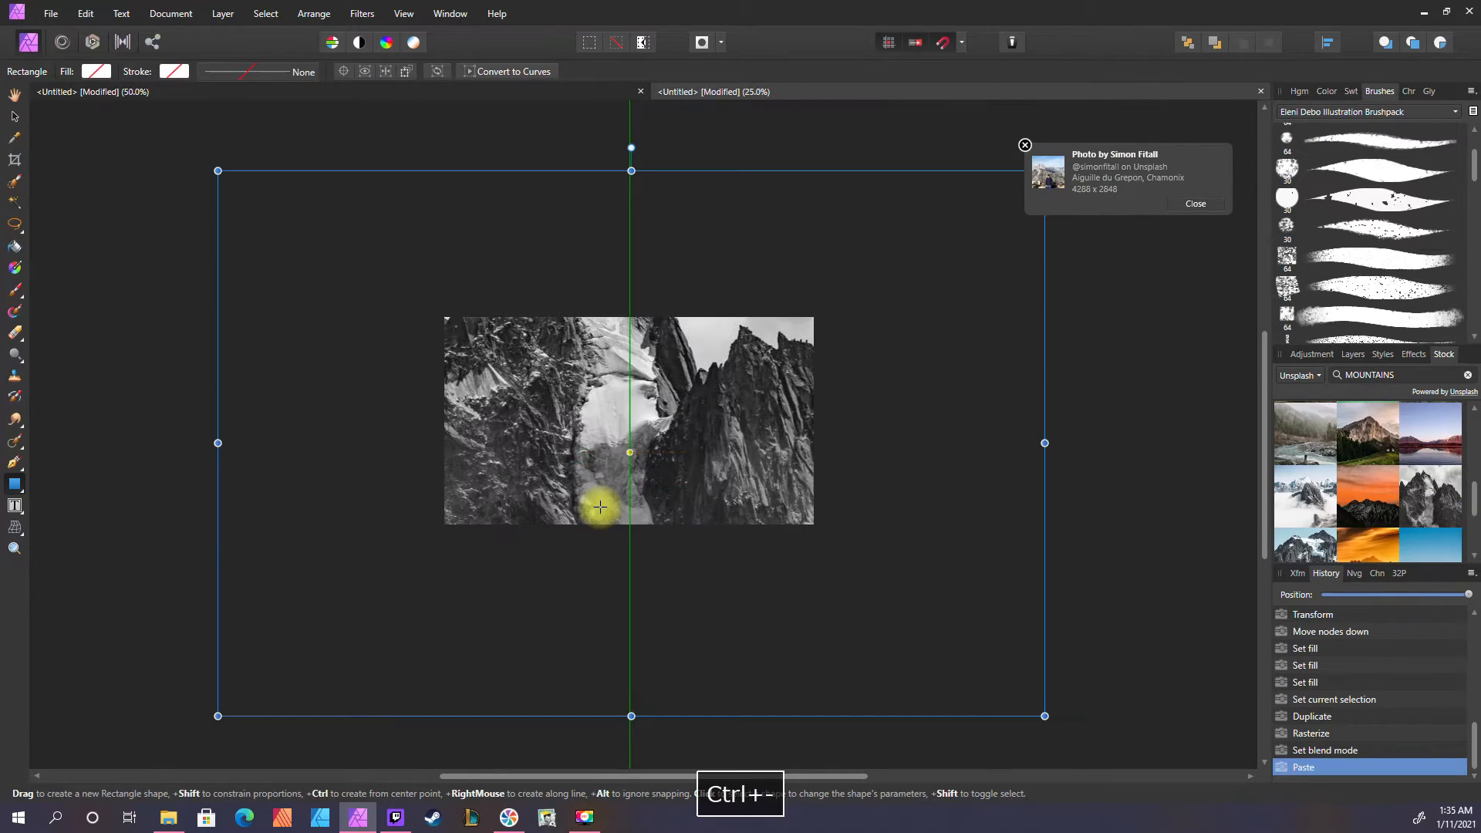
Scale the mountain photo down to about 35% and position it over the portrait within the canvas
key("v")
left_click_drag(1044, 716, 676, 473)
left_click_drag(592, 373, 792, 474)
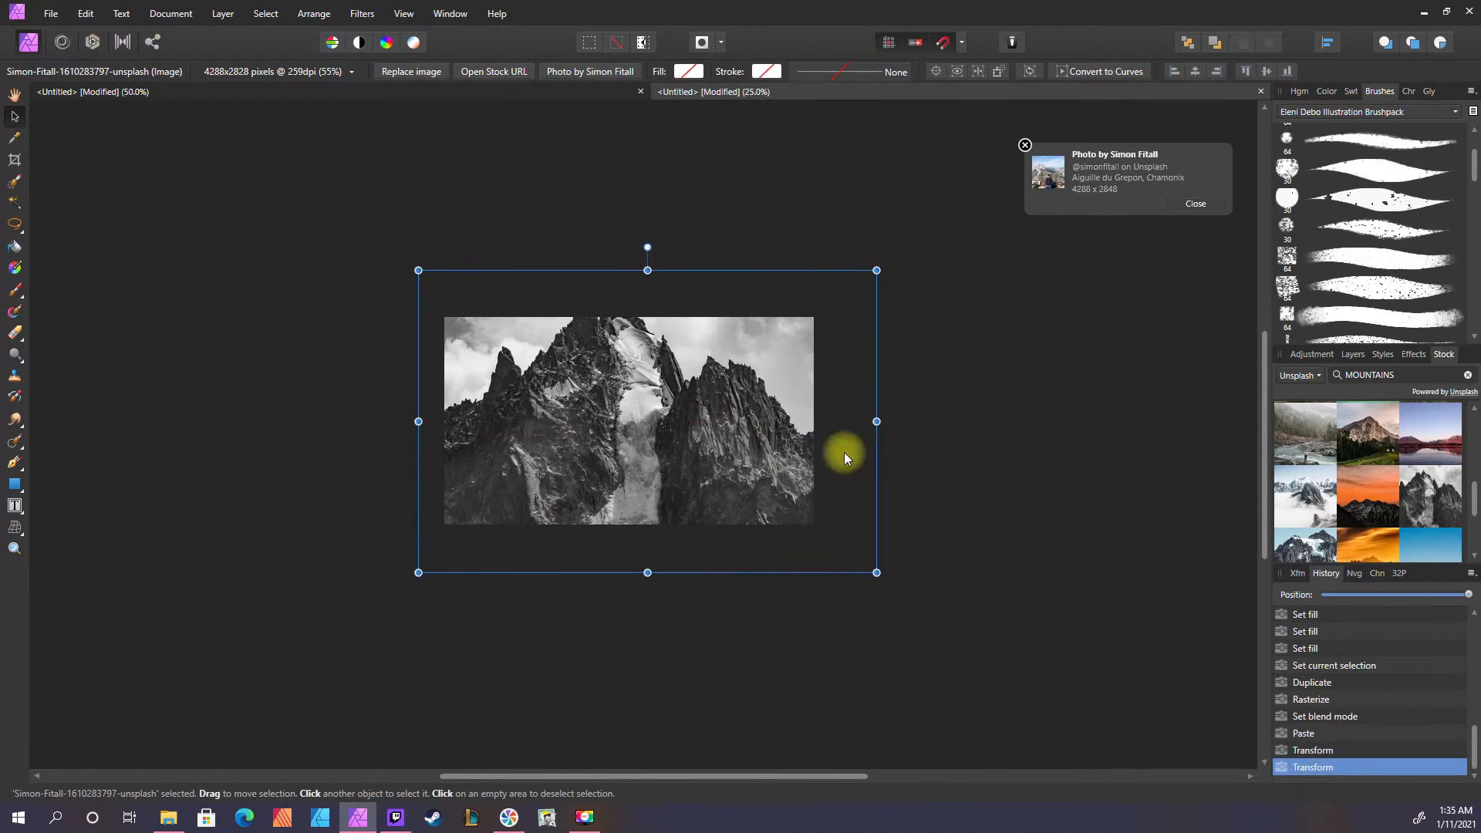
left_click_drag(418, 270, 584, 379)
left_click_drag(789, 446, 707, 398)
key("ctrl+equal")
key("ctrl+equal")
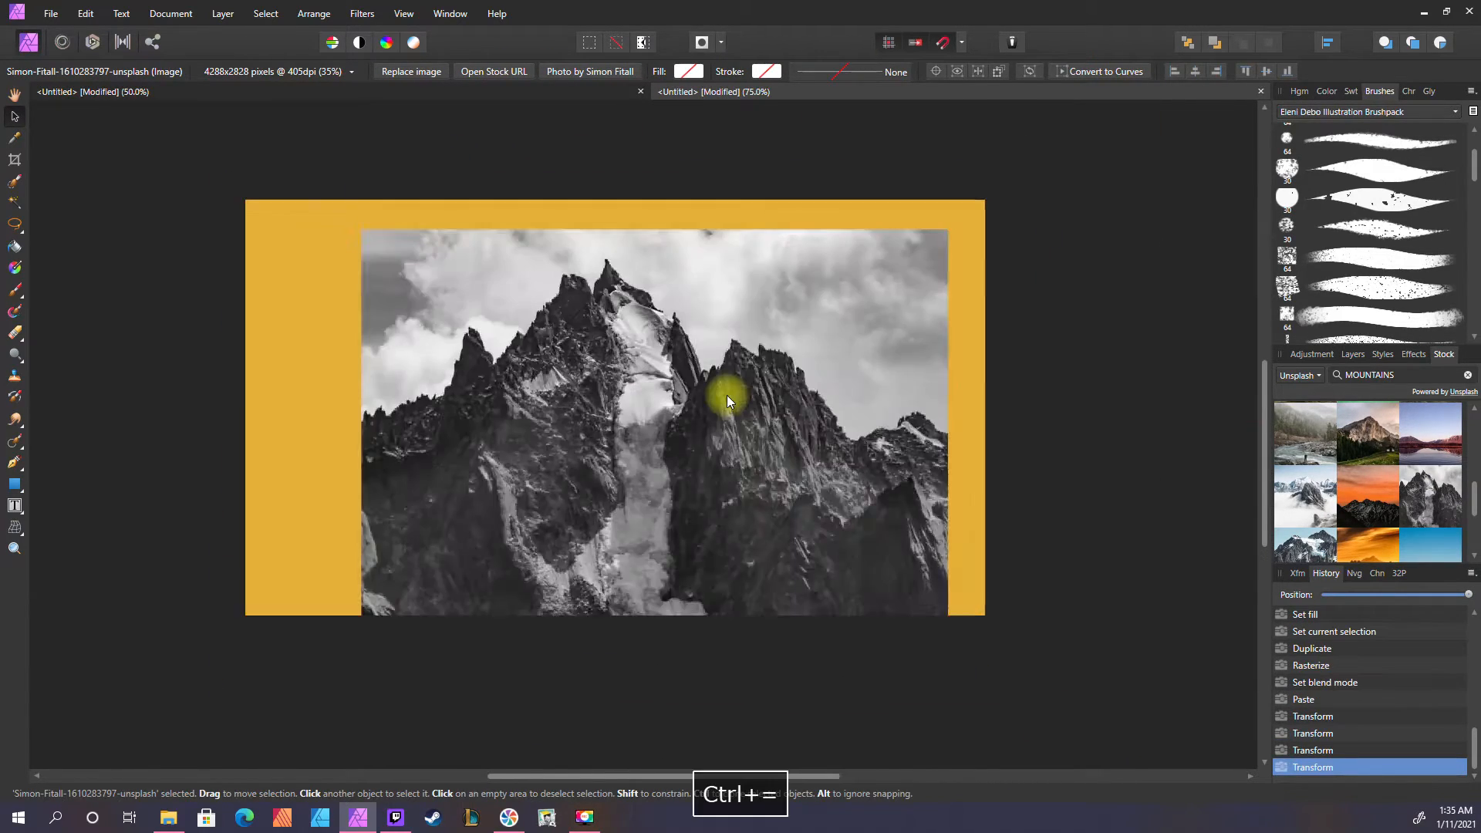
Lower the mountain photo layer's opacity to 59%
left_click(1363, 355)
left_click(1429, 376)
left_click(1361, 374)
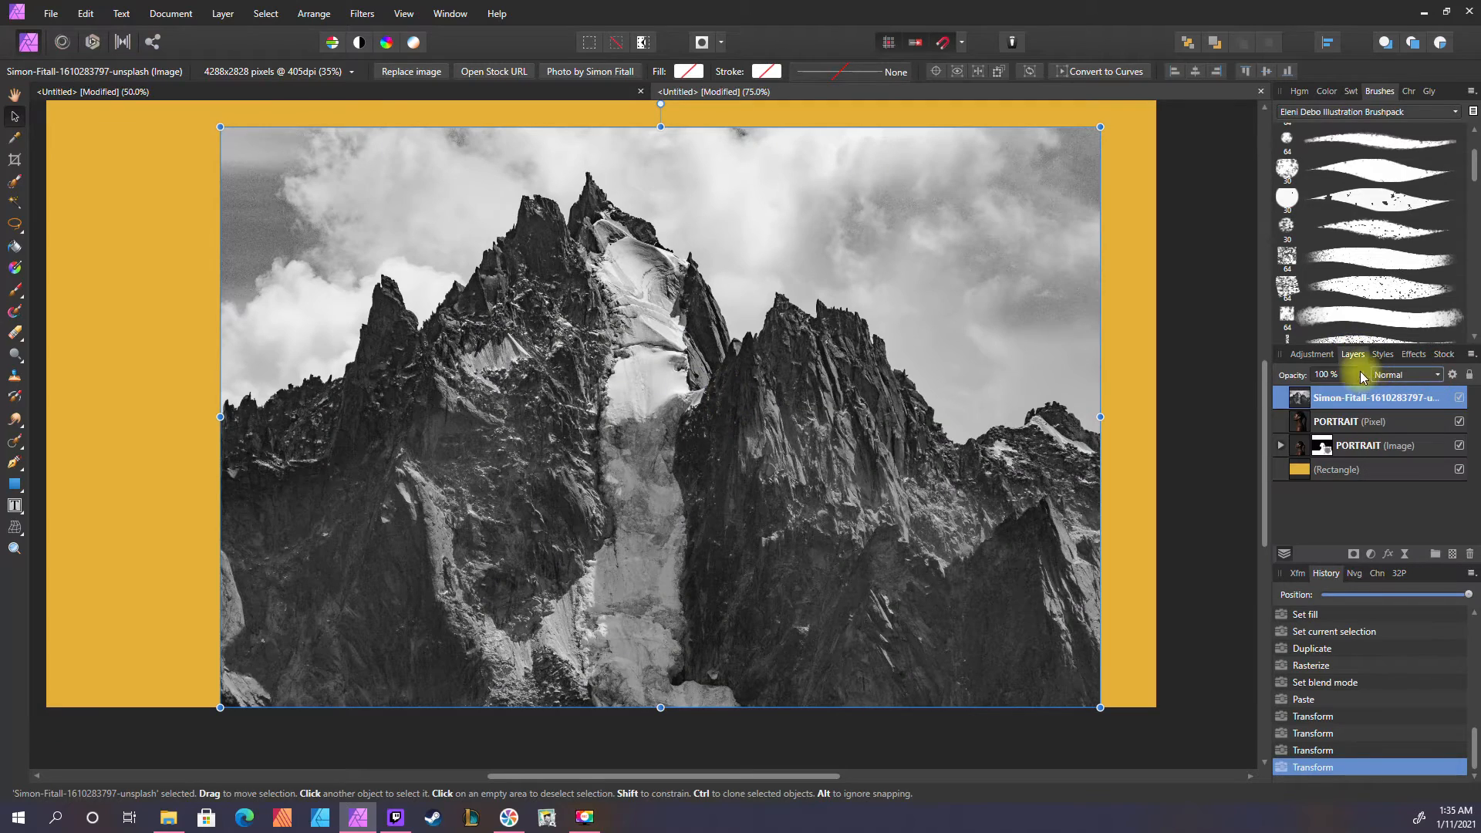
left_click_drag(1361, 374, 1325, 386)
Scale the mountain photo down to about 25% and position its peaks over the woman's head
left_click_drag(928, 513, 988, 500)
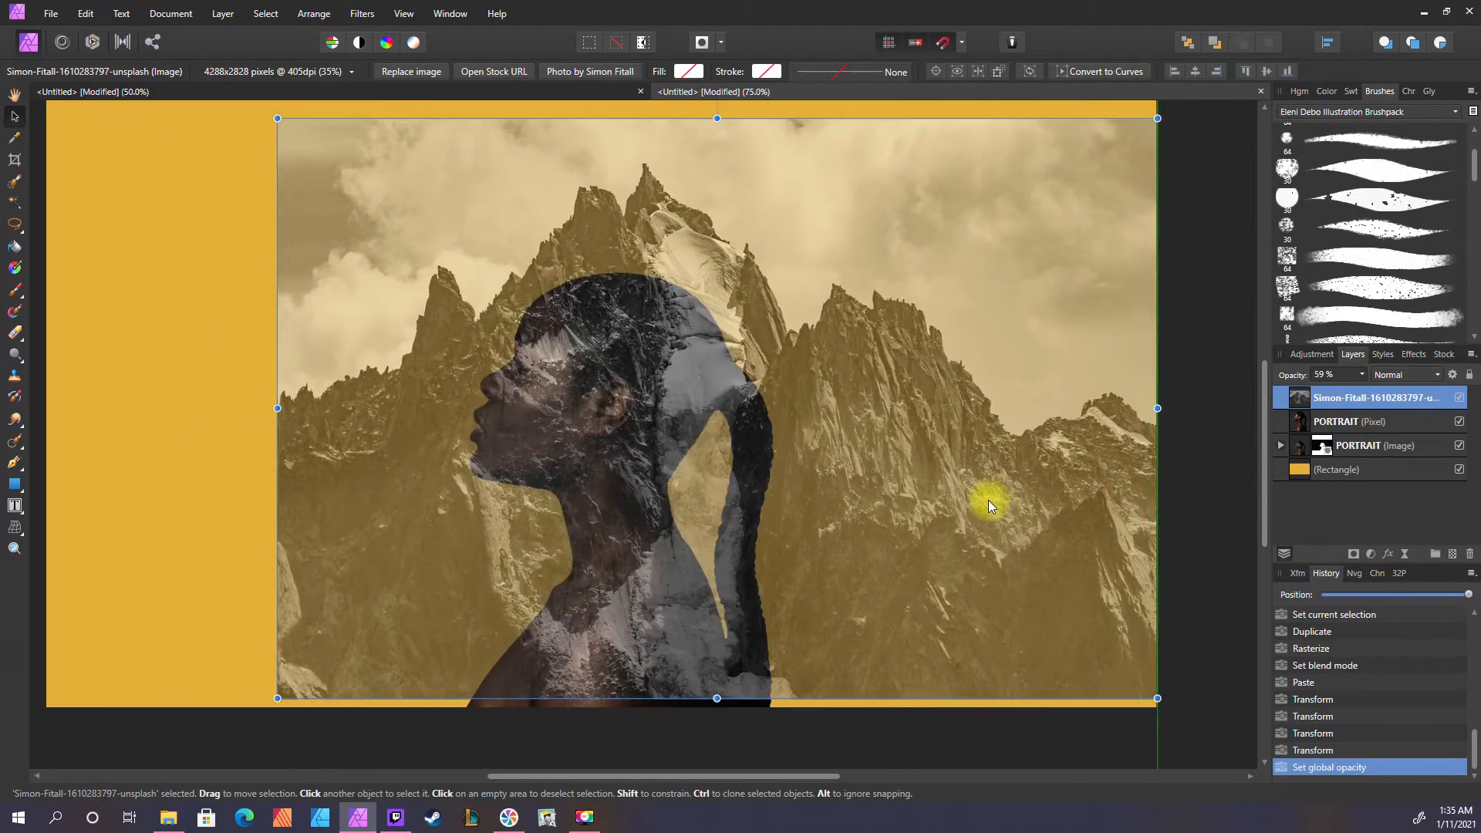
left_click_drag(1156, 116, 997, 221)
left_click_drag(838, 494, 886, 422)
left_click_drag(327, 151, 350, 172)
left_click_drag(1051, 167, 1006, 199)
left_click_drag(913, 328, 918, 322)
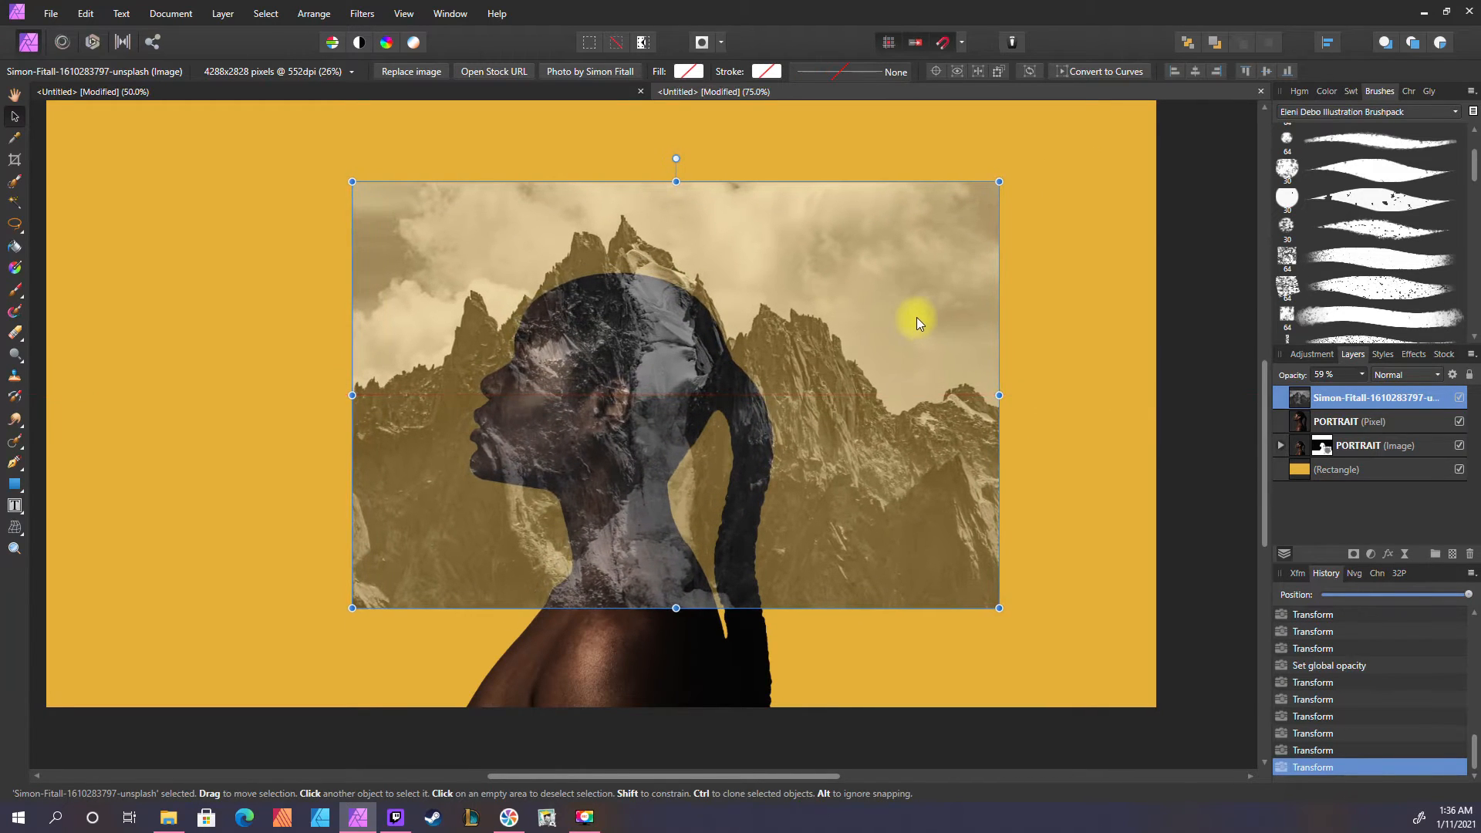
left_click_drag(352, 608, 359, 604)
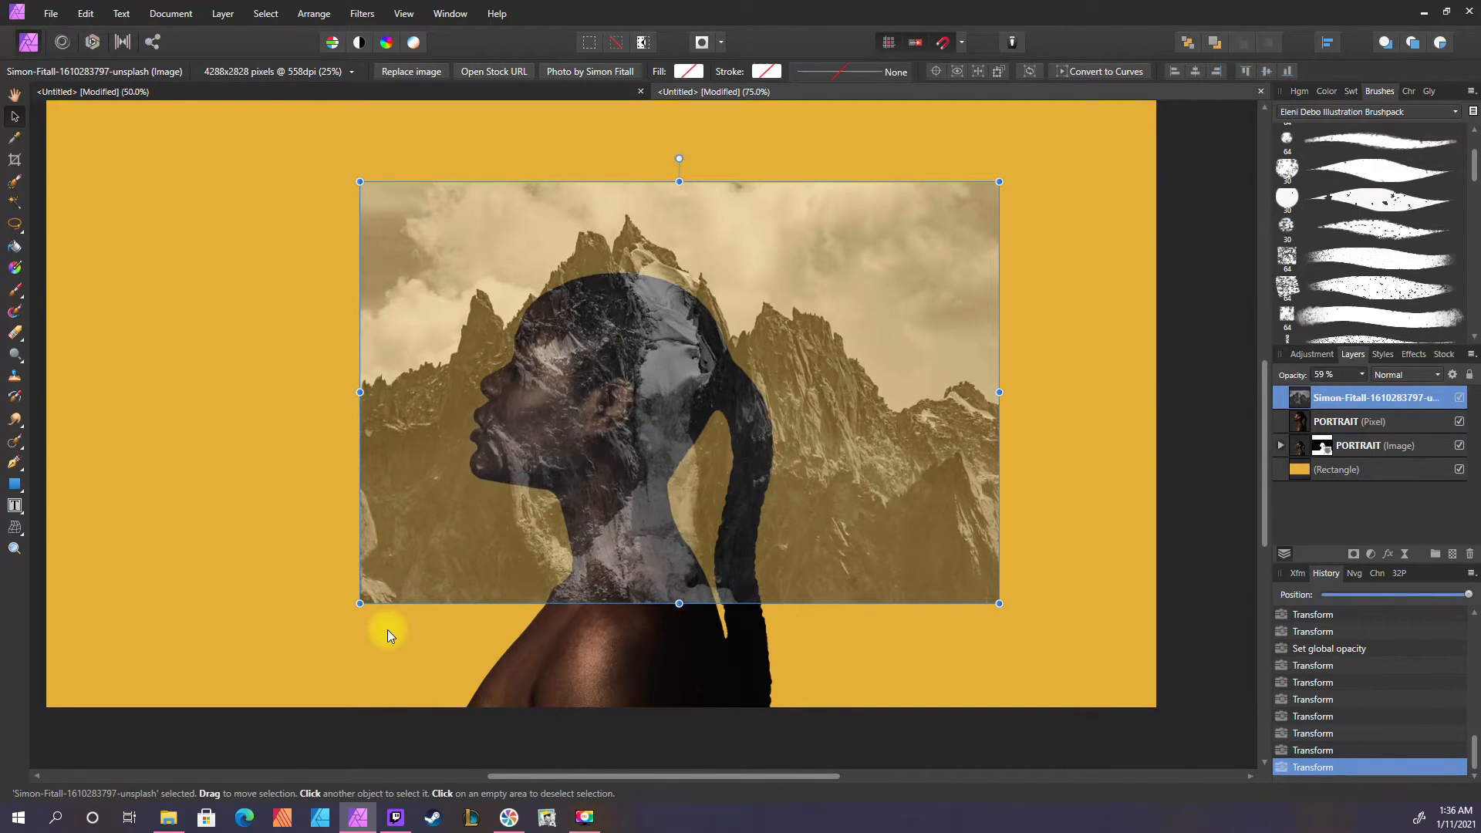
left_click_drag(1001, 188, 993, 194)
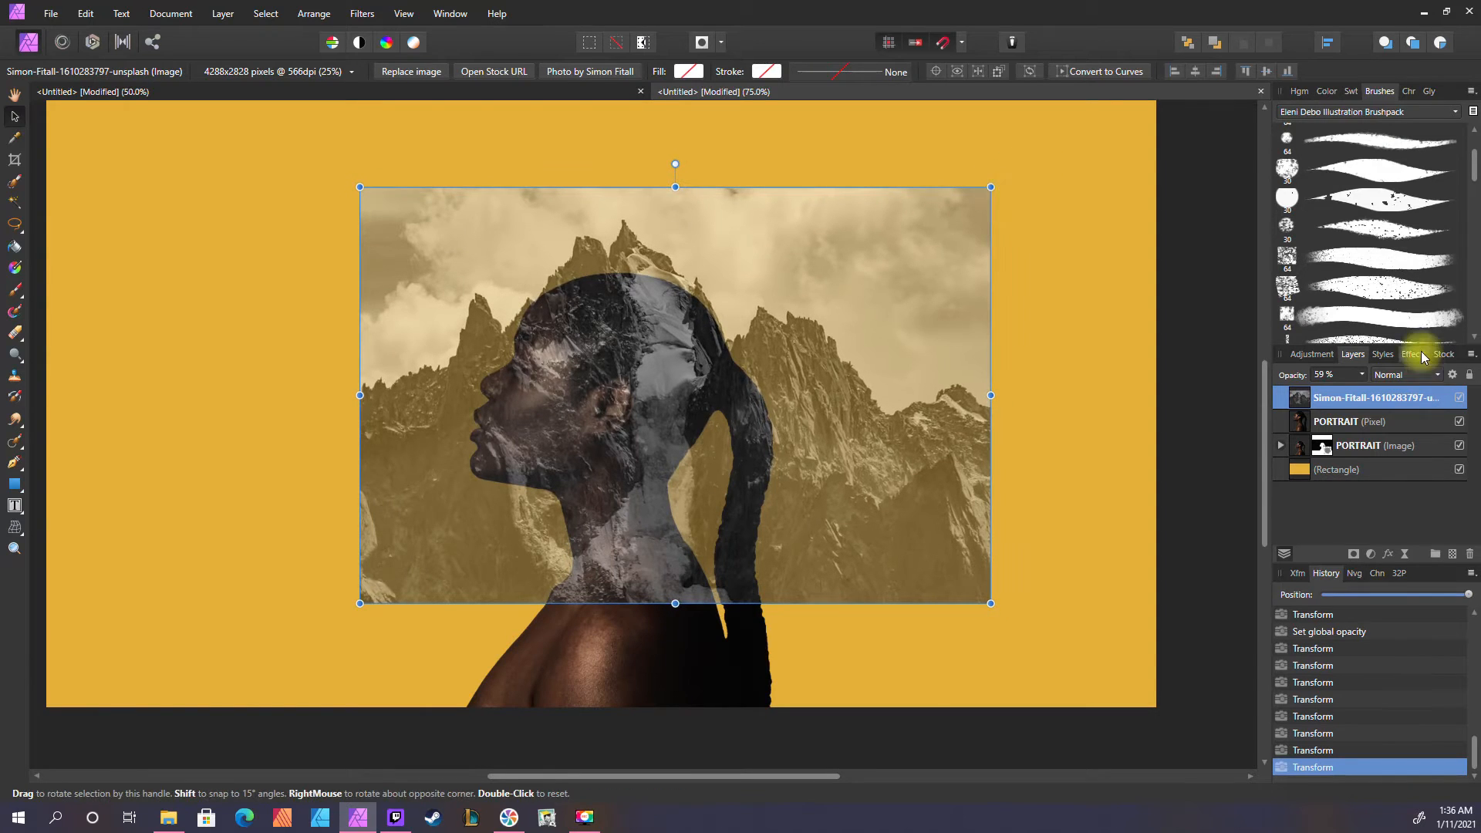
Find a rocky, grassy mountain landscape in the Unsplash MOUNTAINS stock results and place it on the canvas
left_click(1445, 354)
scroll(1466, 478, "down", 10)
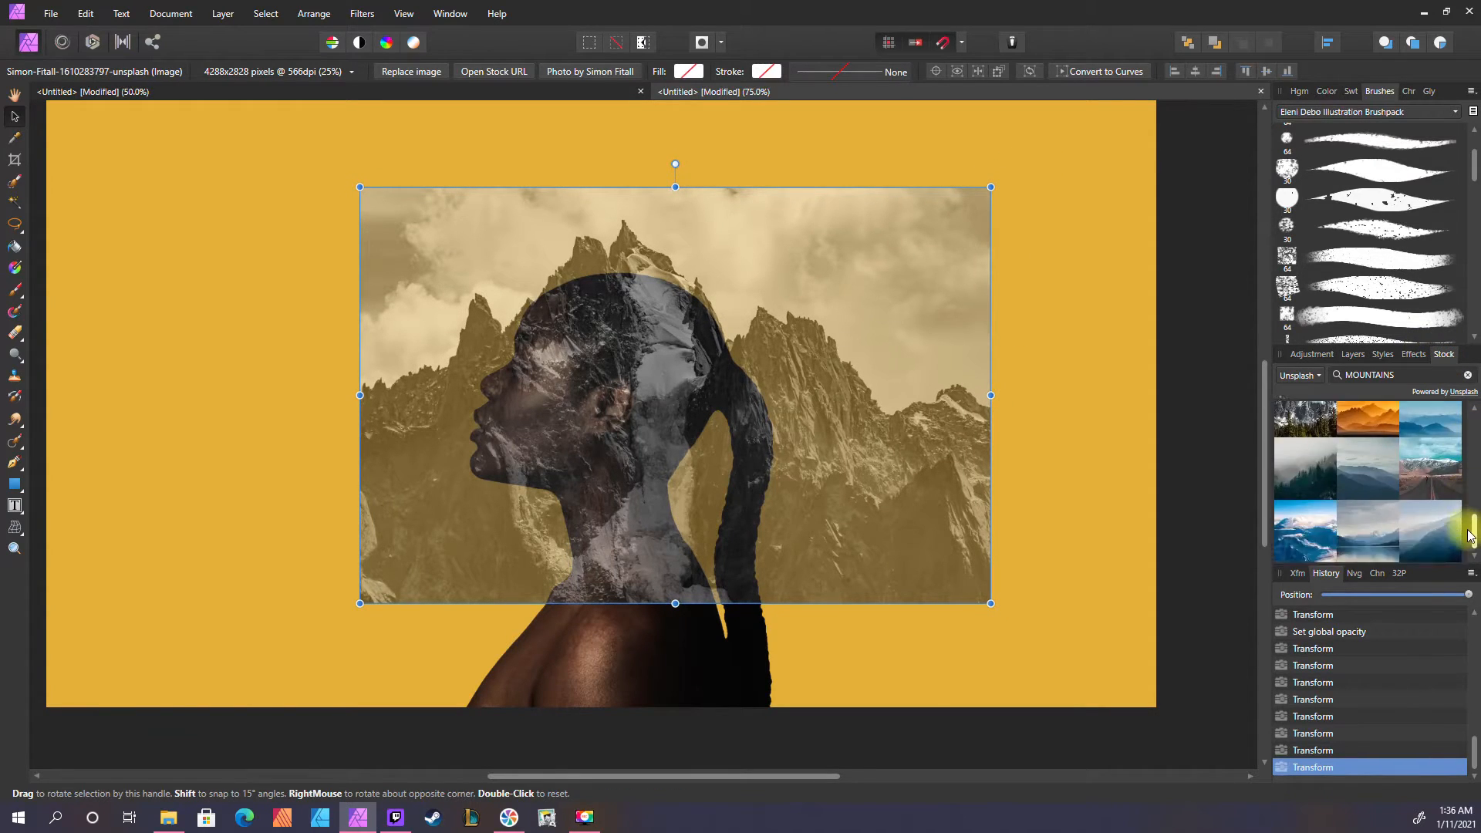
scroll(1466, 510, "down", 6)
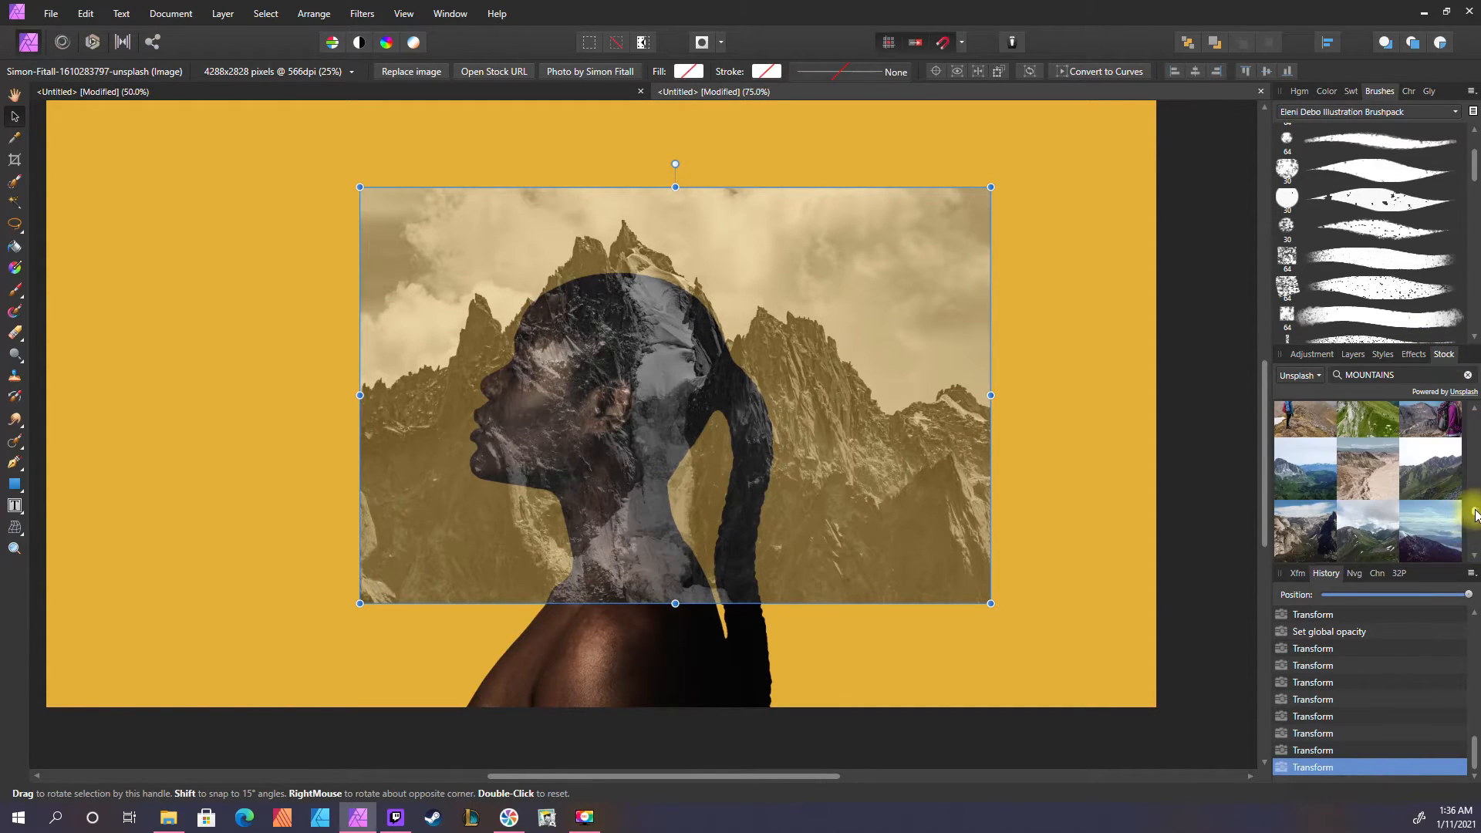
scroll(1475, 517, "down", 8)
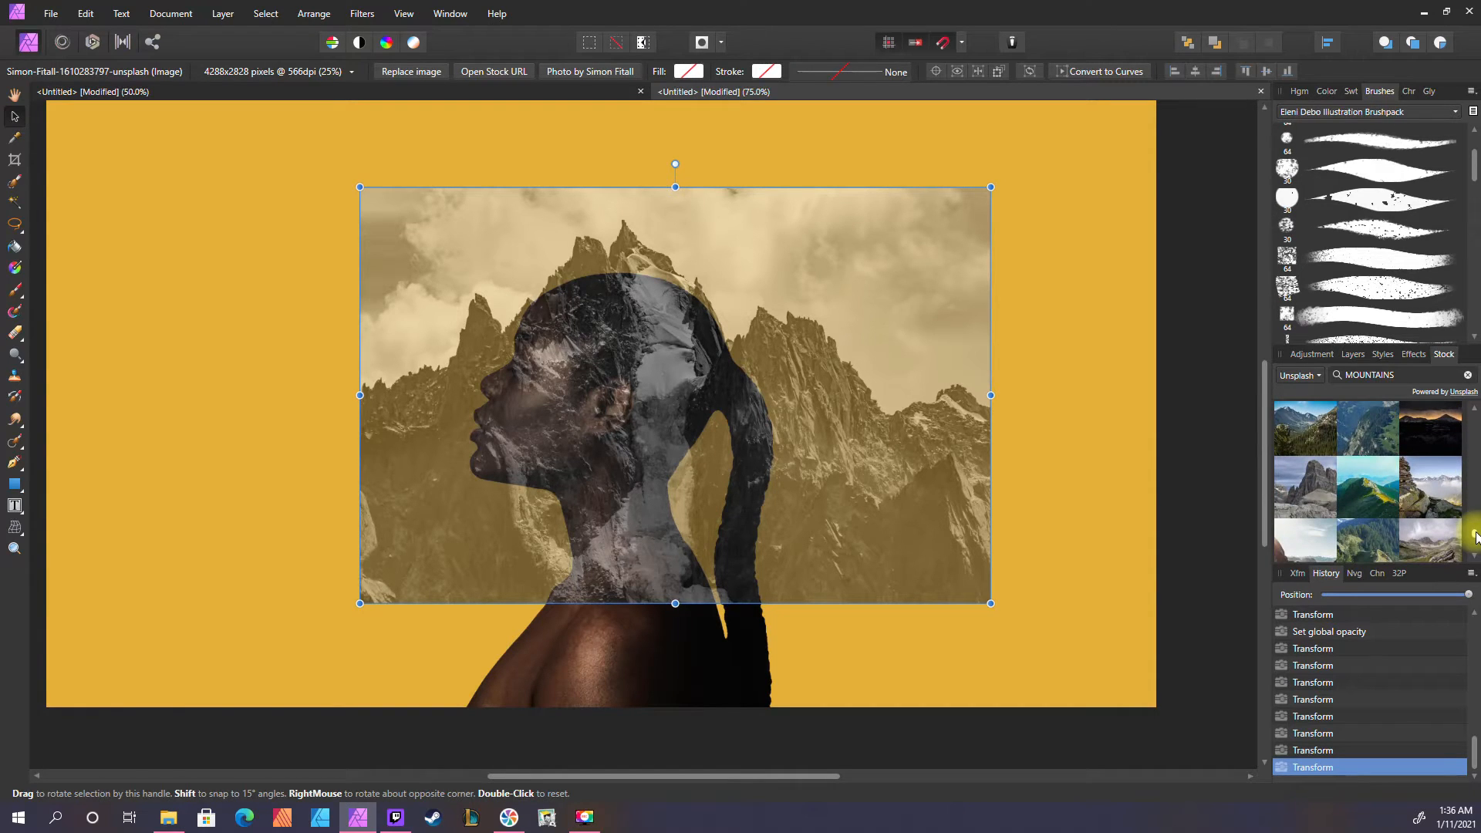
scroll(1466, 529, "down", 1)
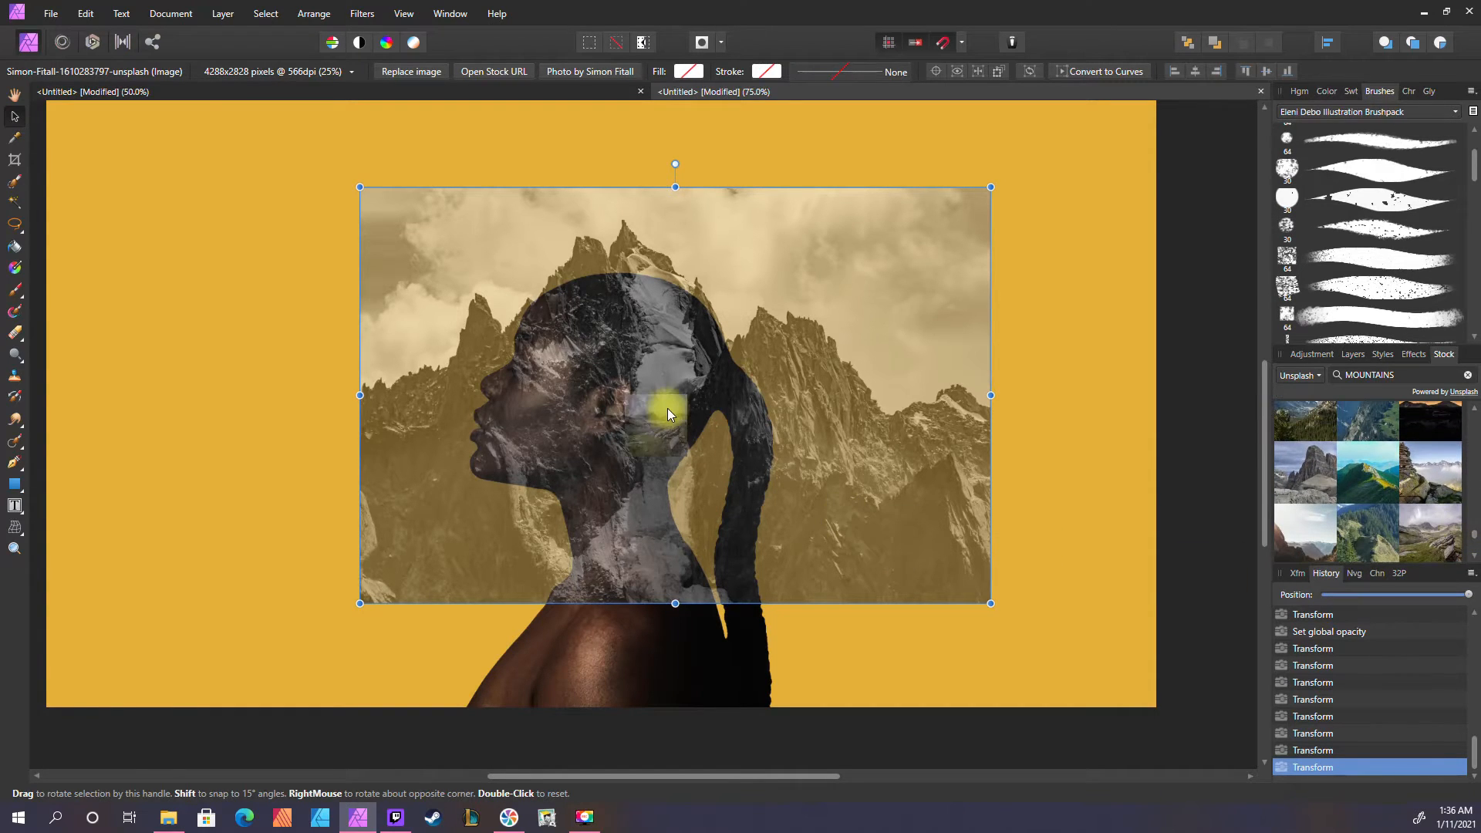
key("ctrl+v")
Set the new landscape photo layer's opacity to 50%
left_click(1348, 356)
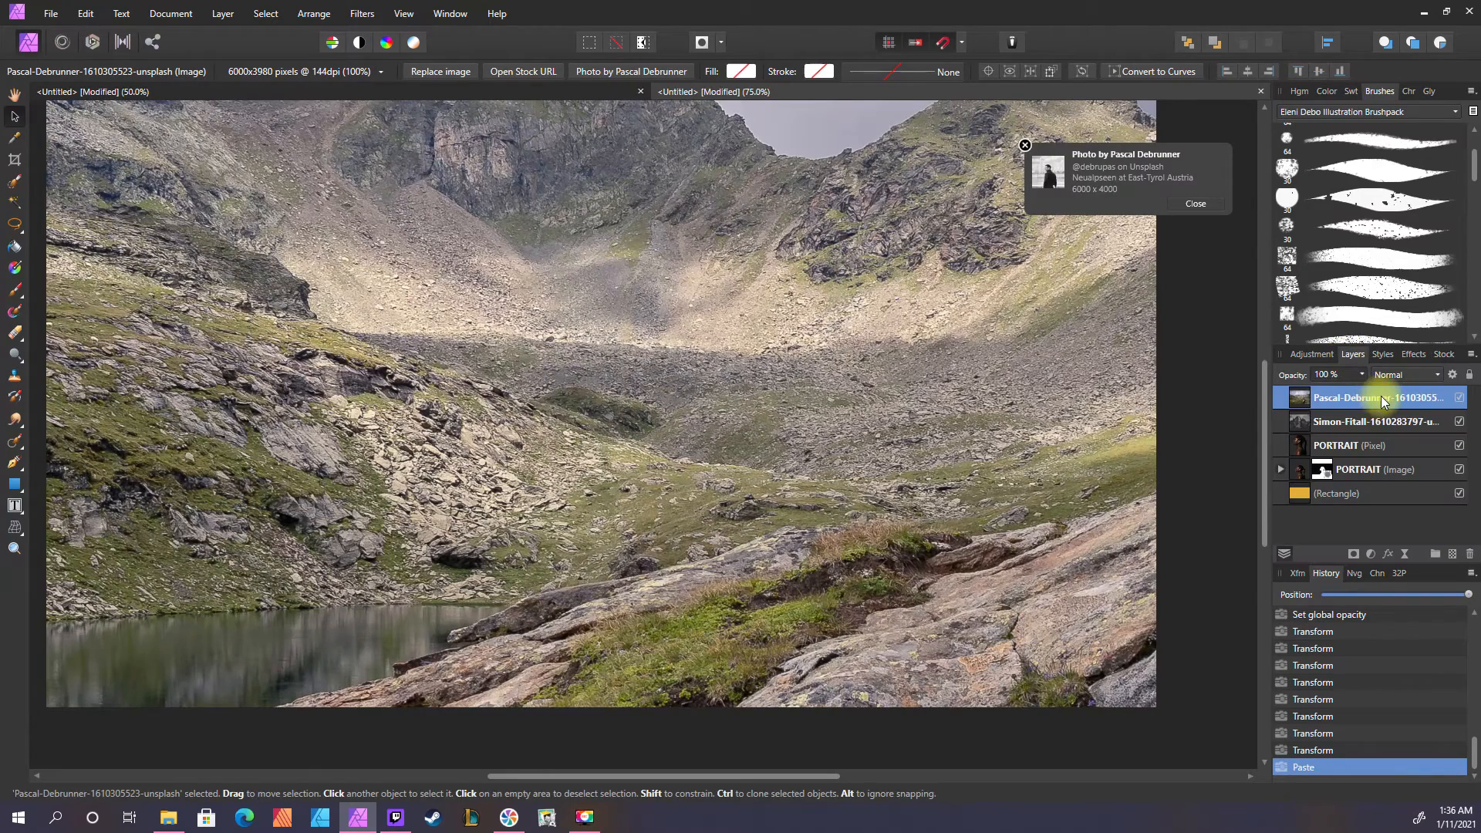
key("ctrl+minus")
left_click(1340, 375)
type("50")
key("Return")
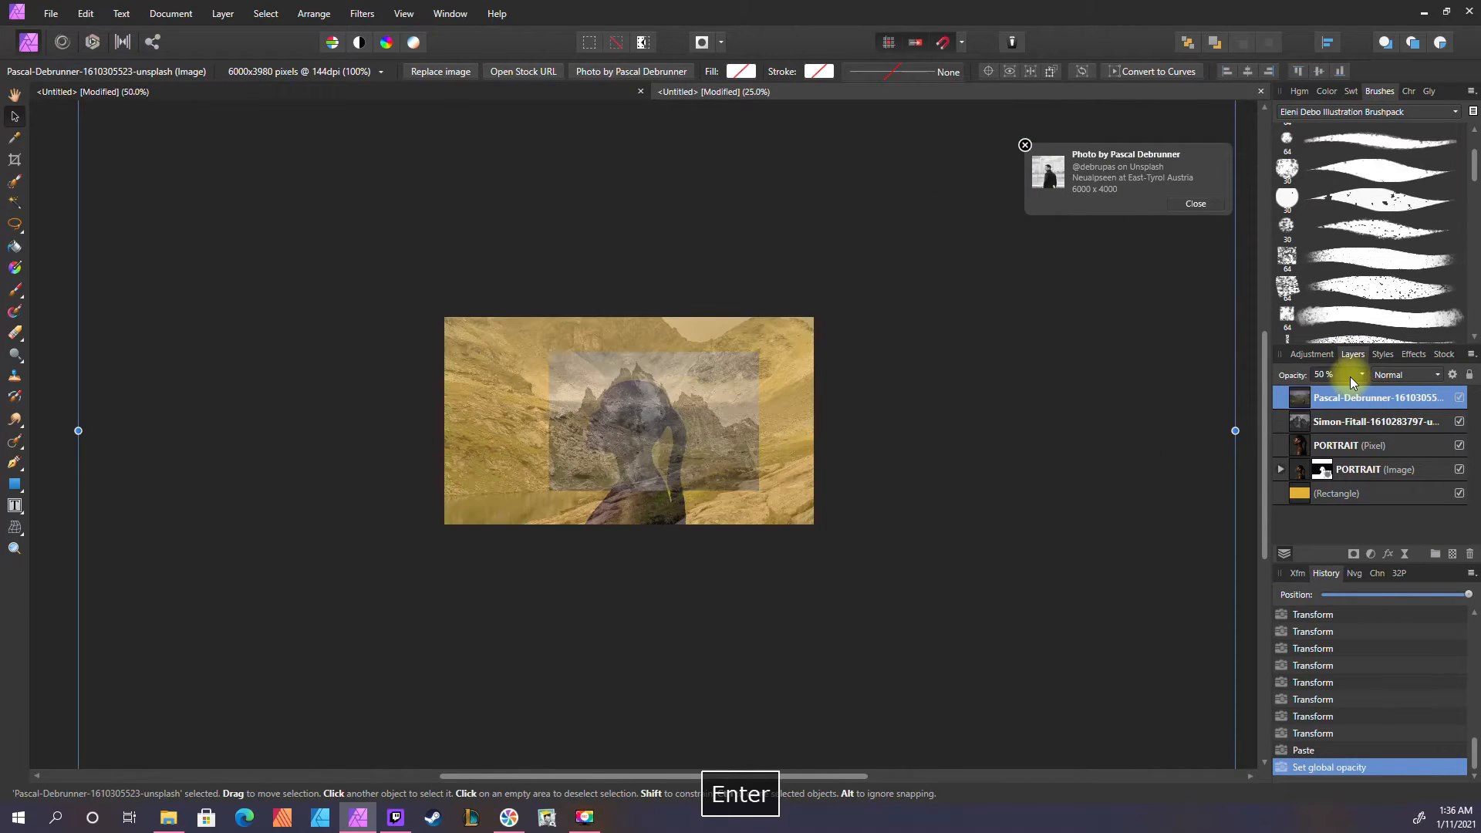
Hide the black-and-white mountain layer, then scale the landscape photo to about 26% and position it over the woman's head
left_click(1460, 422)
key("ctrl+minus")
left_click_drag(998, 205, 678, 421)
key("ctrl+equal")
left_click_drag(979, 576, 878, 447)
left_click_drag(954, 479, 1050, 533)
left_click_drag(940, 471, 879, 443)
left_click_drag(882, 540, 877, 655)
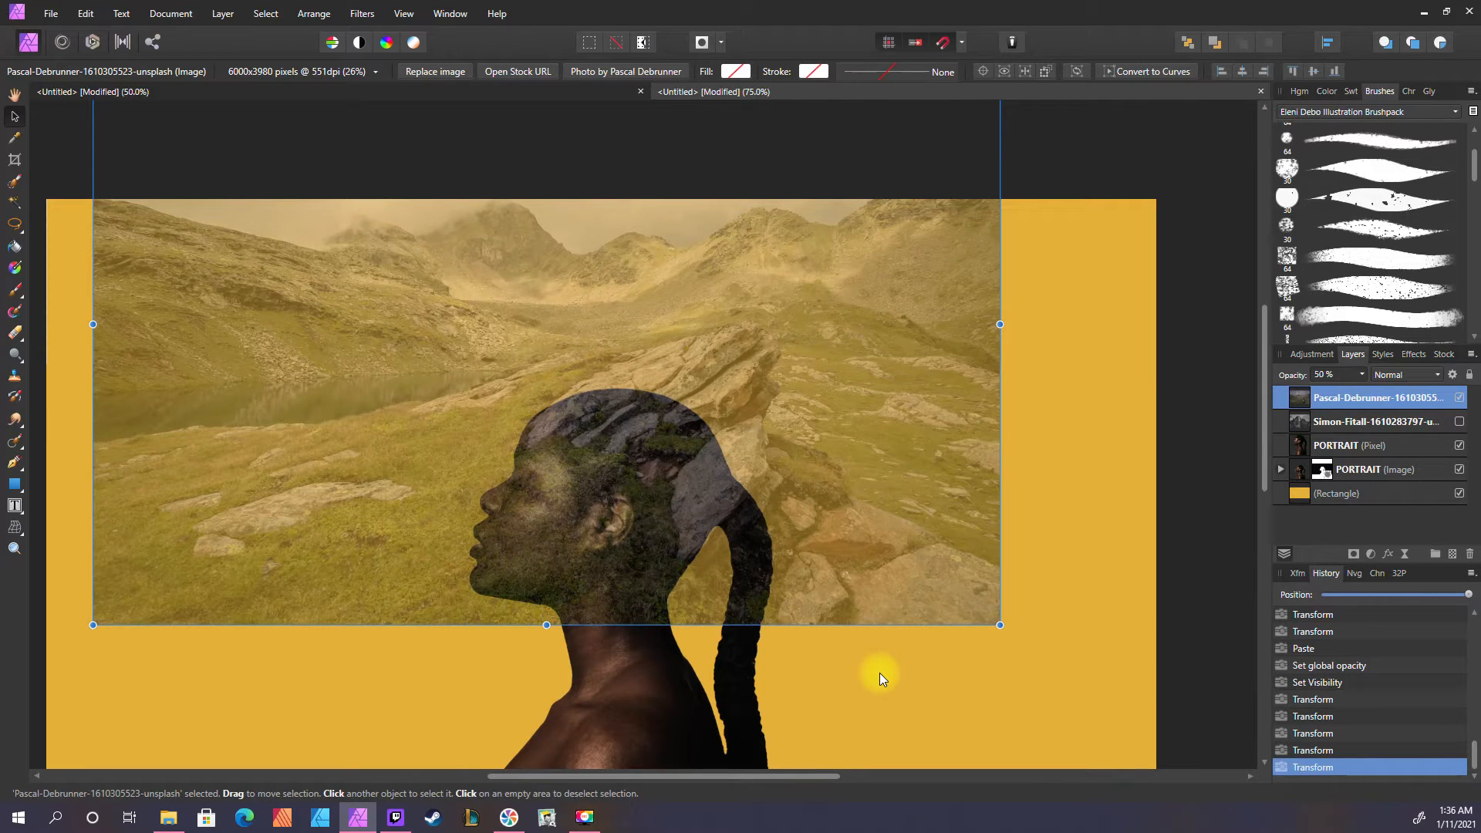
Keep a hidden duplicate of the landscape photo at the bottom of the layer stack, beneath the rectangle
key("ctrl+j")
left_click_drag(1302, 400, 1307, 532)
left_click(1460, 516)
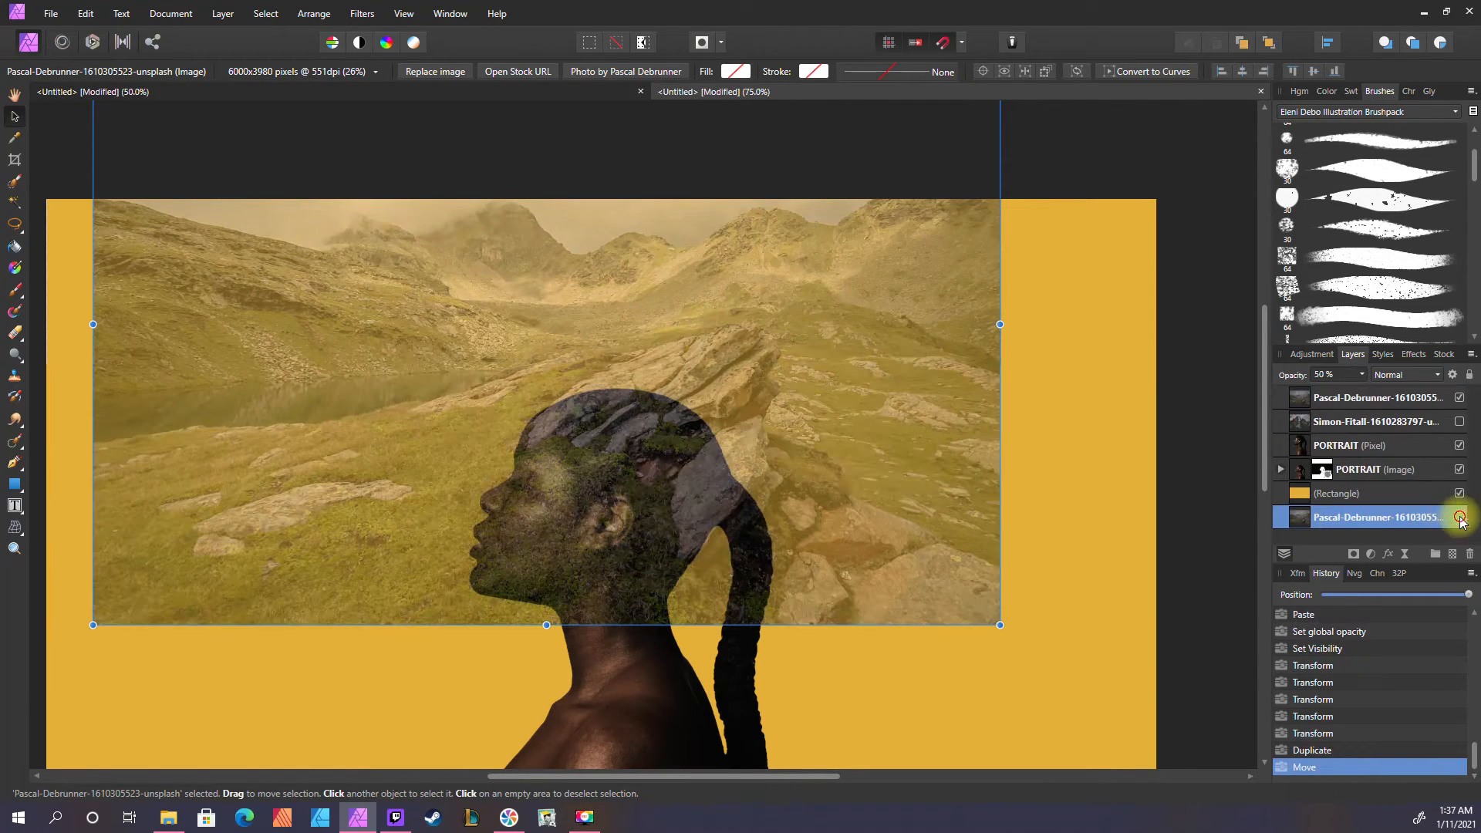
Delete the hidden black-and-white mountain layer from the layer stack
left_click(1338, 407)
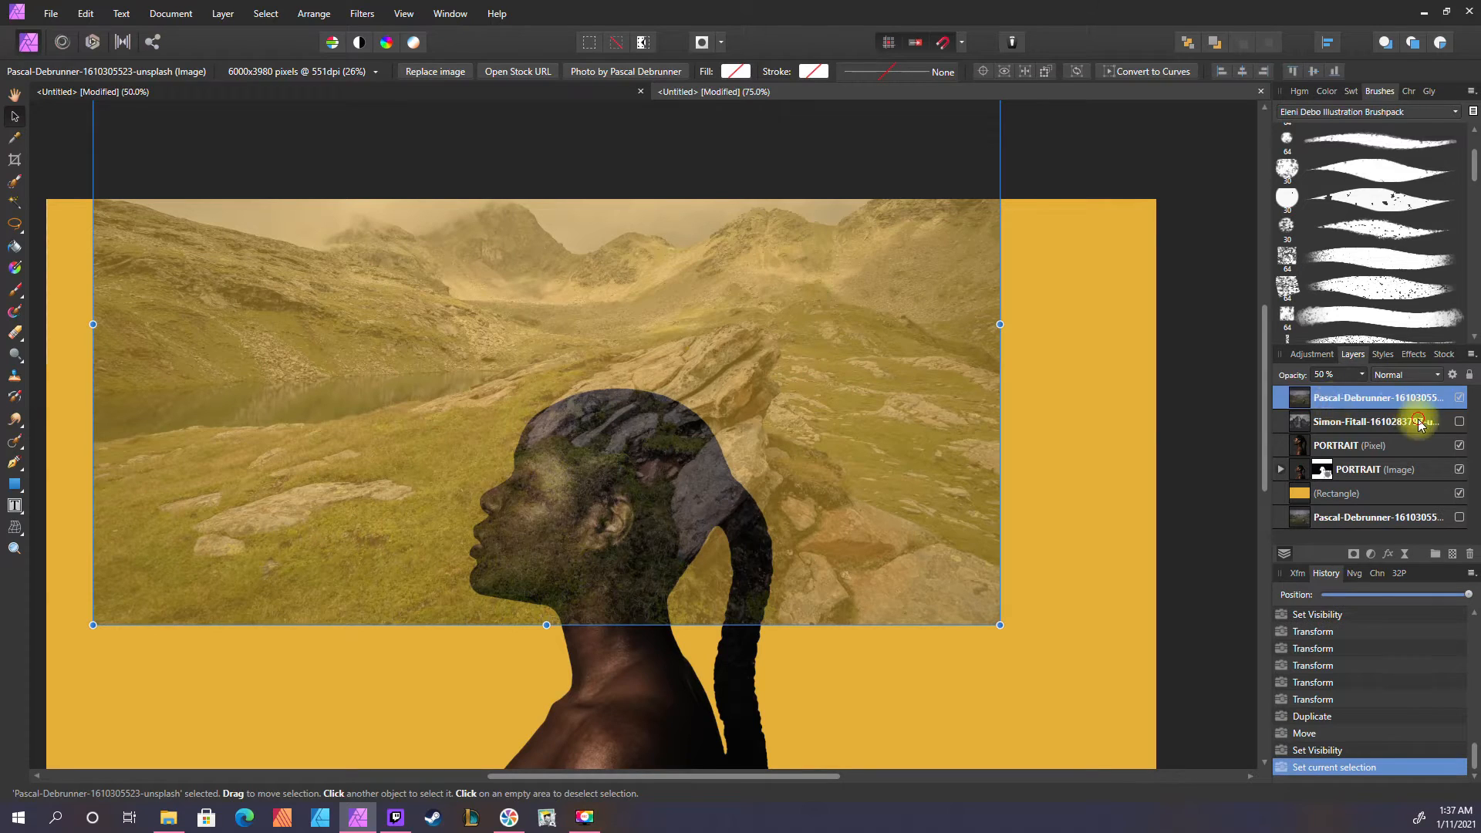
left_click(1419, 423)
key("Delete")
Place the visible landscape photo between the two PORTRAIT layers and set its opacity to 100%
left_click(1315, 400)
key("ctrl+bracketleft")
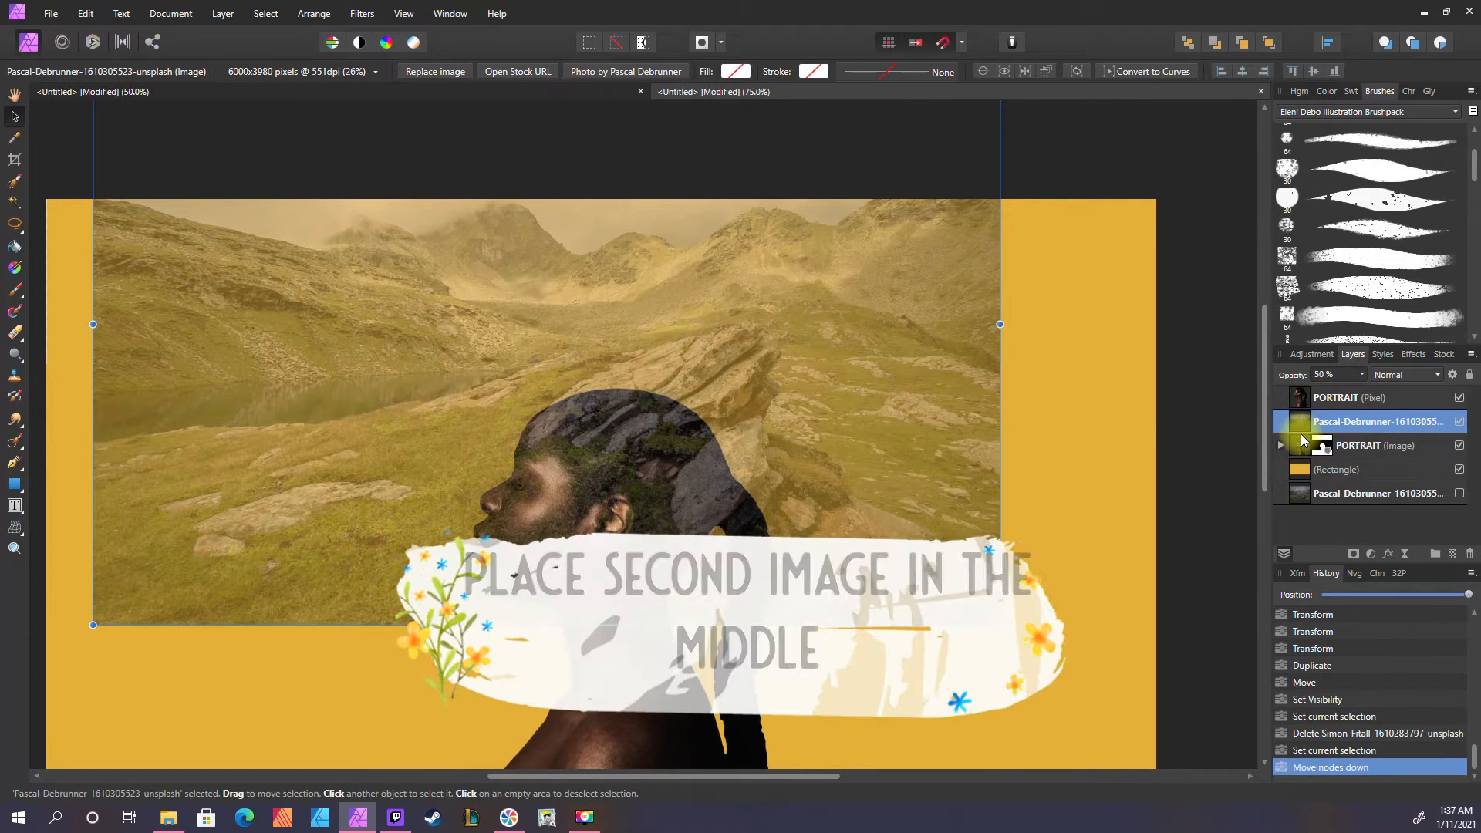
left_click(1346, 374)
type("100")
key("Return")
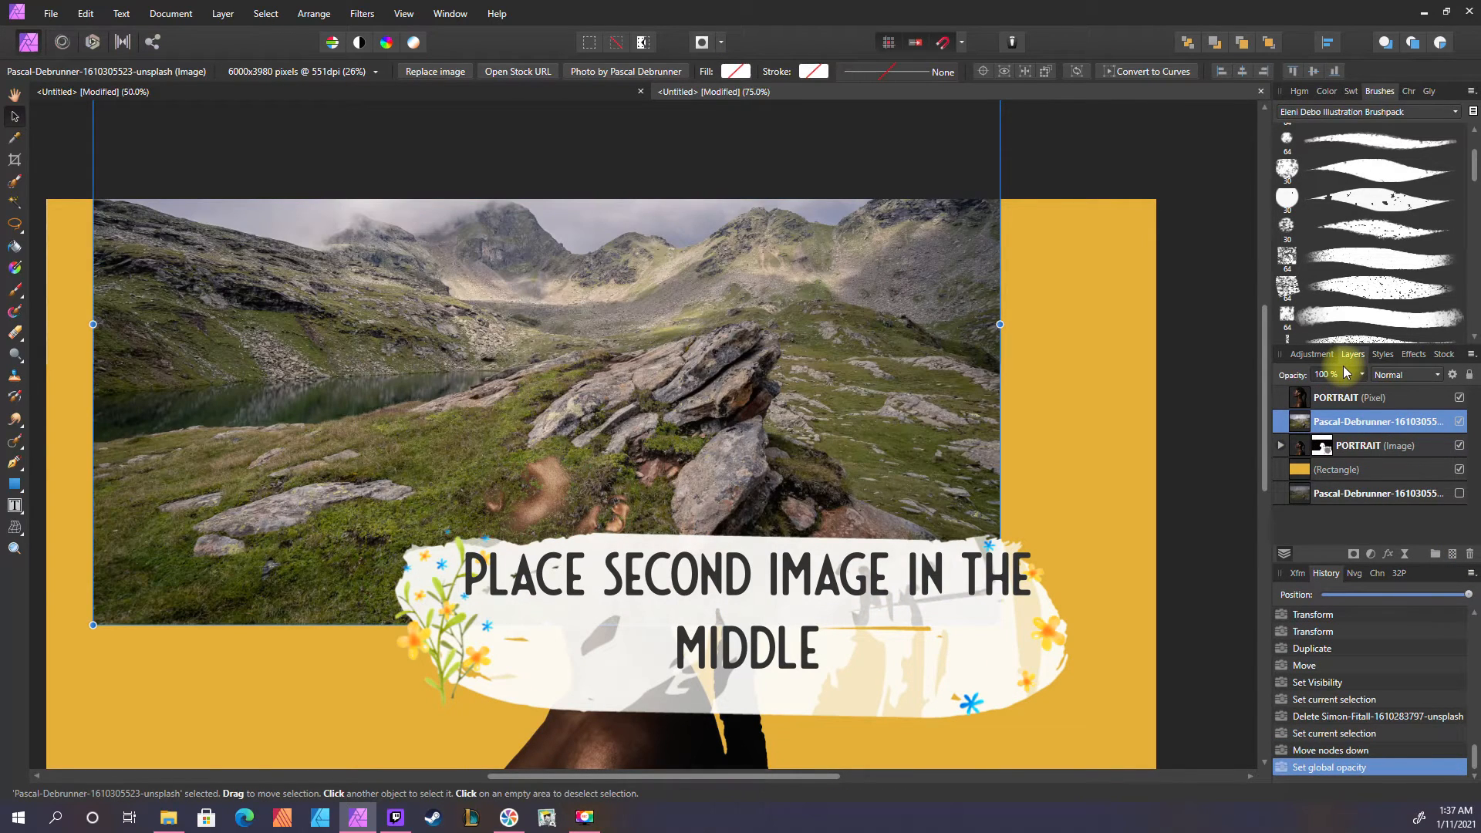
Make two hidden copies of the PORTRAIT image's mask as separate layers beneath the rectangle
left_click(1280, 445)
left_click(1322, 468)
key("ctrl+j")
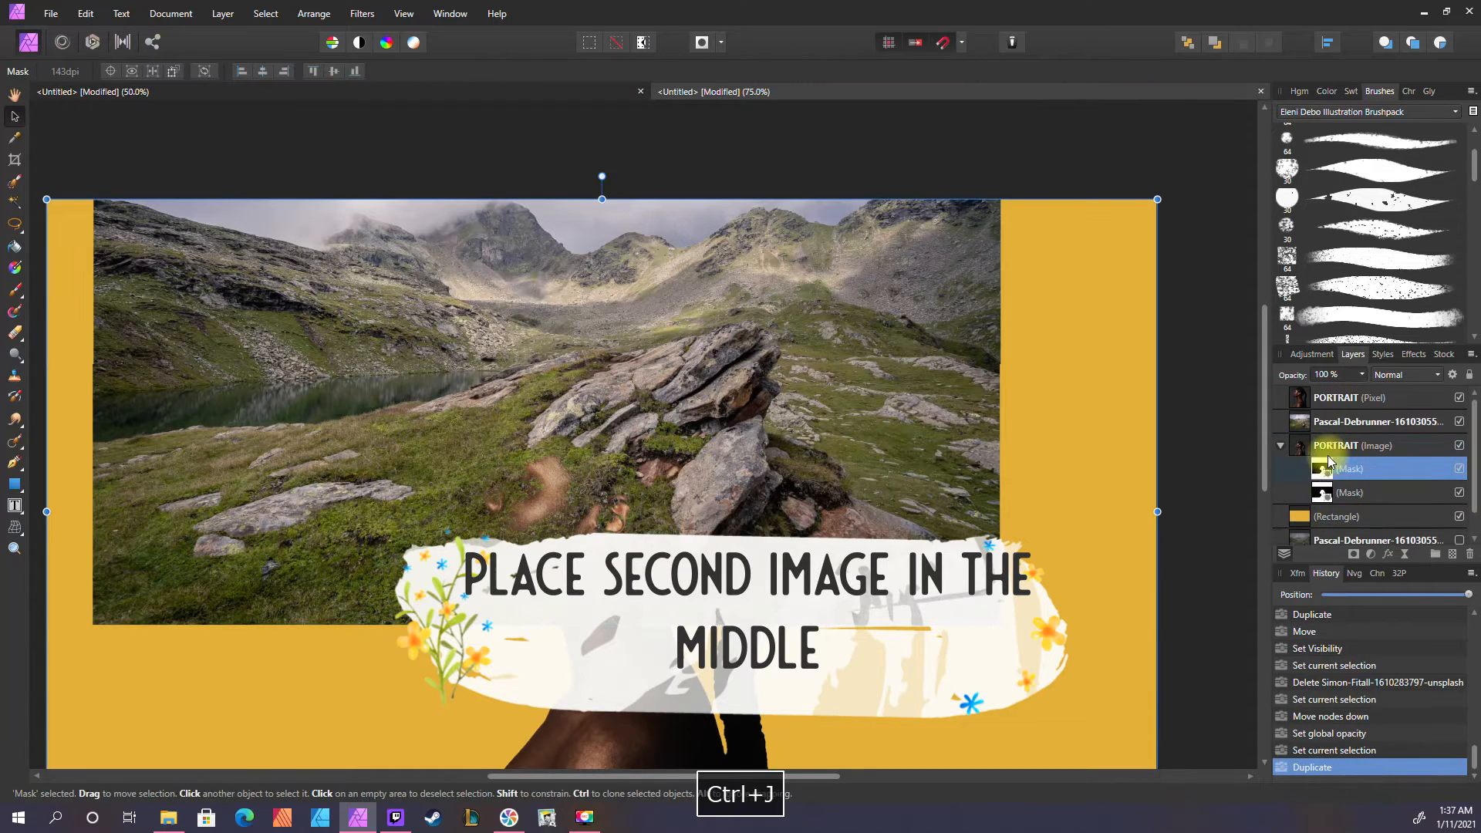
left_click_drag(1302, 514, 1287, 502)
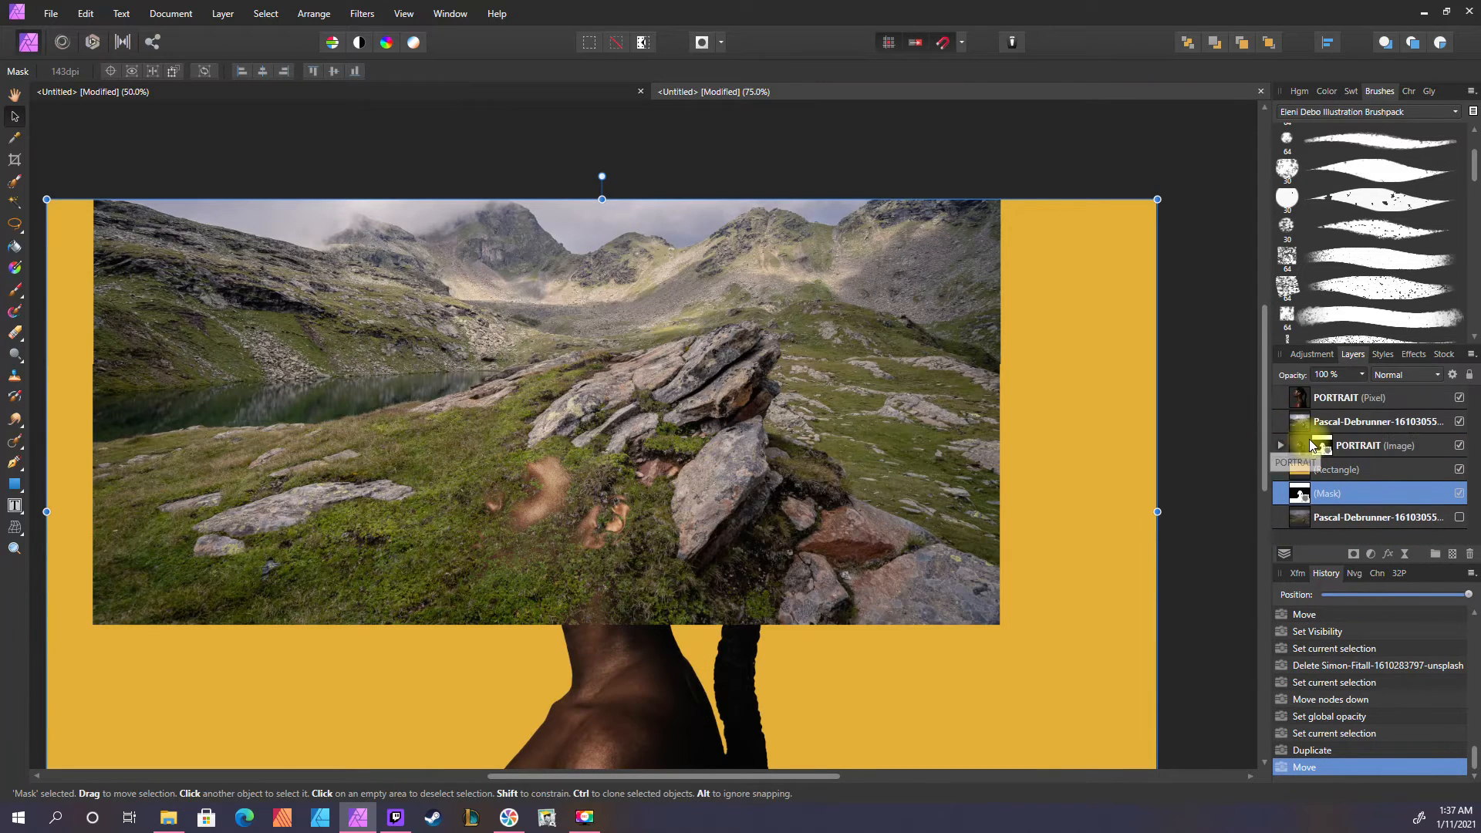
left_click(1458, 494)
key("ctrl+j")
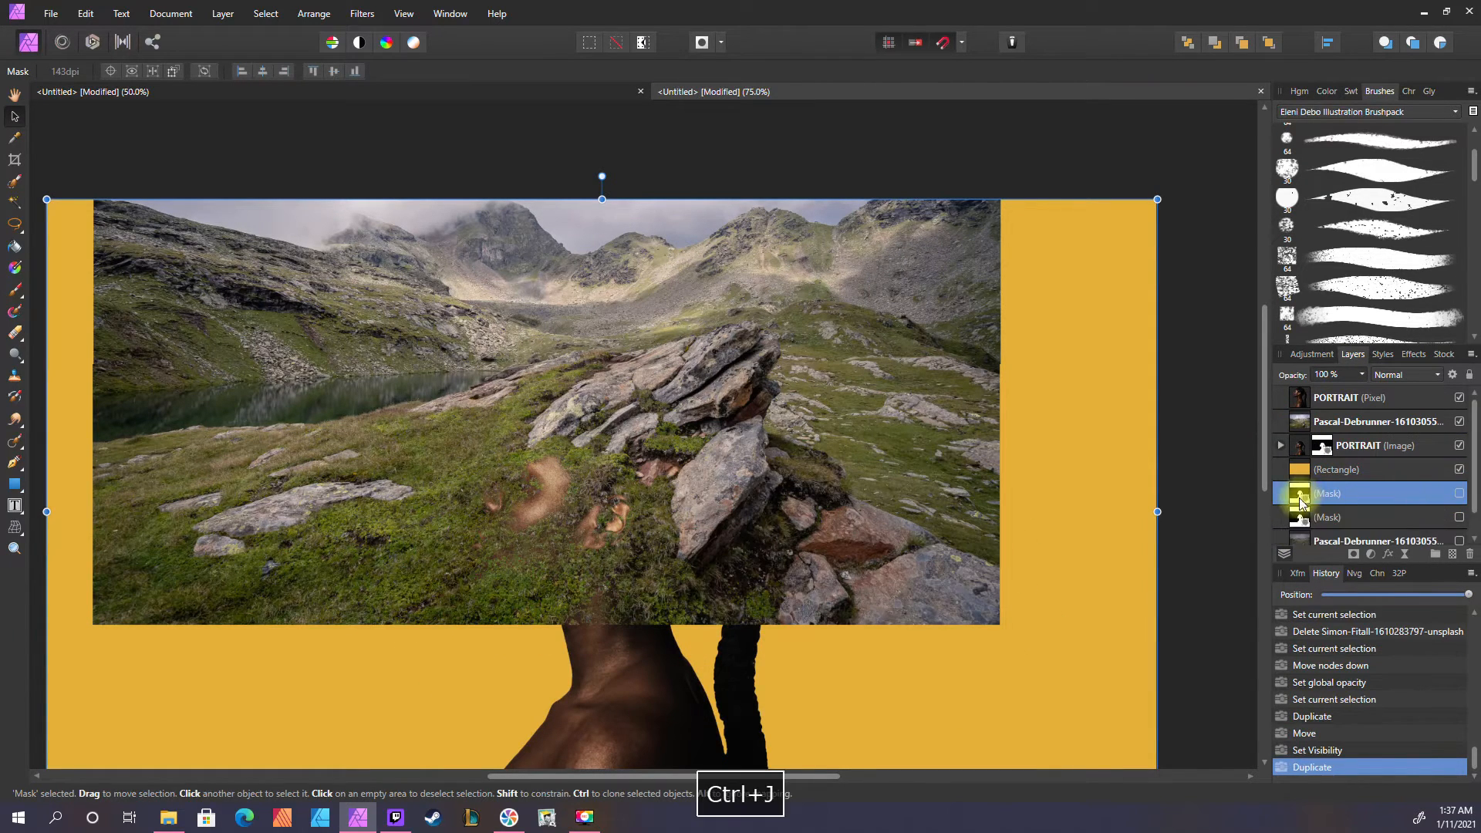
Put the visible landscape photo in its own group and move one mask copy into that group above the photo
left_click(1313, 431)
key("ctrl+g")
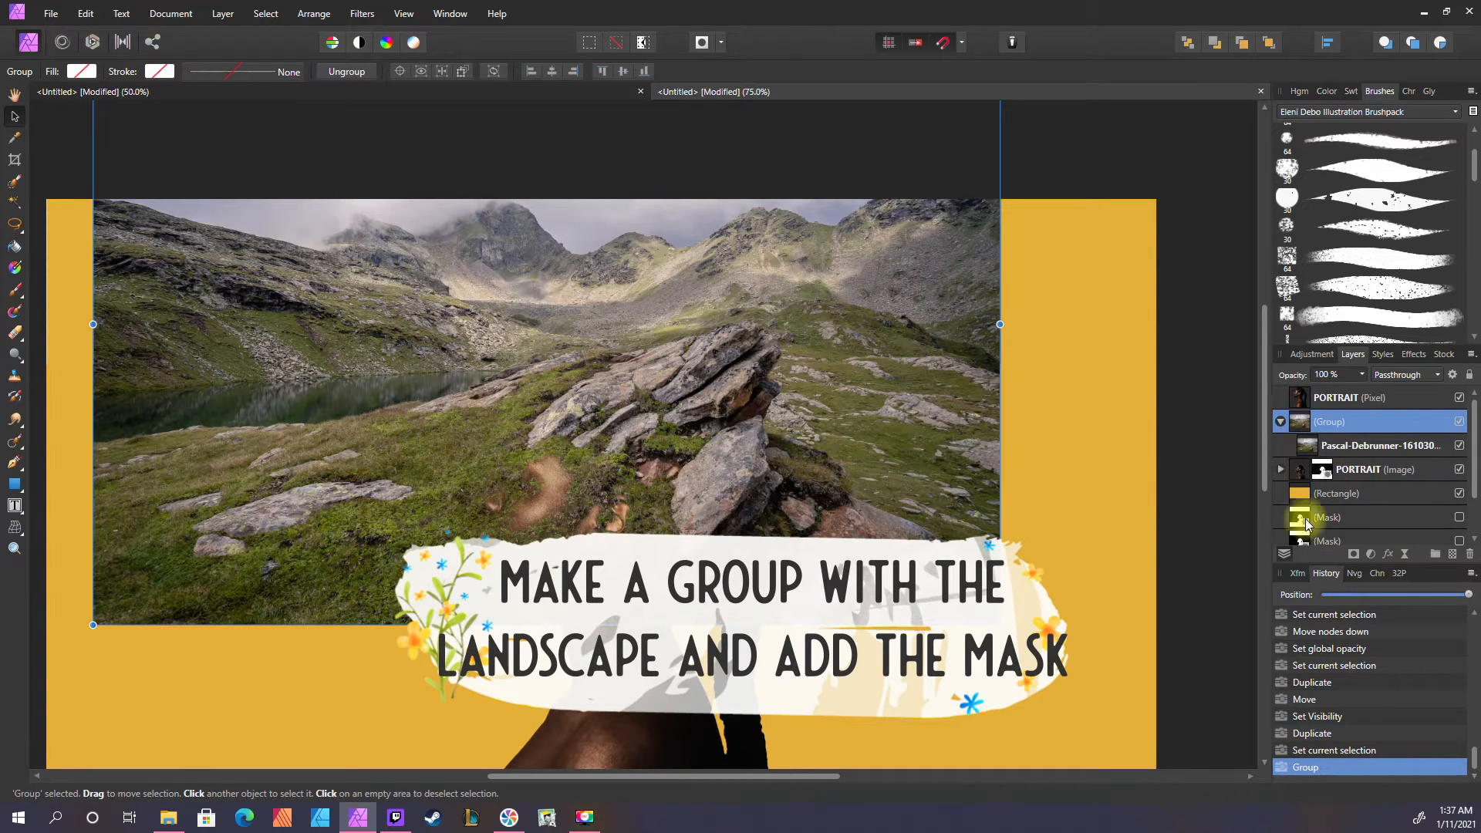
left_click_drag(1321, 445, 1321, 444)
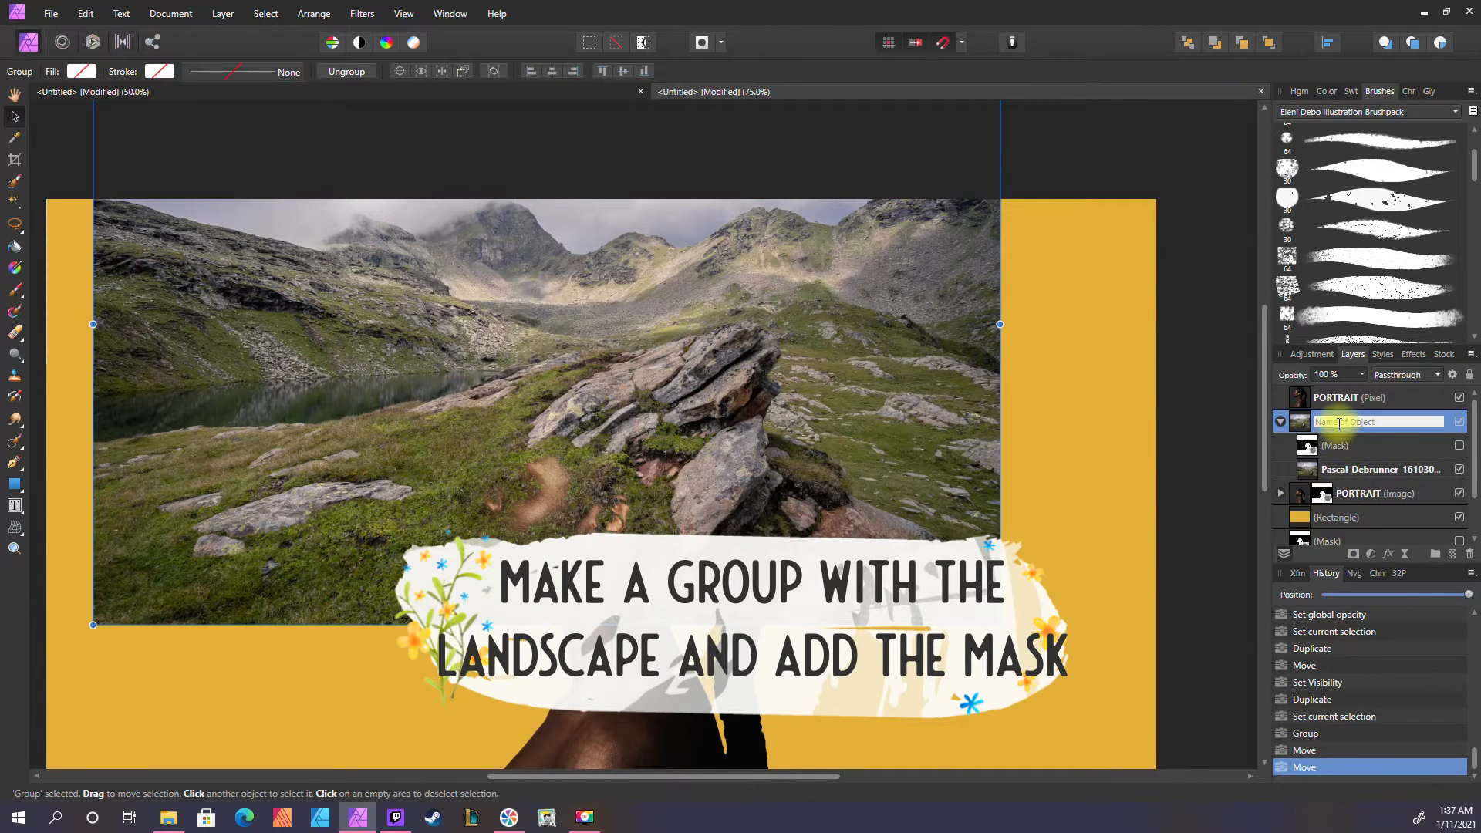
Rename the landscape group LANDSCAPE and turn on the visibility of the mask inside it
left_click(1339, 424)
type("LANDSCAPE")
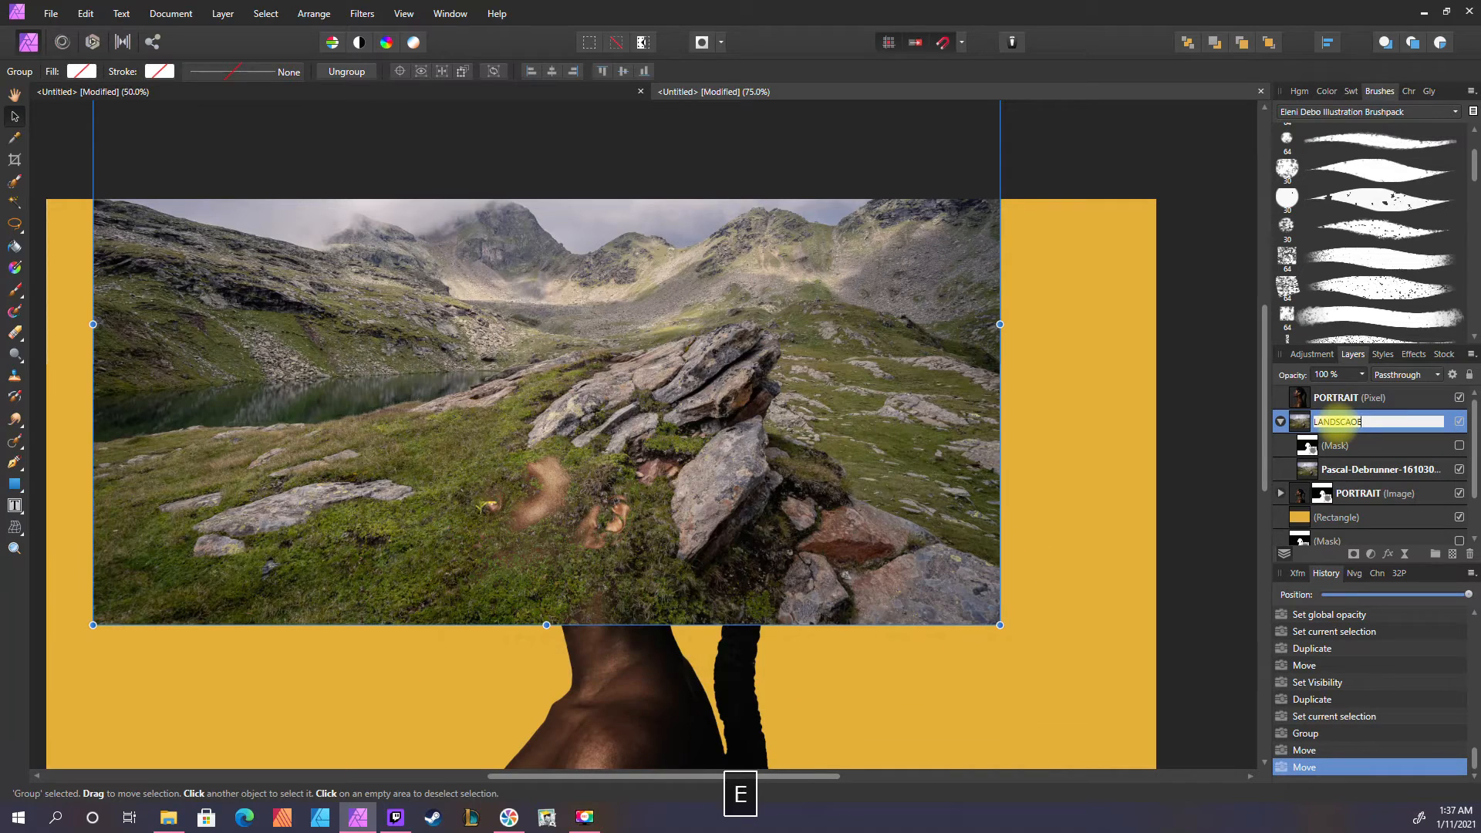
key("BackSpace")
key("BackSpace")
type("PE")
key("Return")
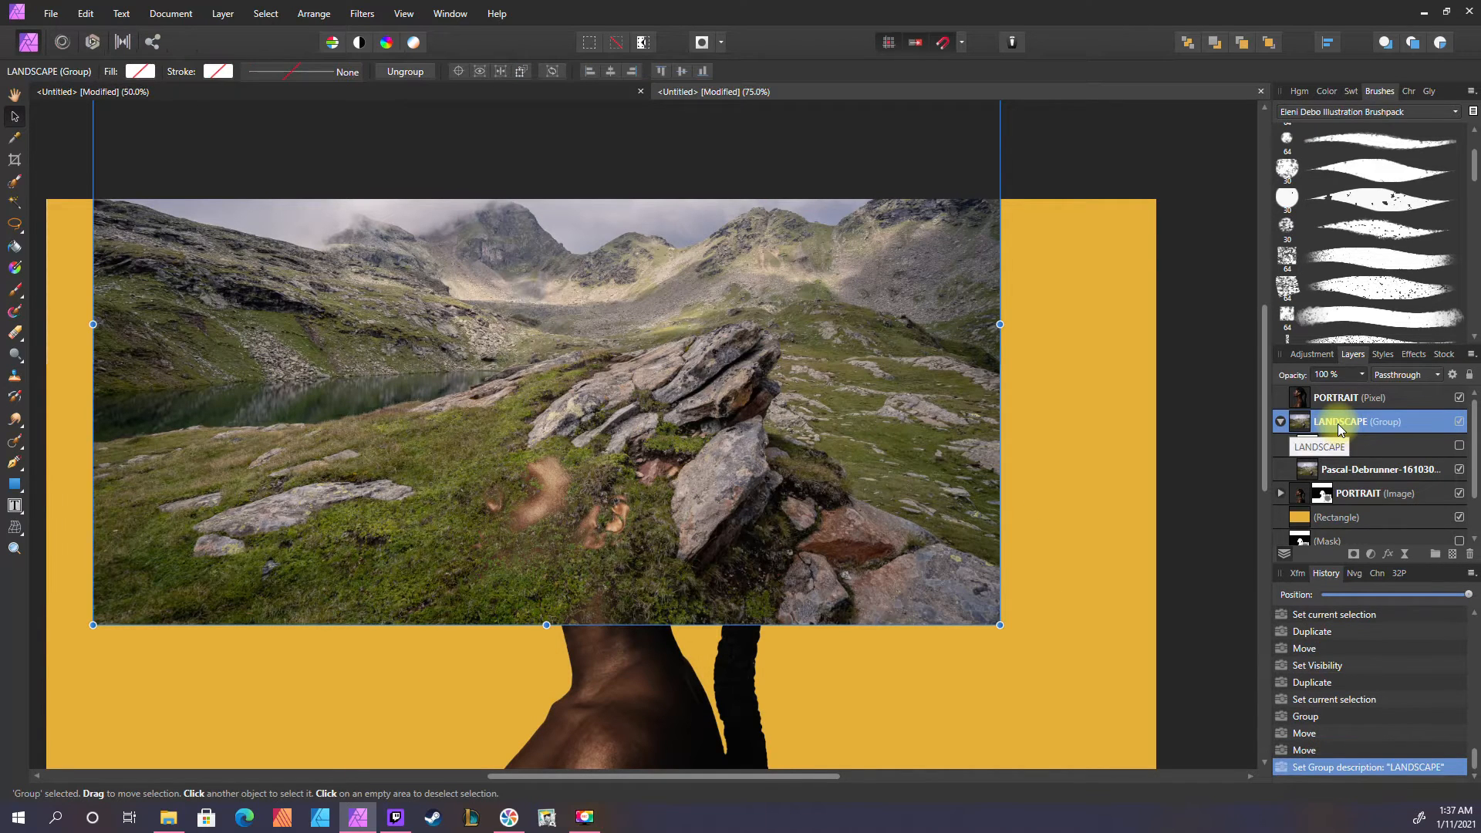
left_click(1419, 469)
left_click(1459, 446)
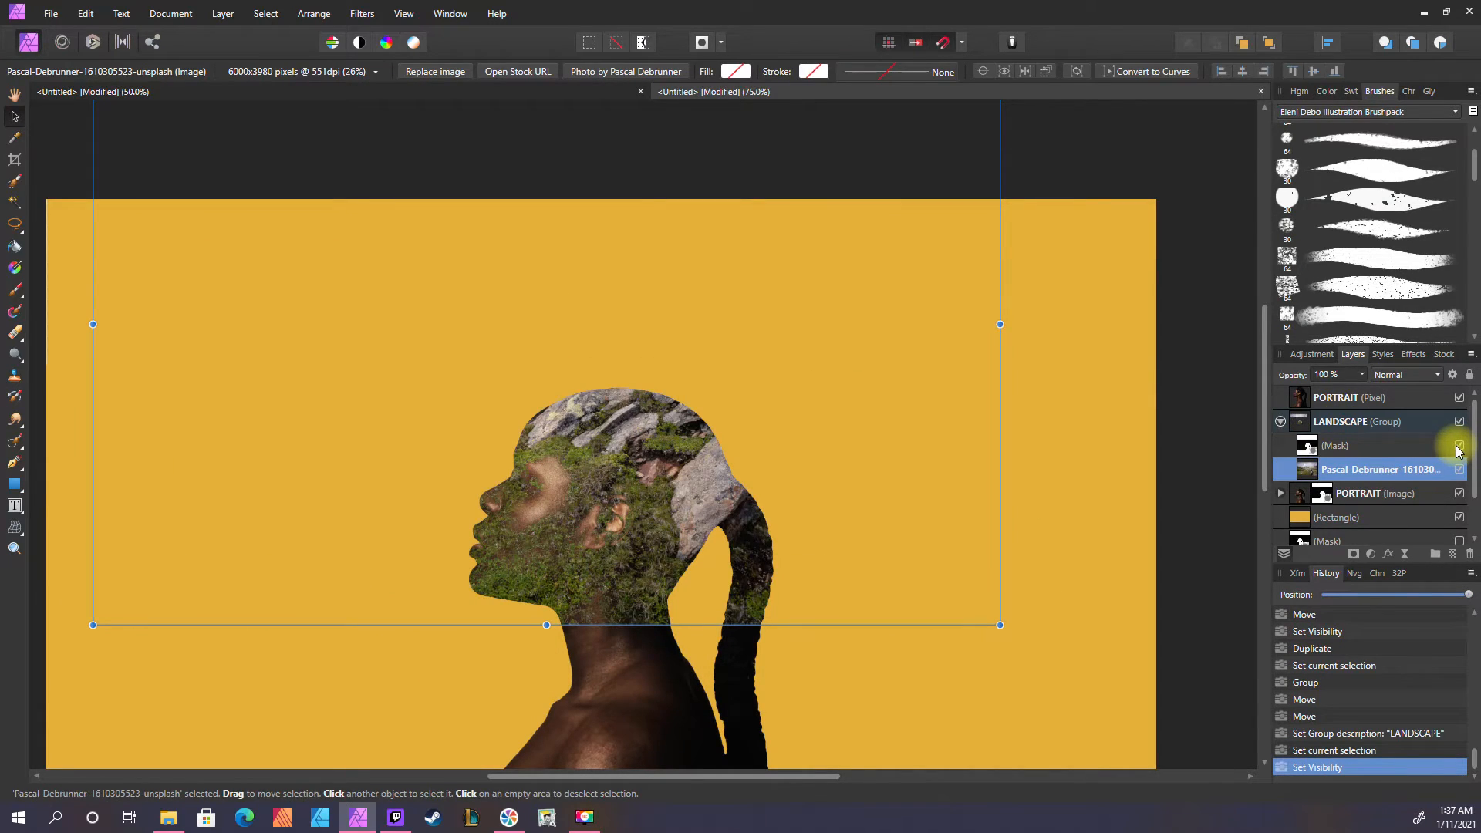
Add a mask to the landscape photo in the LANDSCAPE group and choose the soft 512 px Basic paint brush
left_click(1354, 553)
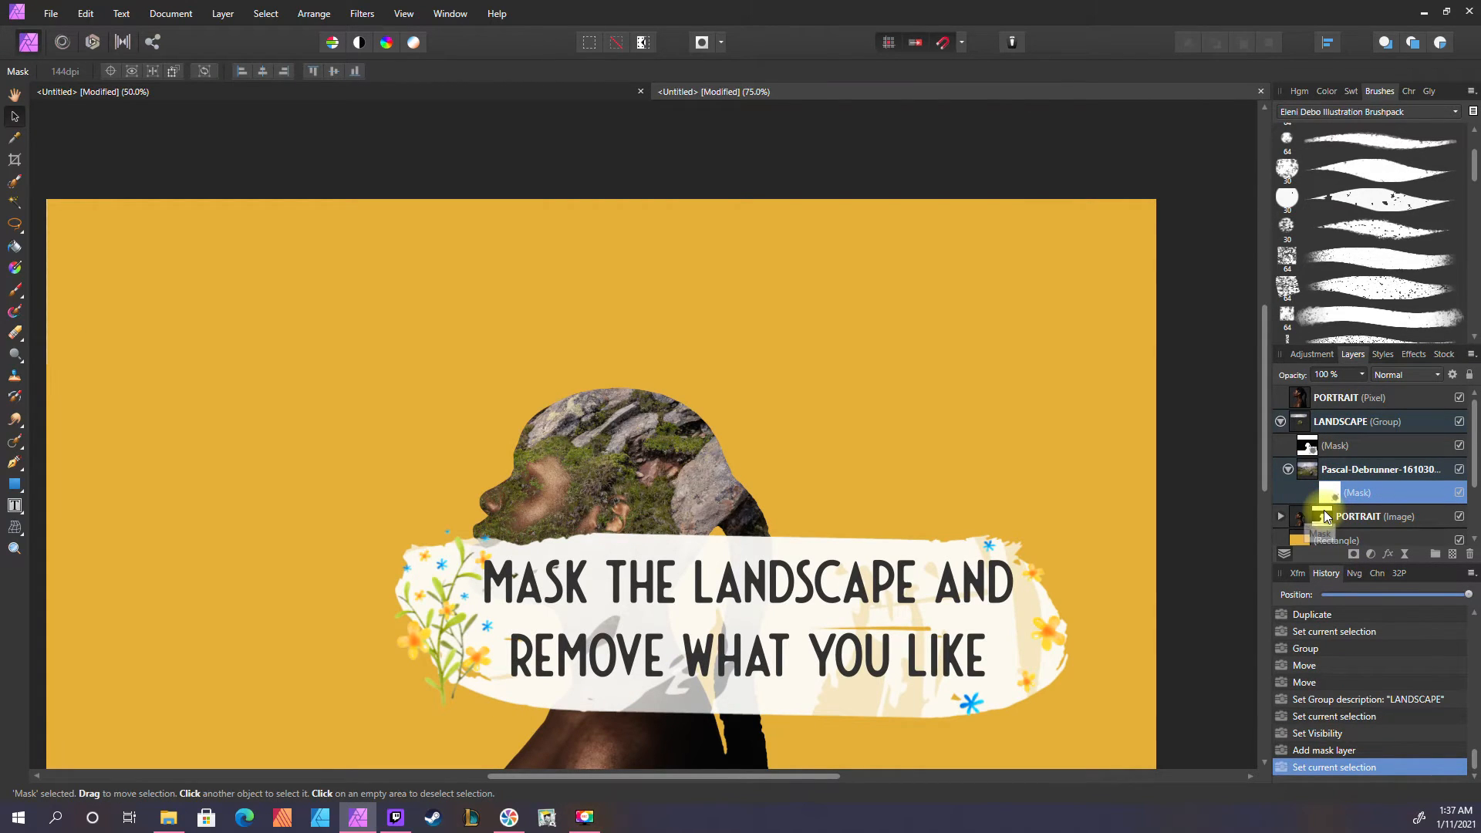
key("b")
left_click(1381, 112)
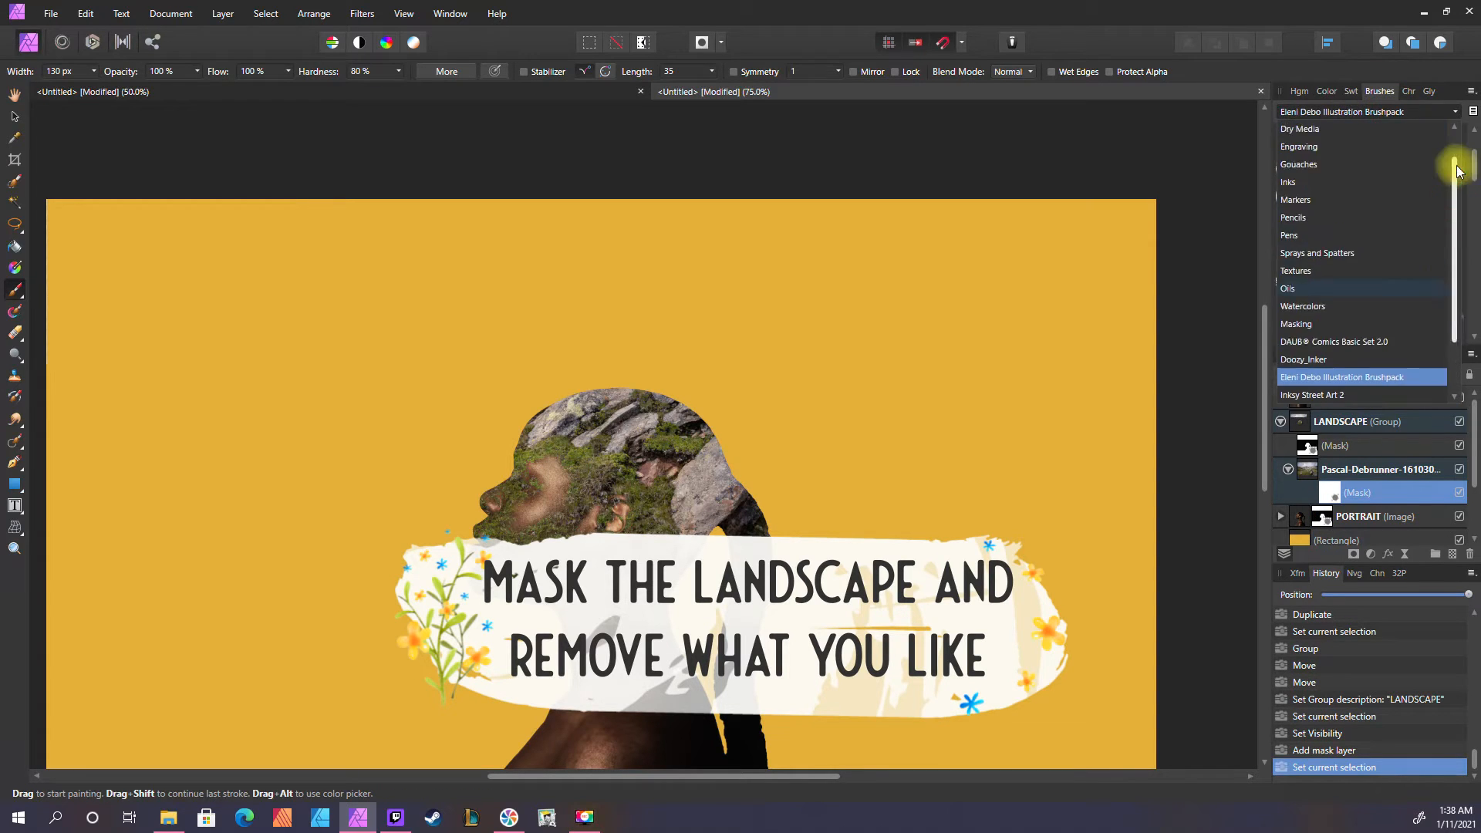
left_click(1404, 155)
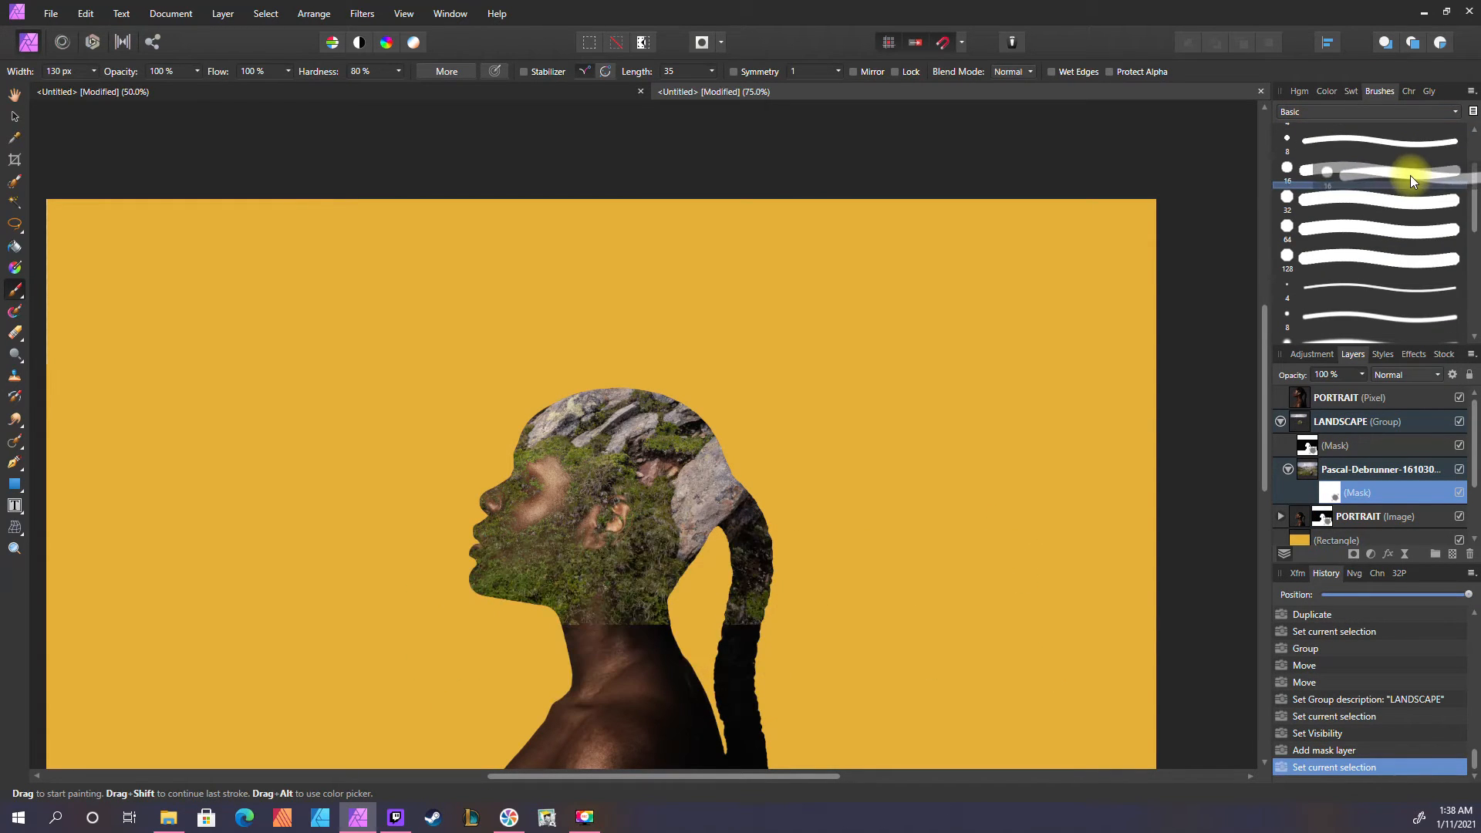
scroll(1462, 319, "down", 5)
left_click(1319, 327)
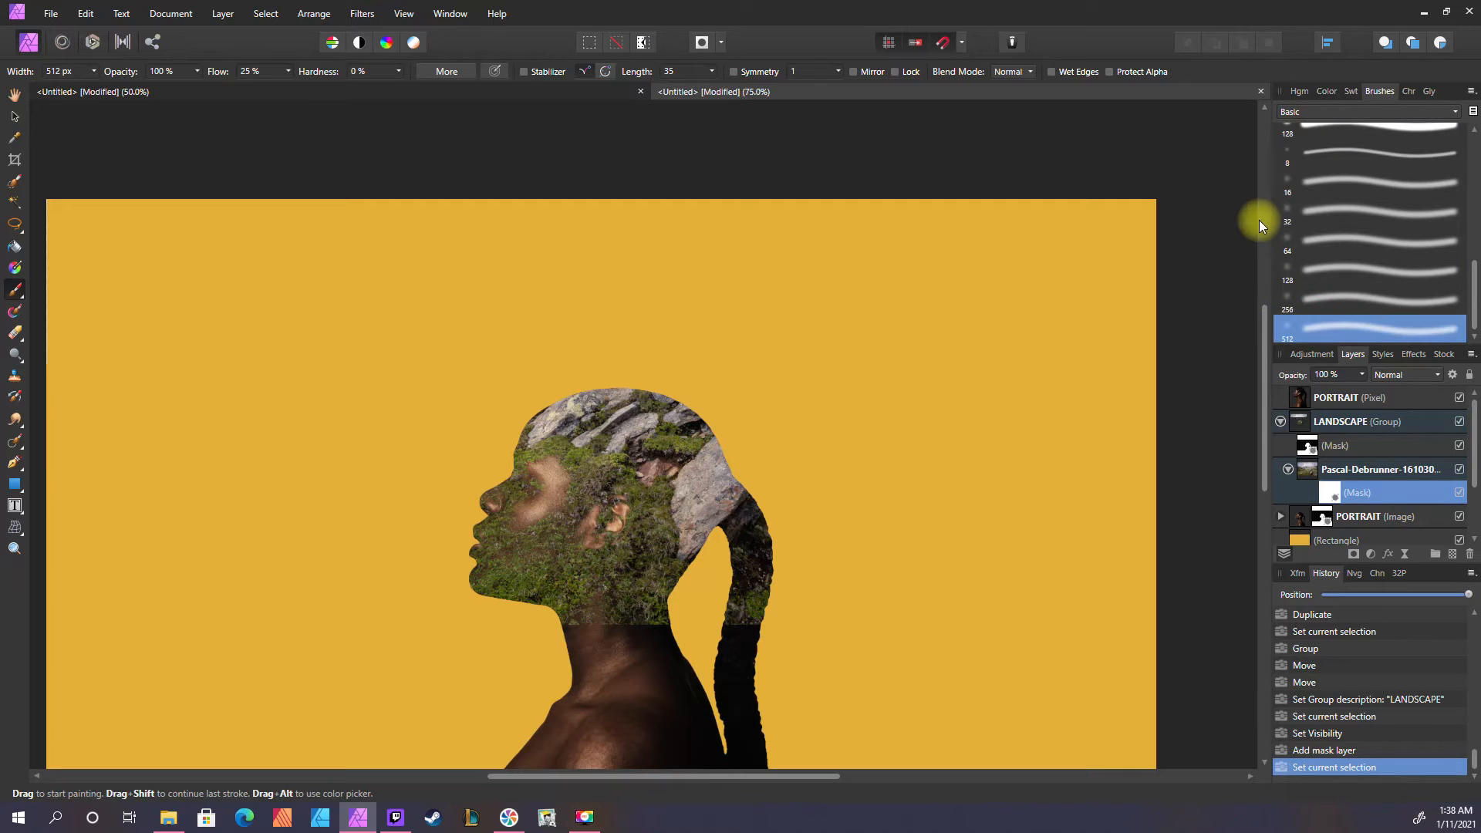
Paint in black on the landscape photo's mask to remove the landscape from the woman's face, blending it softly toward the ear
key("ctrl+minus")
key("ctrl+plus")
key("ctrl+plus")
key("space")
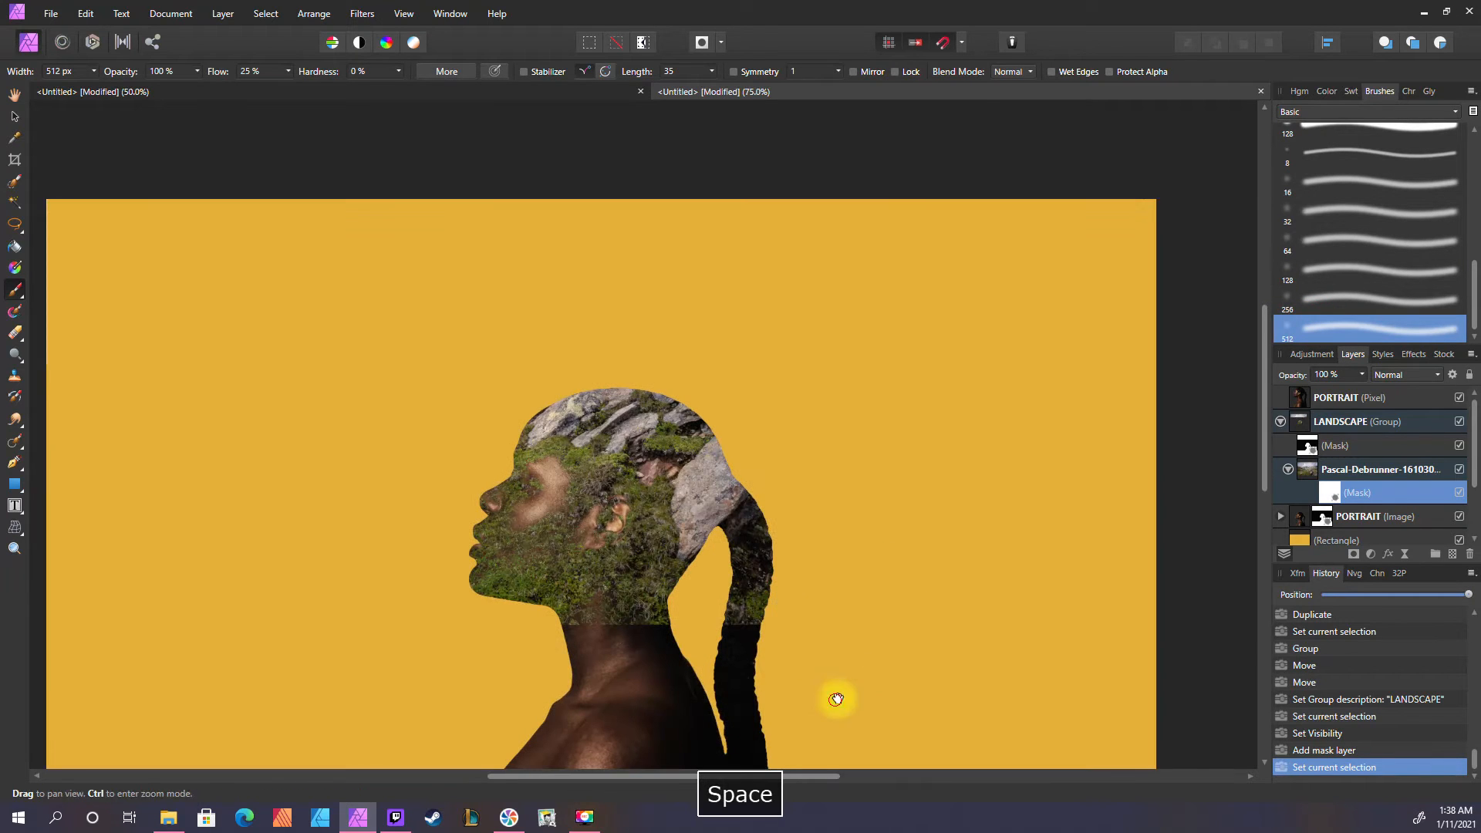
mouse_move(837, 700)
left_mouse_down()
mouse_move(852, 615)
mouse_move(771, 605)
left_mouse_up()
key("bracketright")
key("bracketright")
key("bracketleft")
key("bracketleft")
key("bracketleft")
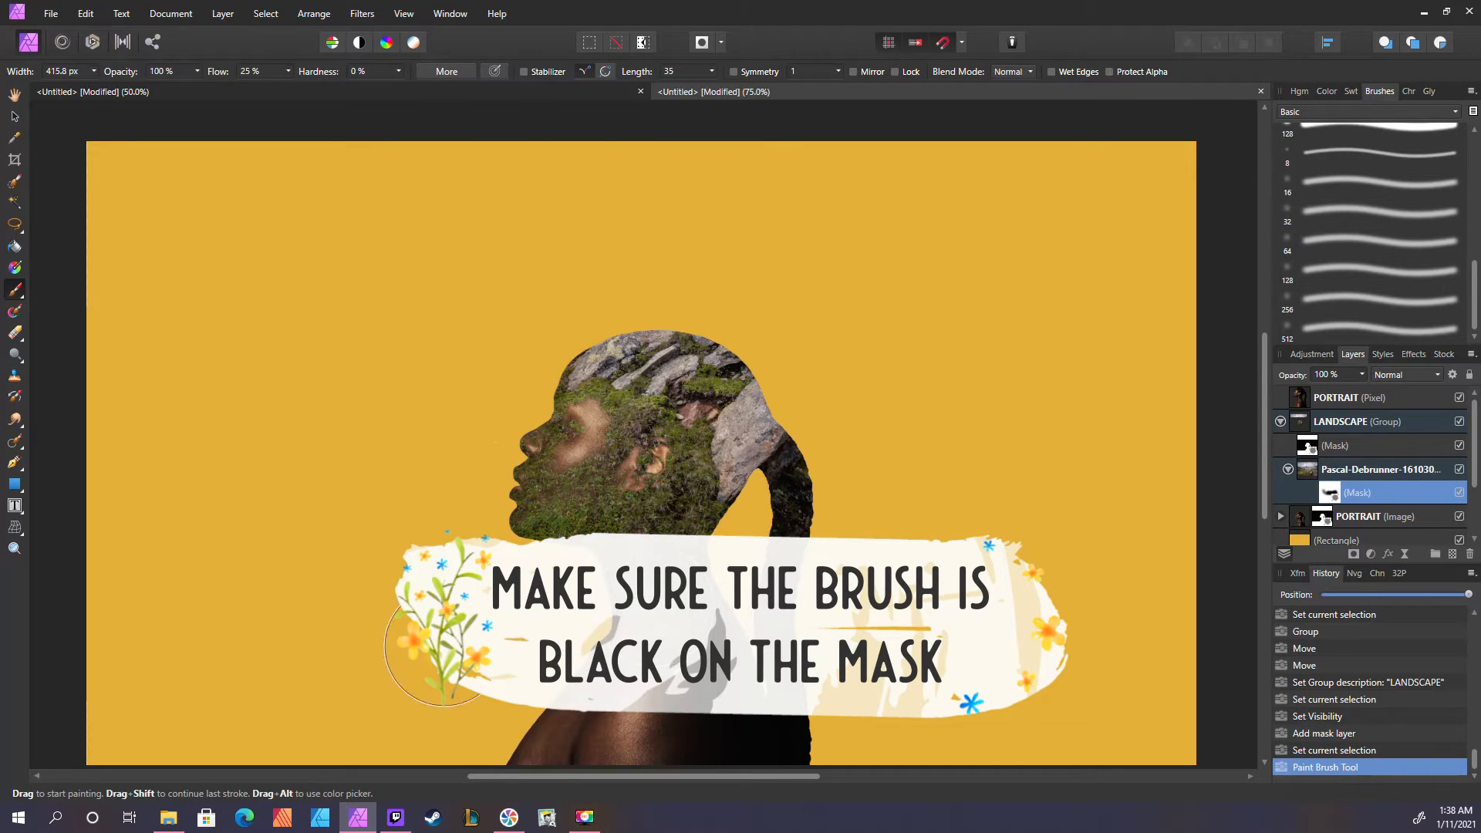
key("bracketright")
key("bracketright")
key("bracketright")
key("bracketright")
mouse_move(507, 351)
left_mouse_down()
mouse_move(363, 679)
mouse_move(452, 660)
left_mouse_up()
key("ctrl+equal")
key("space")
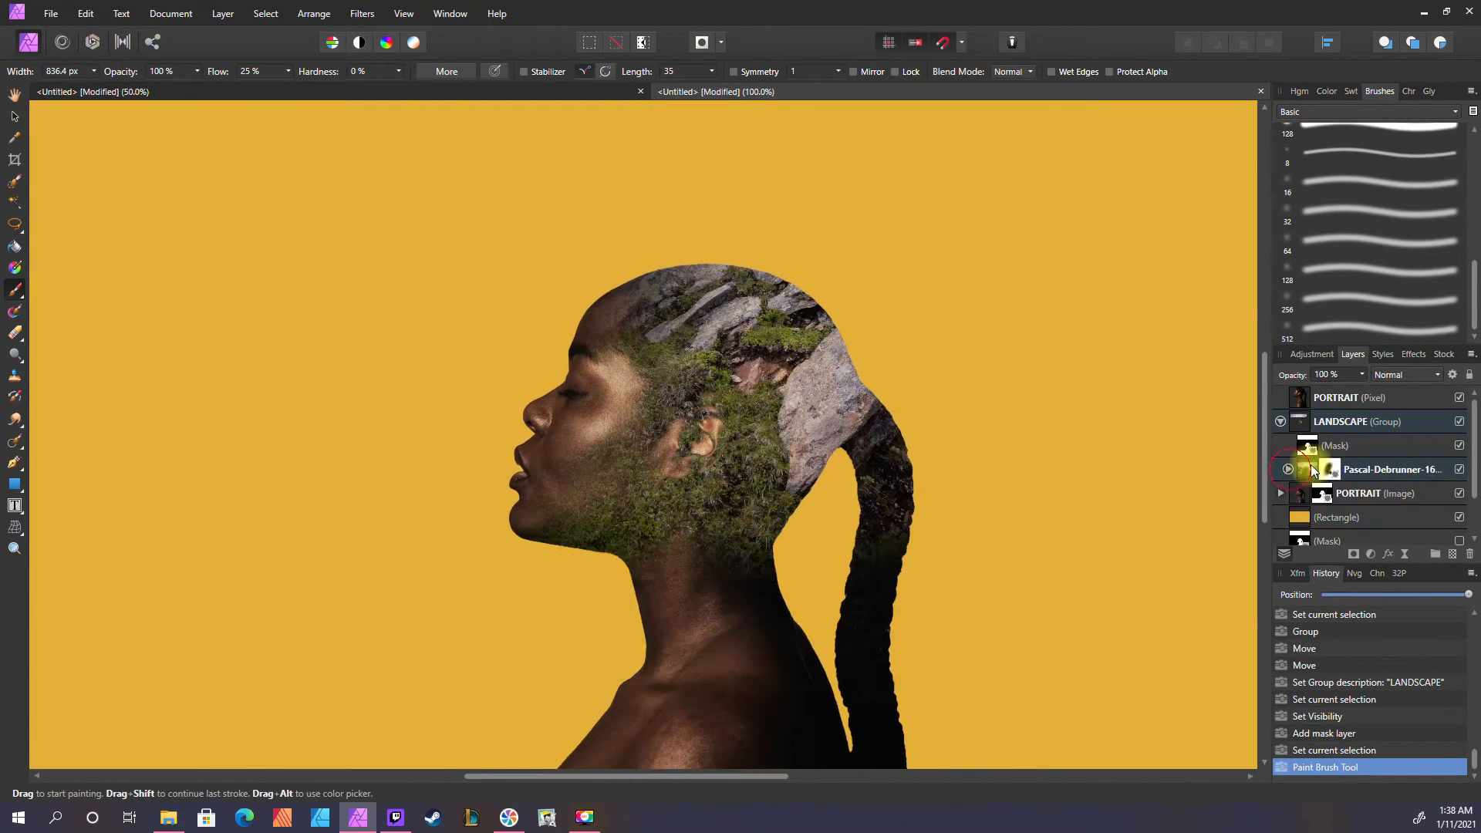
Duplicate the masked landscape photo and move the copy out of the group to below the PORTRAIT image layer
left_click(1308, 468)
key("ctrl+j")
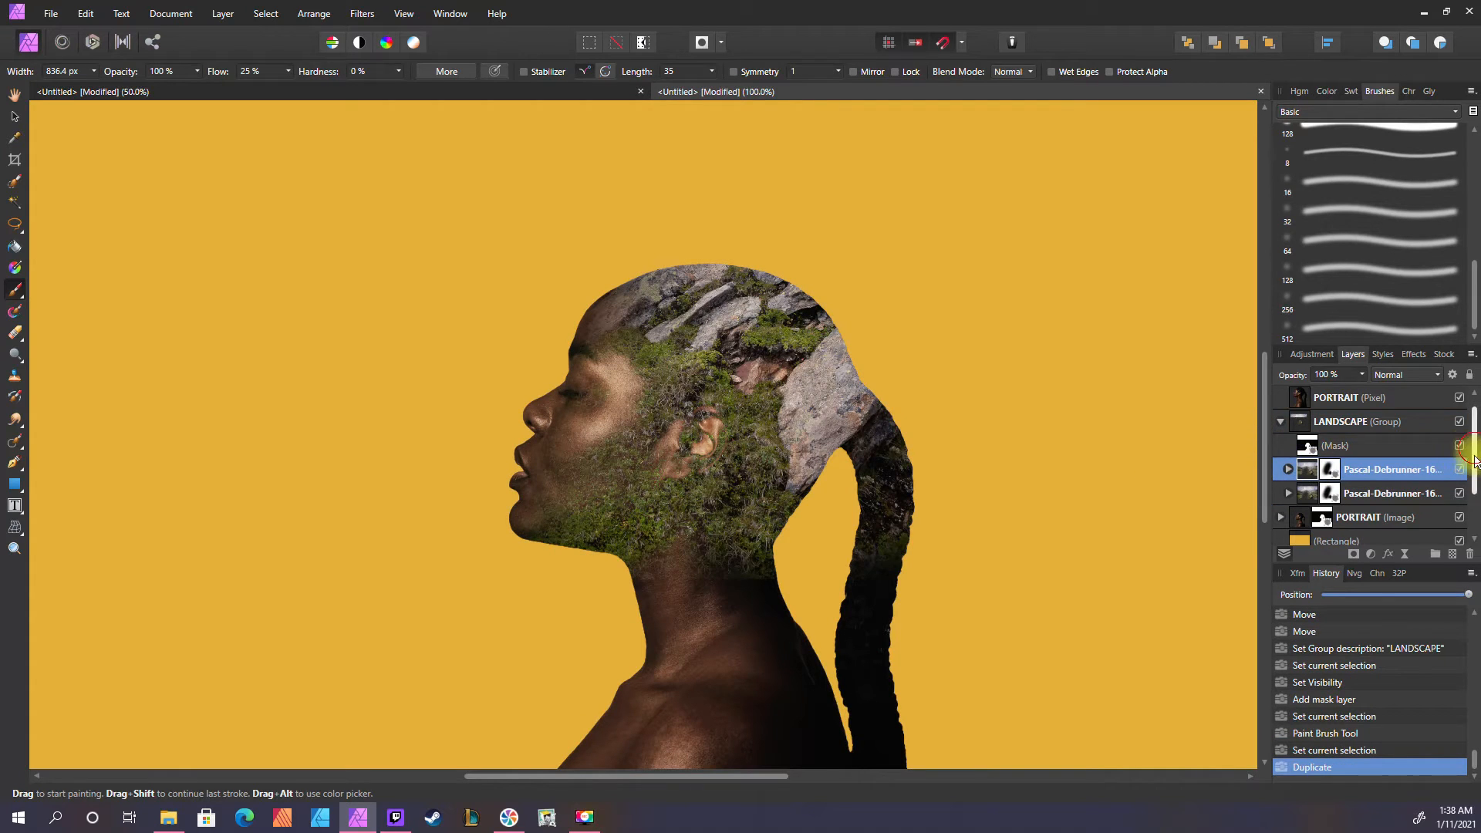
left_click_drag(1474, 454, 1474, 489)
left_click_drag(1310, 423, 1310, 481)
Rename the landscape copy below the portrait LANDSCAPE BACKGROUND
double_click(1356, 472)
key("Caps_Lock")
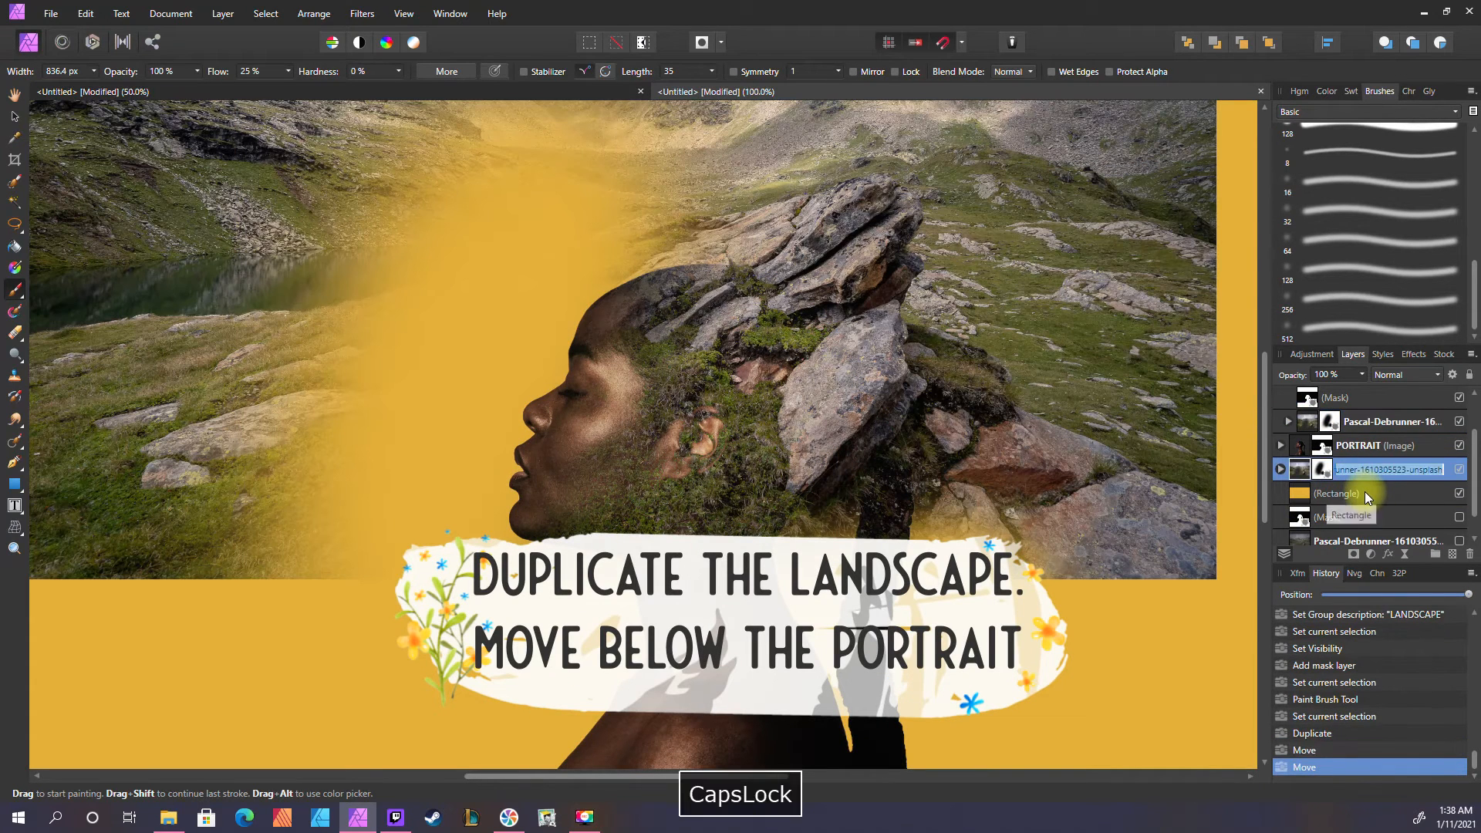
type("LAND")
key("BackSpace")
type("NDSCAPE")
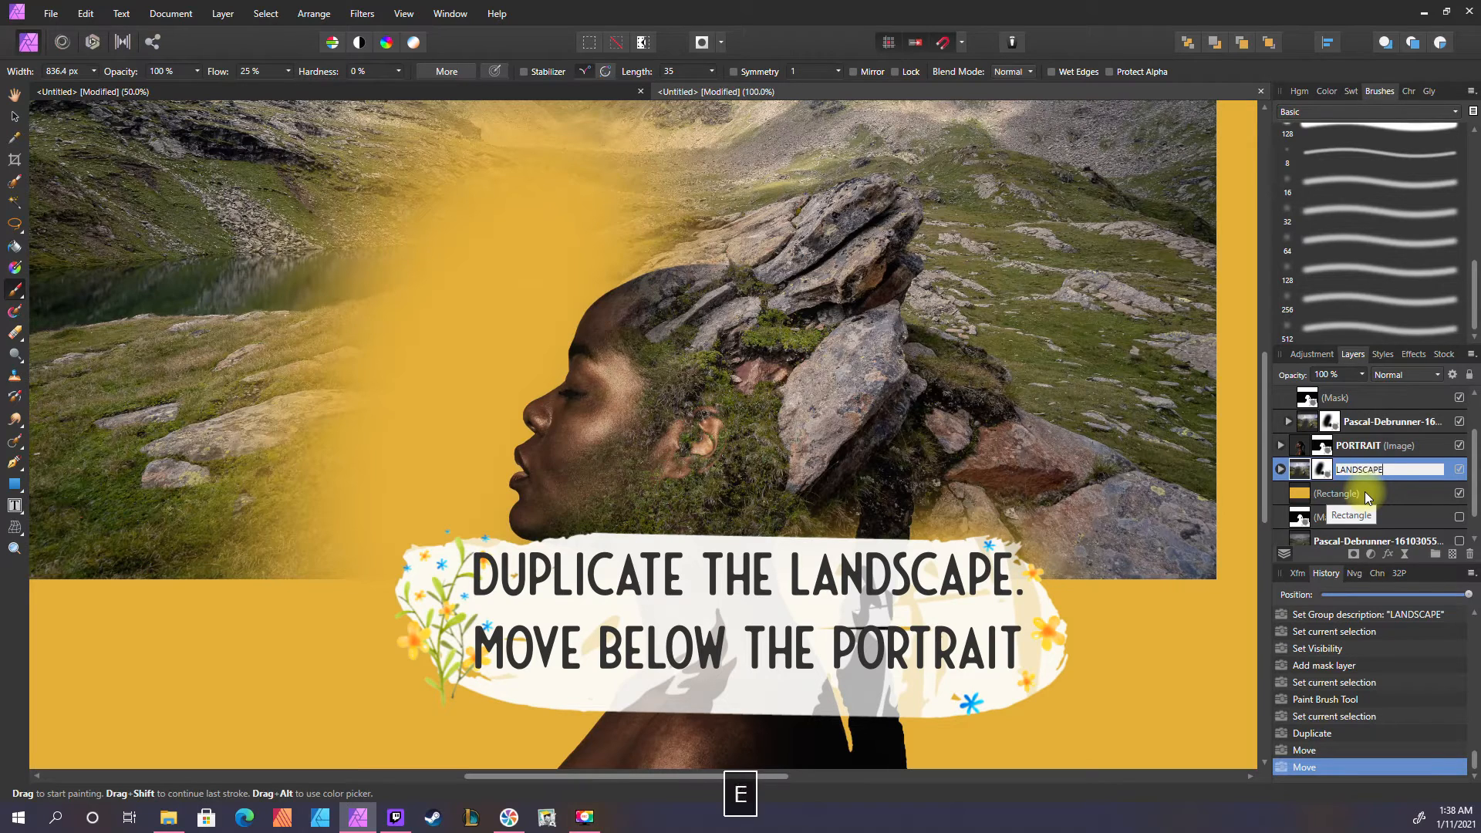
type(" BACKGR")
key("BackSpace")
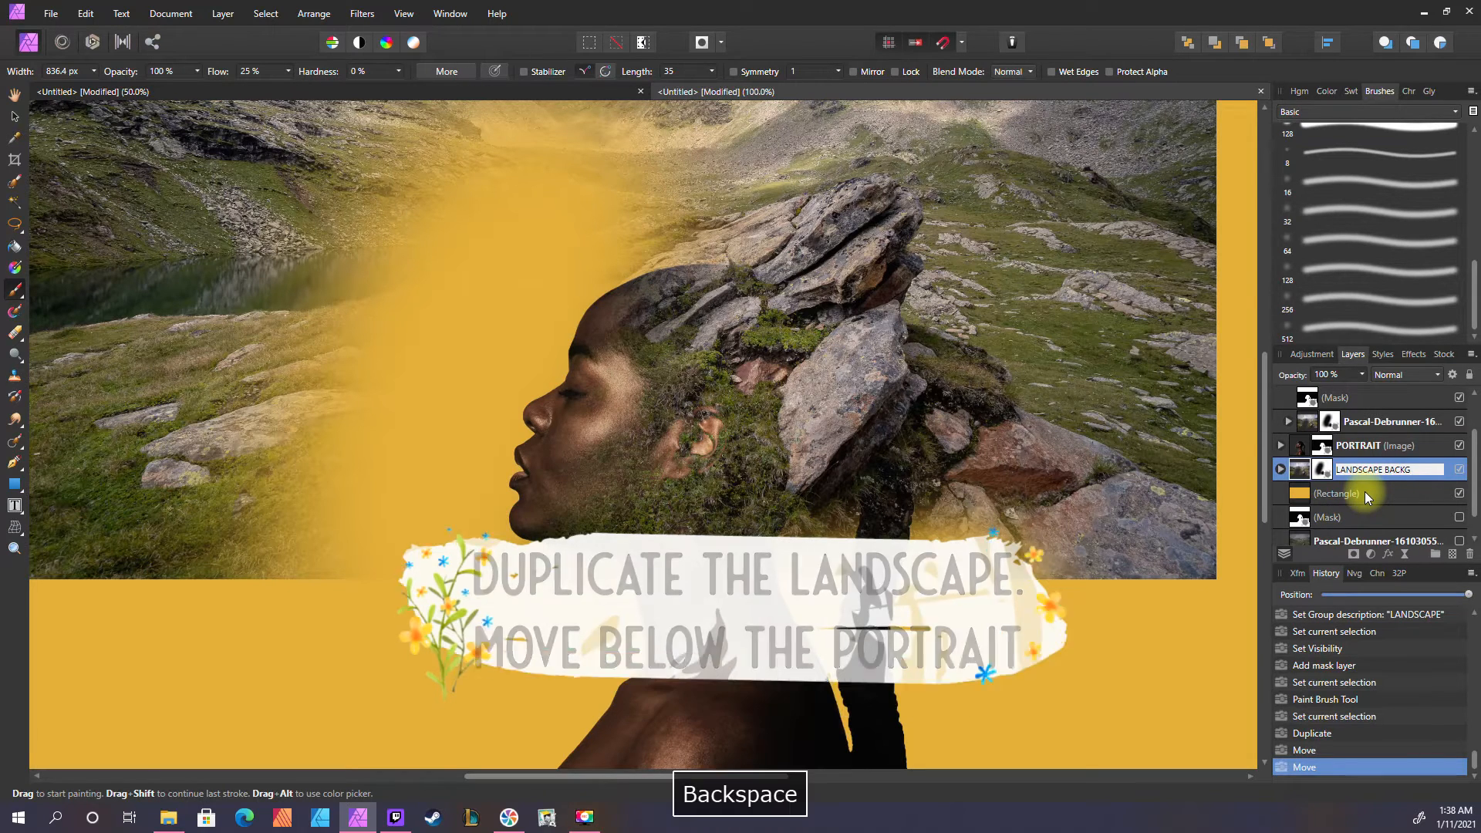
type("ROUND")
key("Return")
Replace the LANDSCAPE BACKGROUND layer's mask with a new all-black mask
left_click(1281, 469)
left_click(1360, 492)
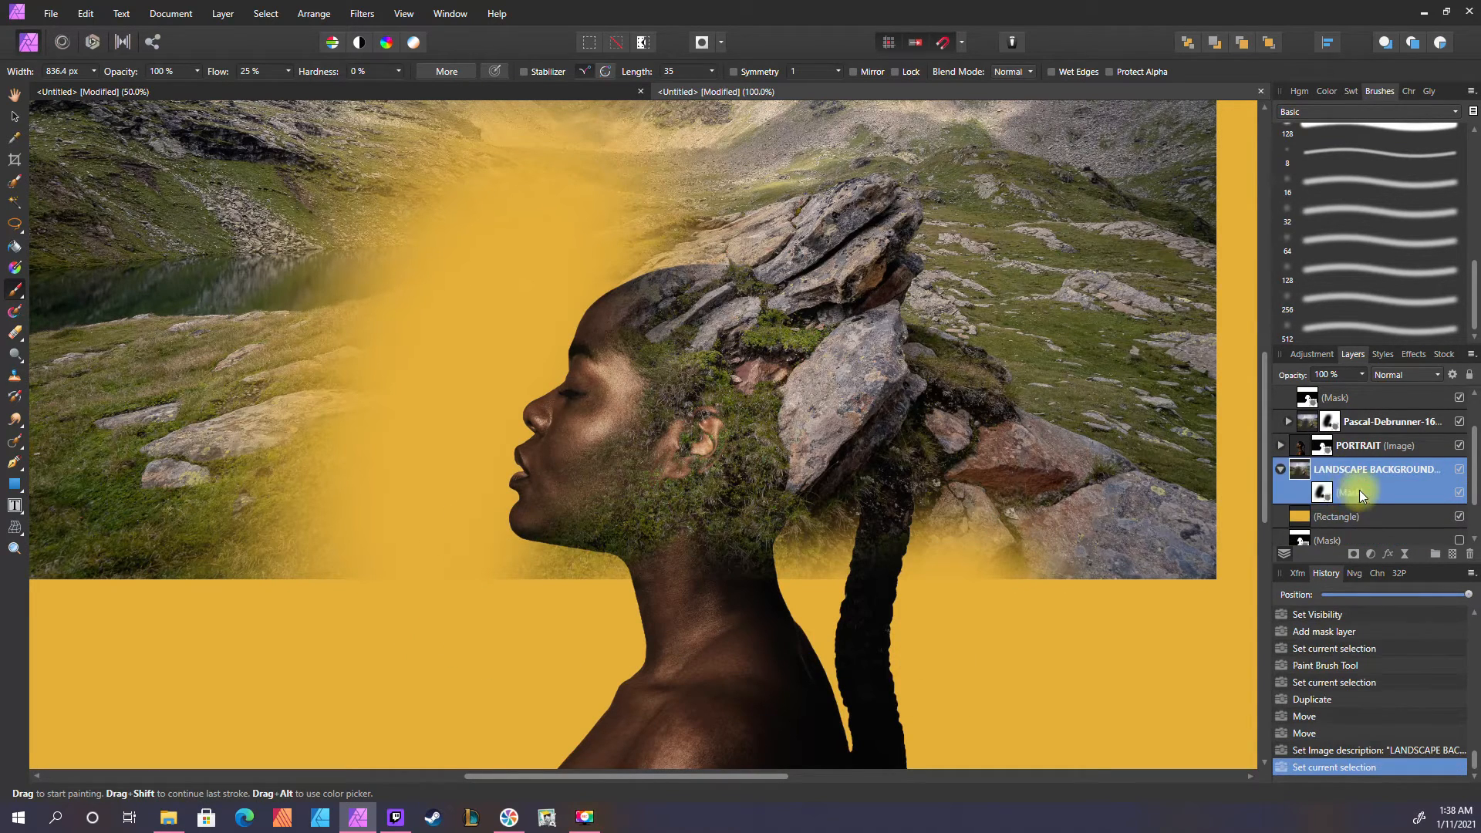
left_click(1469, 554)
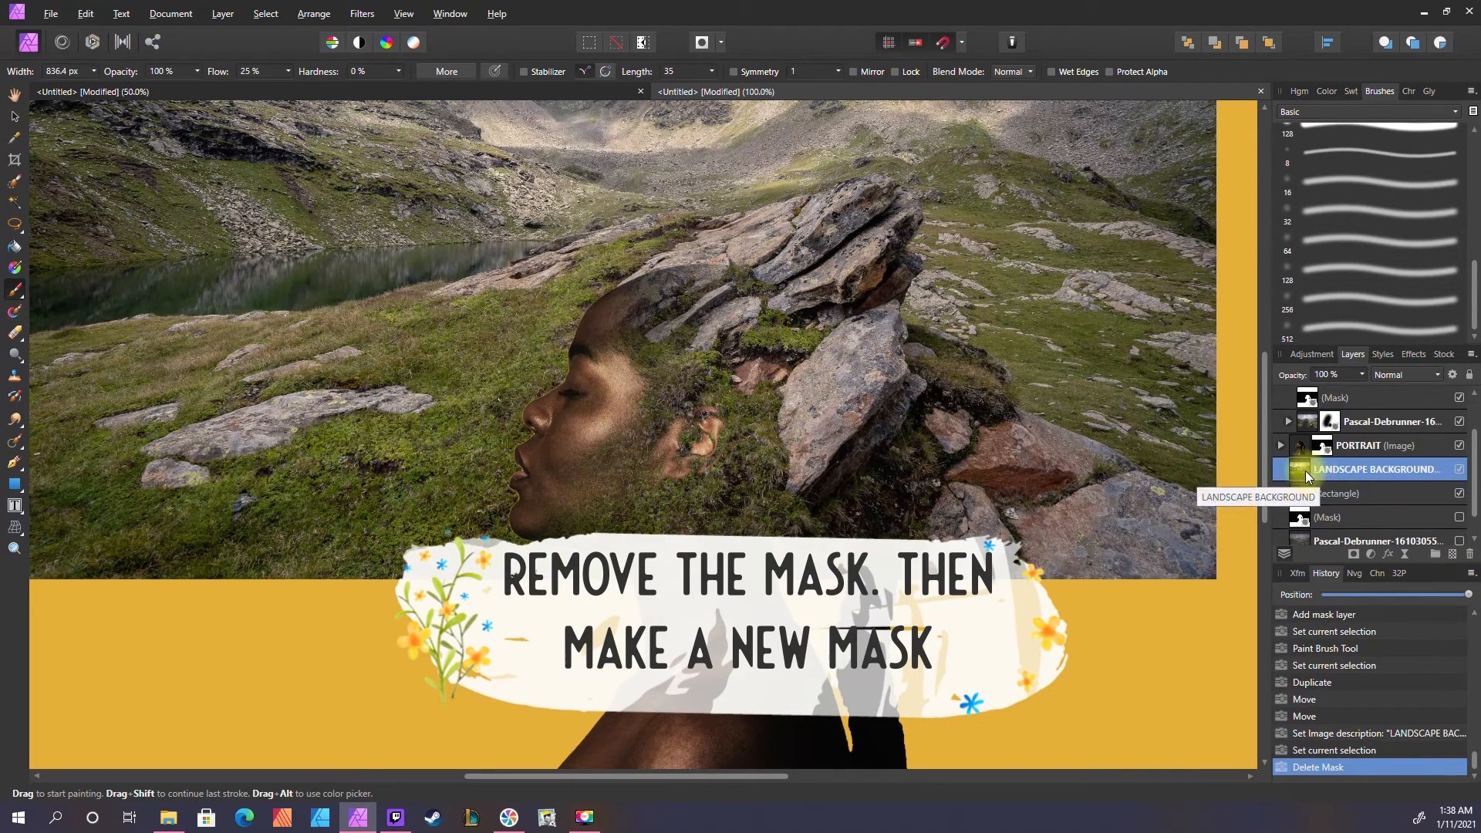
left_click(1354, 555, "alt")
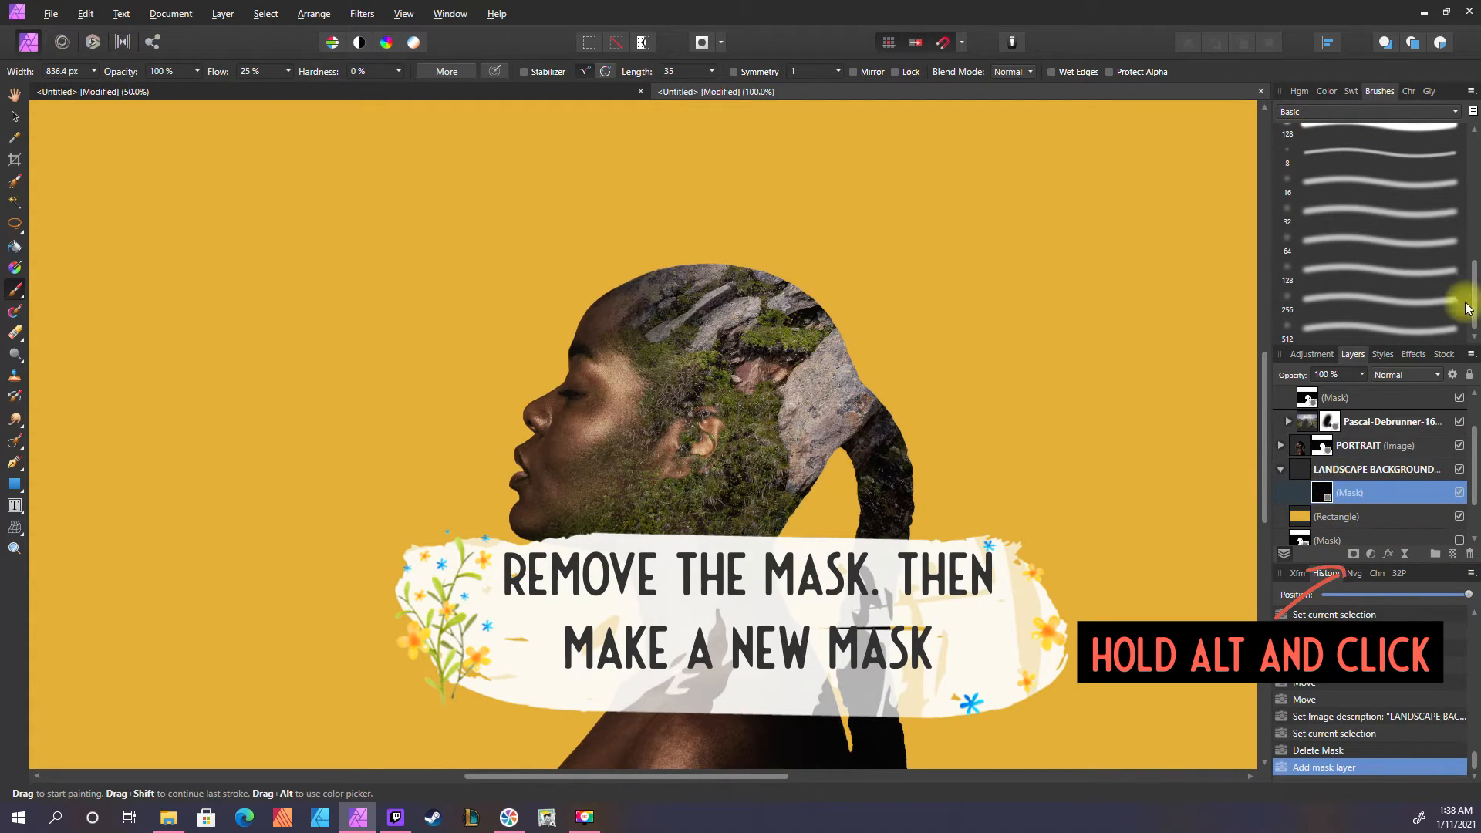
Paint in white with a large soft brush on the LANDSCAPE BACKGROUND mask to reveal the rocks above and behind the head
left_click(1341, 91)
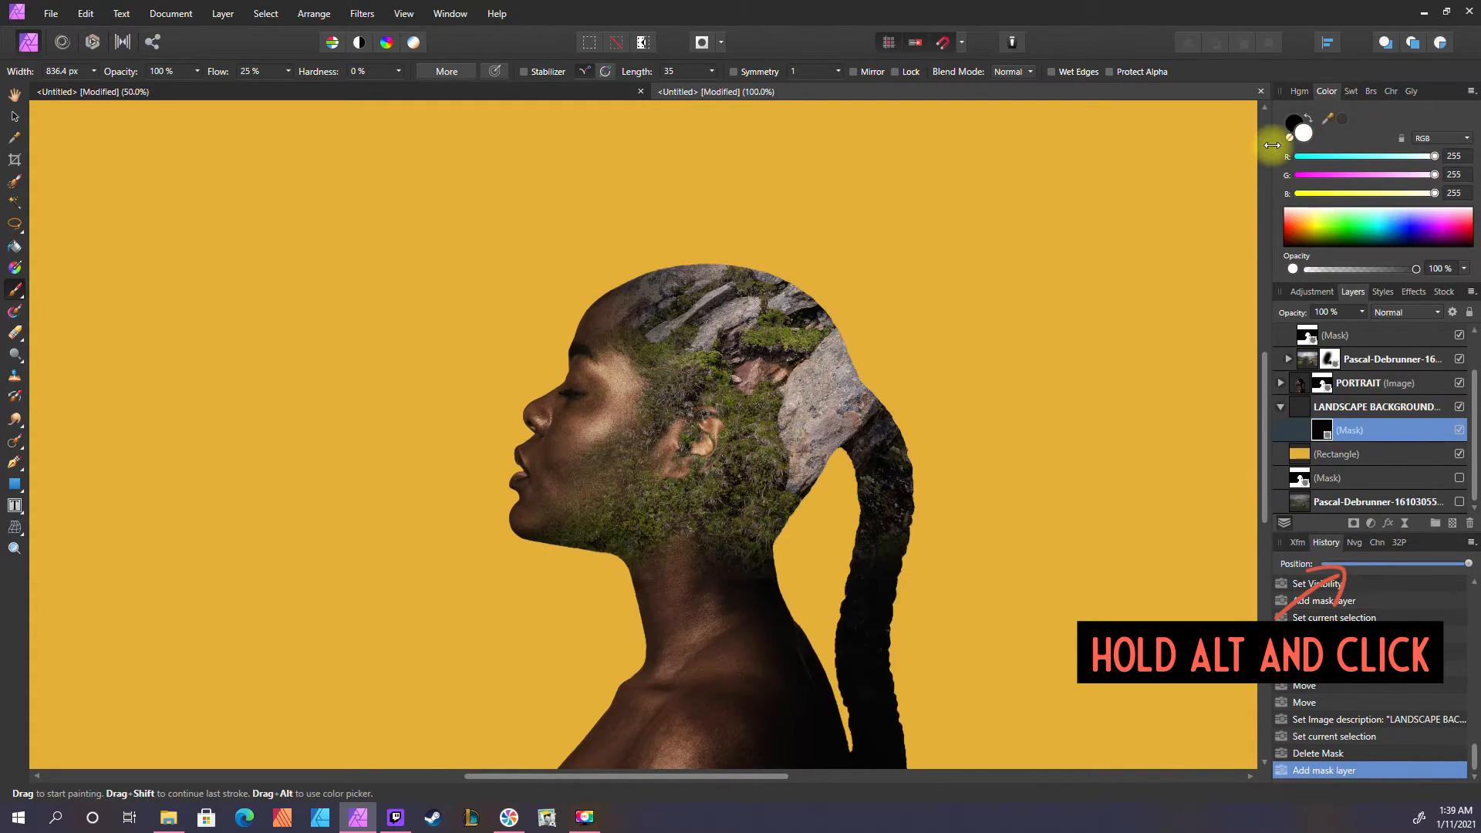
key("ctrl+minus")
key("space")
left_click_drag(879, 385, 820, 489)
key("[")
key("[")
key("[")
key("[")
key("[")
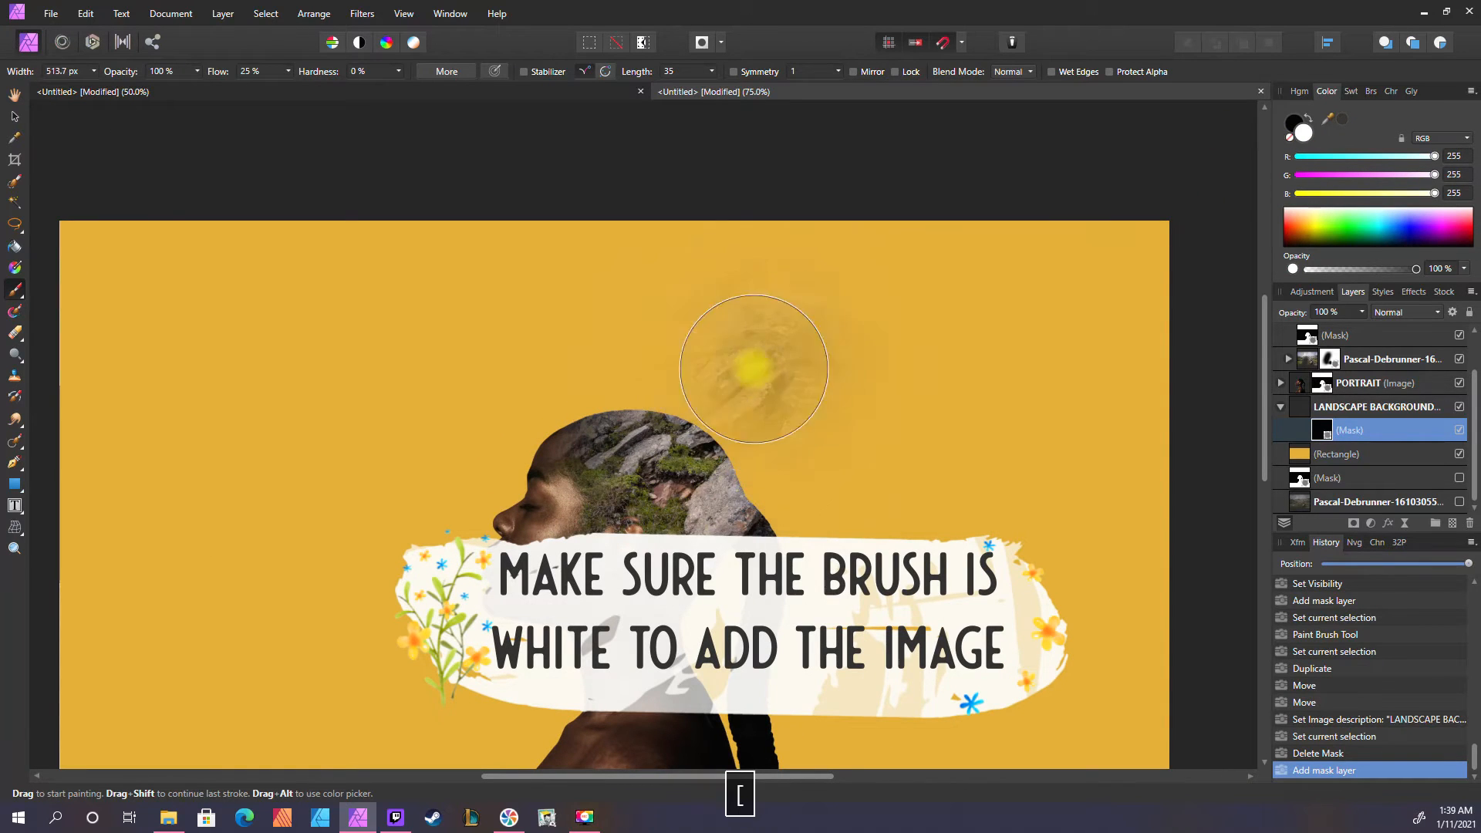
mouse_move(793, 379)
left_mouse_down()
mouse_move(767, 353)
mouse_move(784, 374)
mouse_move(686, 417)
mouse_move(622, 397)
mouse_move(780, 350)
mouse_move(790, 421)
mouse_move(766, 396)
mouse_move(754, 447)
mouse_move(729, 466)
mouse_move(782, 399)
left_mouse_up()
key("ctrl+plus")
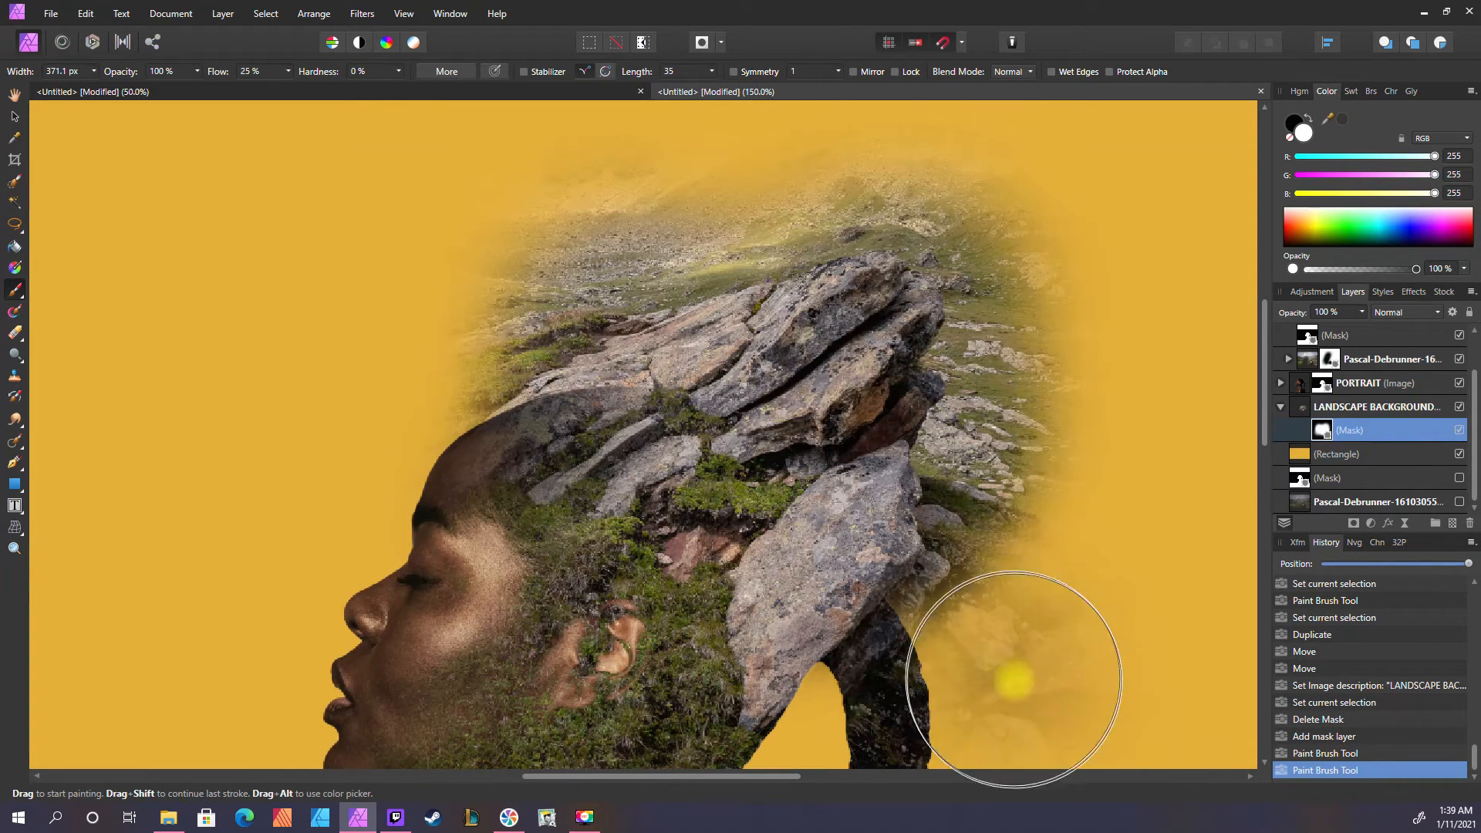
Paint in black with a smaller brush on the background mask to remove the grass beside the braid and lower rock
mouse_move(1008, 678)
left_mouse_down()
mouse_move(1021, 659)
mouse_move(942, 555)
left_mouse_up()
key("space")
key("bracketleft")
key("bracketleft")
key("bracketleft")
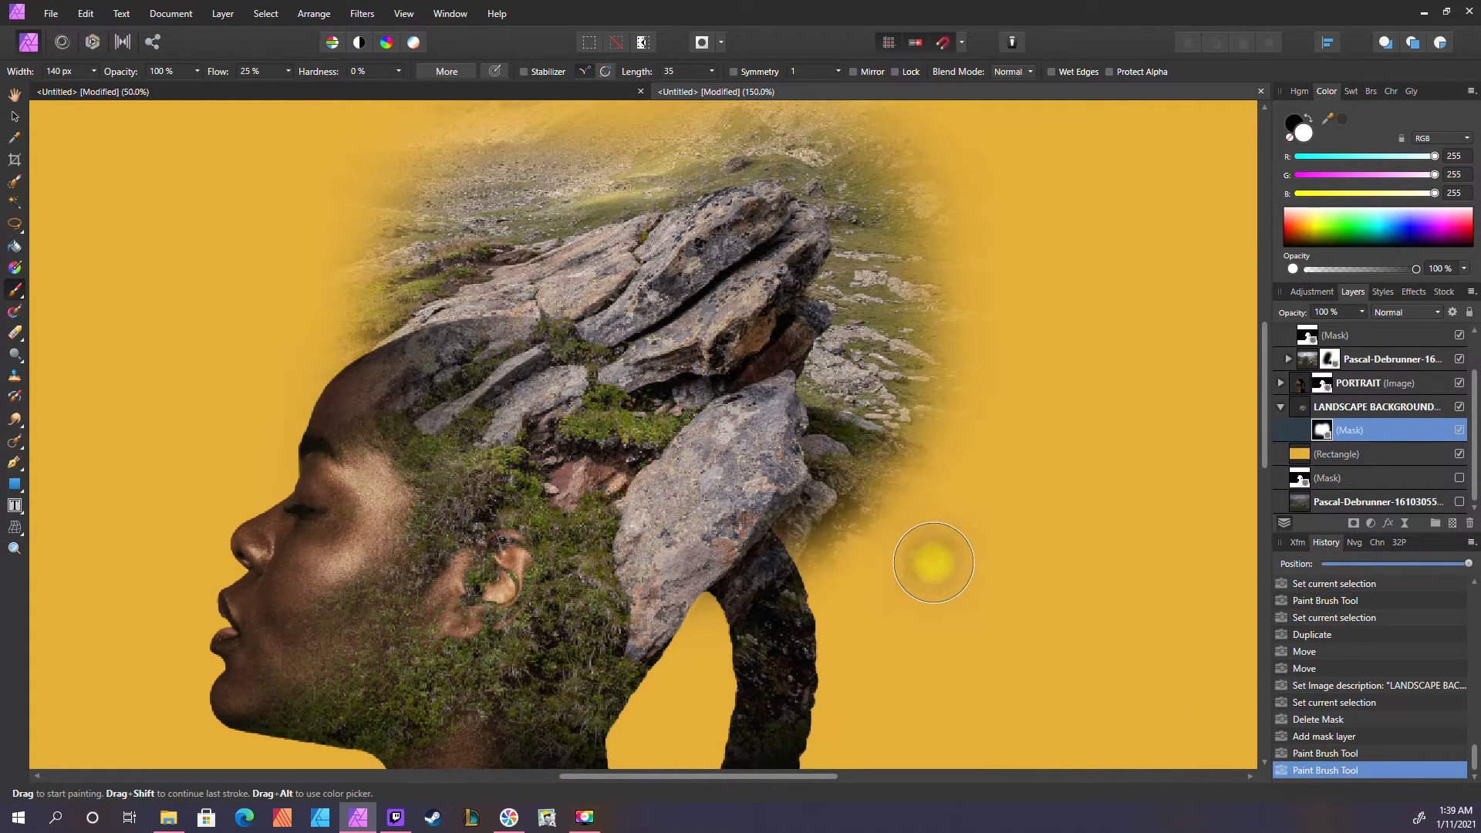
left_click(1294, 124)
left_click_drag(840, 582, 885, 500)
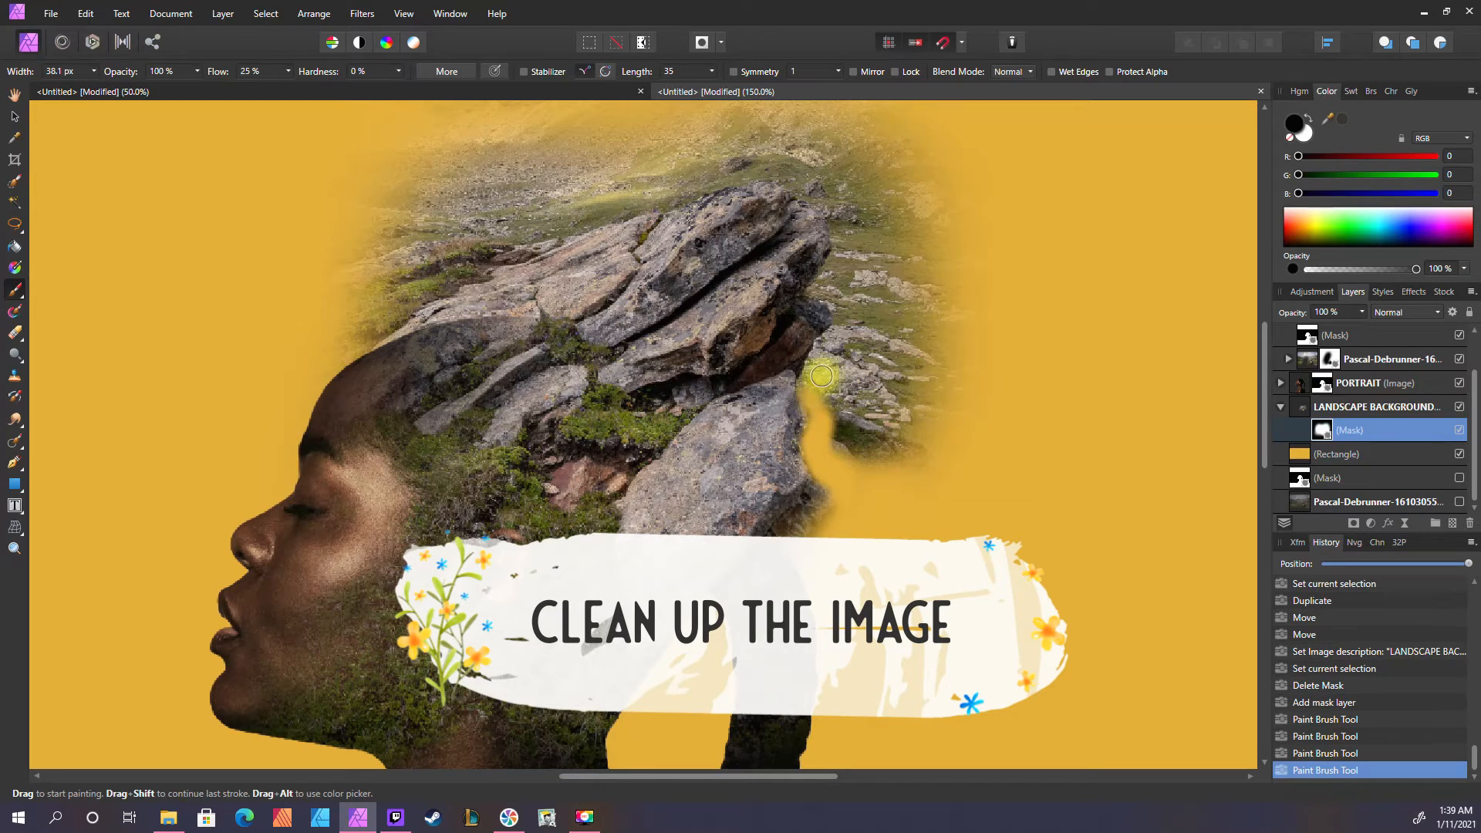
Enlarge the brush and mask out the remaining landscape behind the rocks, following their rear edge up toward the peak
key("bracketright")
key("bracketright")
key("bracketright")
key("bracketright")
mouse_move(822, 376)
left_mouse_down()
mouse_move(854, 392)
mouse_move(845, 481)
mouse_move(906, 455)
mouse_move(856, 341)
mouse_move(833, 384)
mouse_move(932, 349)
mouse_move(947, 394)
mouse_move(845, 288)
mouse_move(845, 343)
mouse_move(896, 261)
left_mouse_up()
key("bracketright")
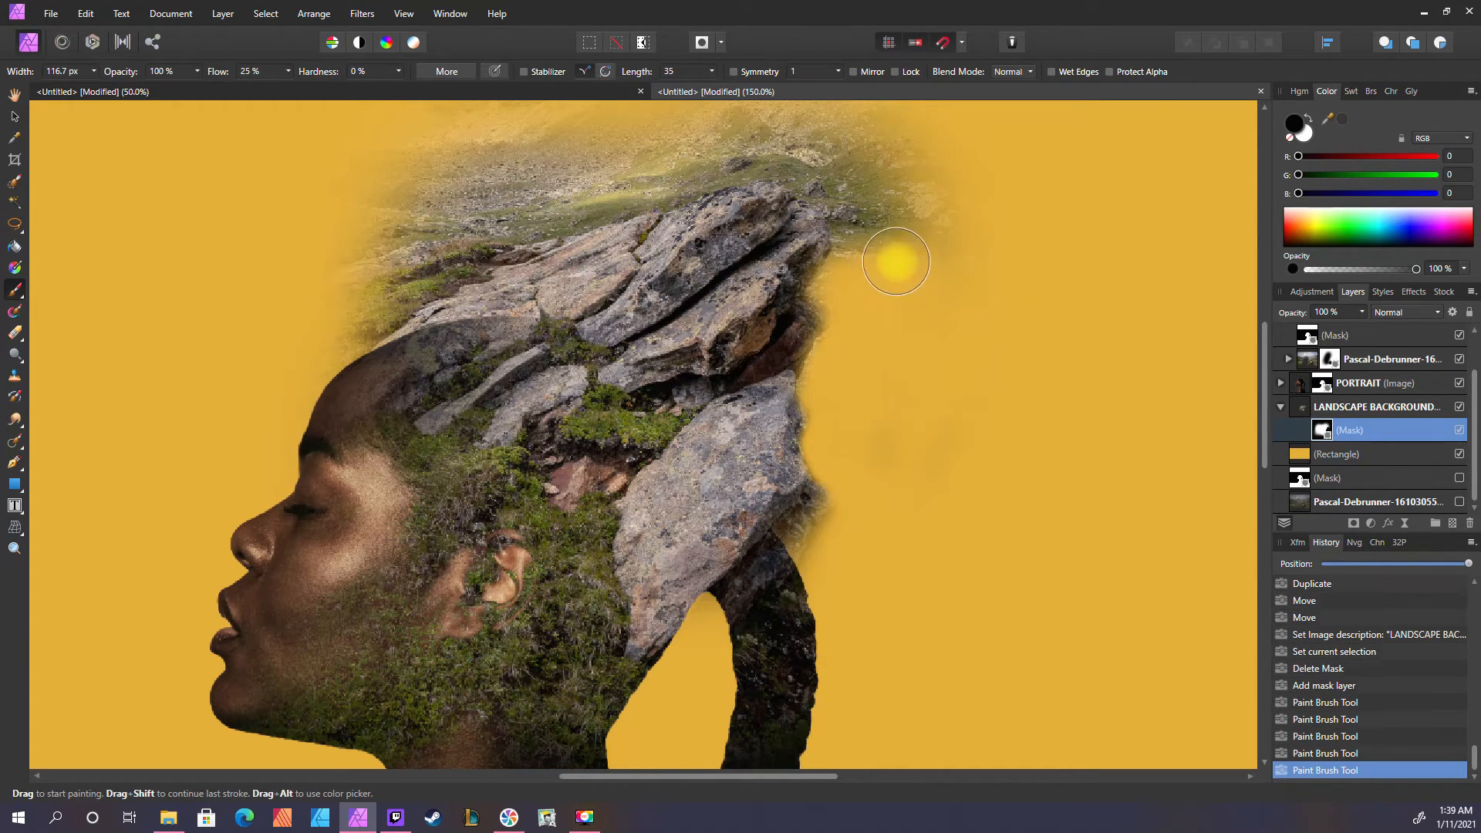
Mask out the landscape above the forehead and along the rocks' upper edge, refining the outline with smaller brush sizes
key("space")
left_click_drag(905, 338, 991, 454)
key("bracketleft")
key("bracketleft")
mouse_move(496, 261)
left_mouse_down()
mouse_move(403, 378)
mouse_move(473, 323)
mouse_move(501, 324)
mouse_move(501, 382)
left_mouse_up()
mouse_move(520, 392)
left_mouse_down()
mouse_move(562, 385)
mouse_move(543, 392)
mouse_move(618, 363)
mouse_move(592, 372)
mouse_move(588, 350)
mouse_move(481, 423)
mouse_move(457, 421)
mouse_move(524, 332)
mouse_move(594, 346)
mouse_move(557, 343)
mouse_move(731, 267)
mouse_move(957, 200)
mouse_move(987, 323)
mouse_move(970, 324)
mouse_move(939, 371)
mouse_move(883, 298)
mouse_move(800, 297)
mouse_move(693, 328)
mouse_move(676, 318)
mouse_move(814, 281)
mouse_move(953, 345)
mouse_move(898, 275)
mouse_move(988, 340)
left_mouse_up()
key("]")
key("]")
key("[")
key("[")
key("[")
key("]")
key("[")
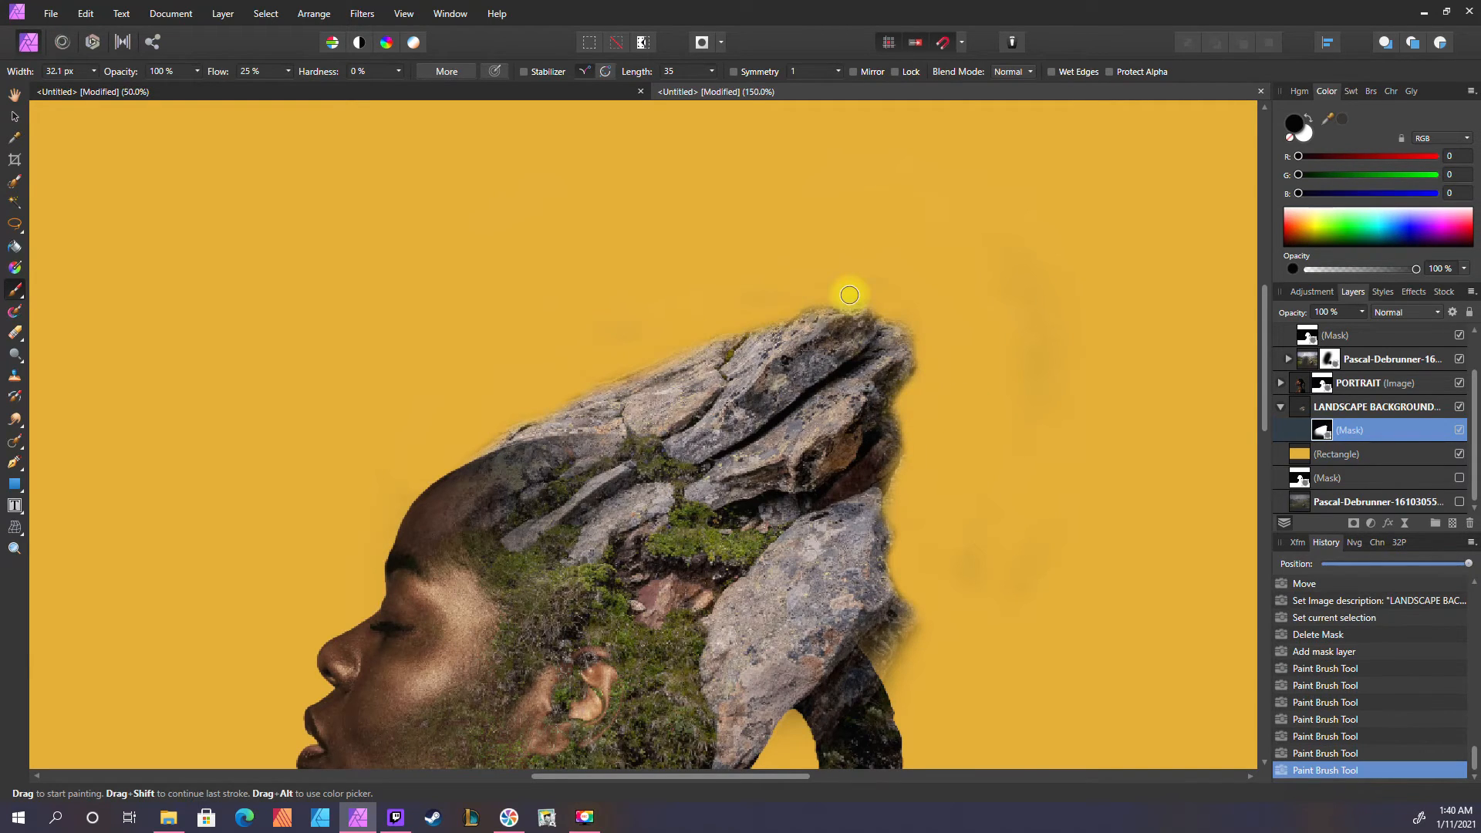
left_click_drag(849, 294, 935, 530)
Apply a vertical linear gradient to the golden background rectangle, shading to a darker gold above the head
key("ctrl+minus")
left_click(1301, 457)
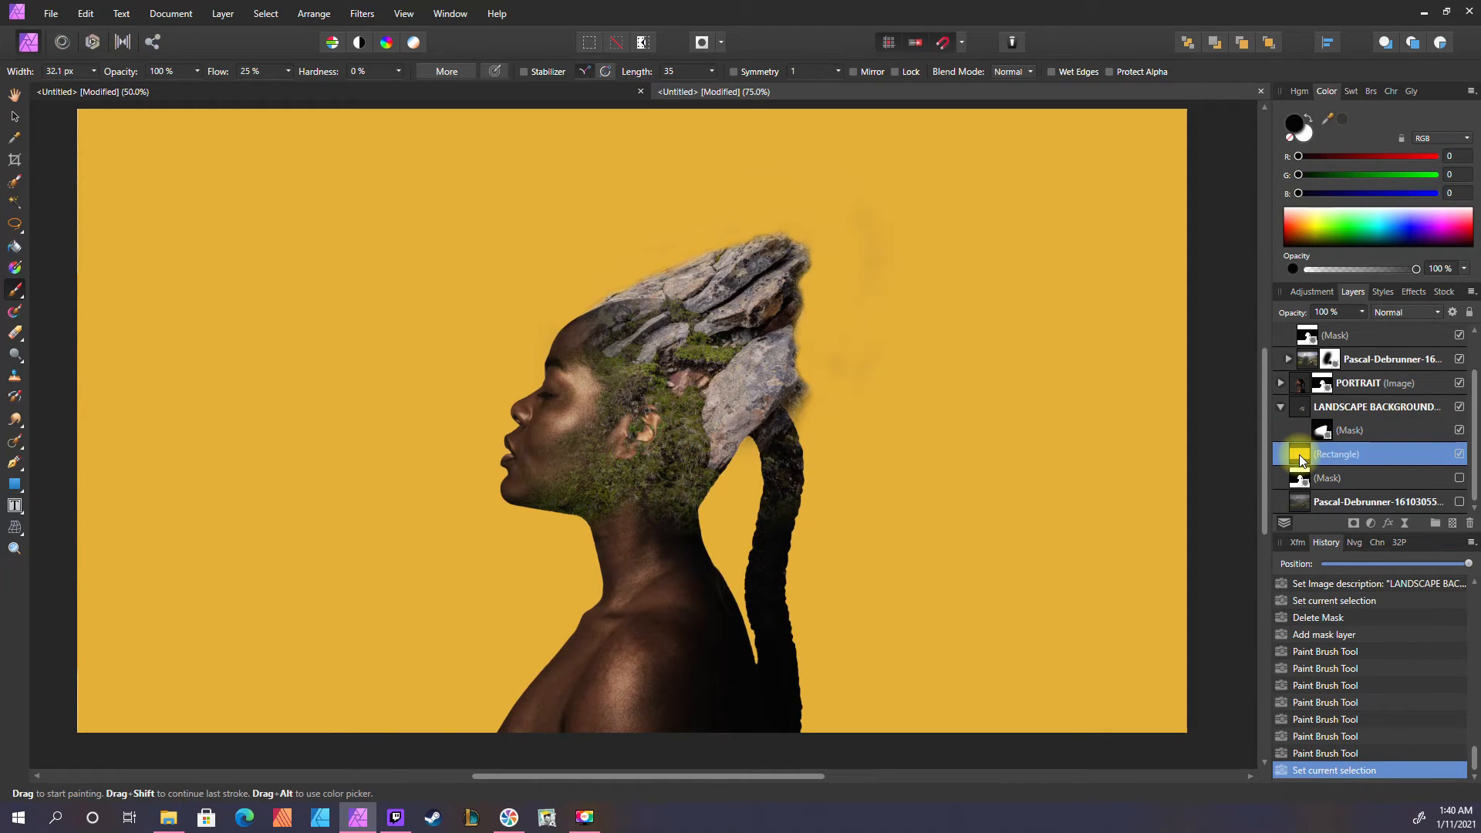
key("g")
left_click_drag(628, 109, 630, 325)
key("ctrl+equal")
Set the gradient's upper end colour to a brownish grey (RGB 103, 89, 84) sampled from the rocks
left_click(233, 71)
left_click(351, 139)
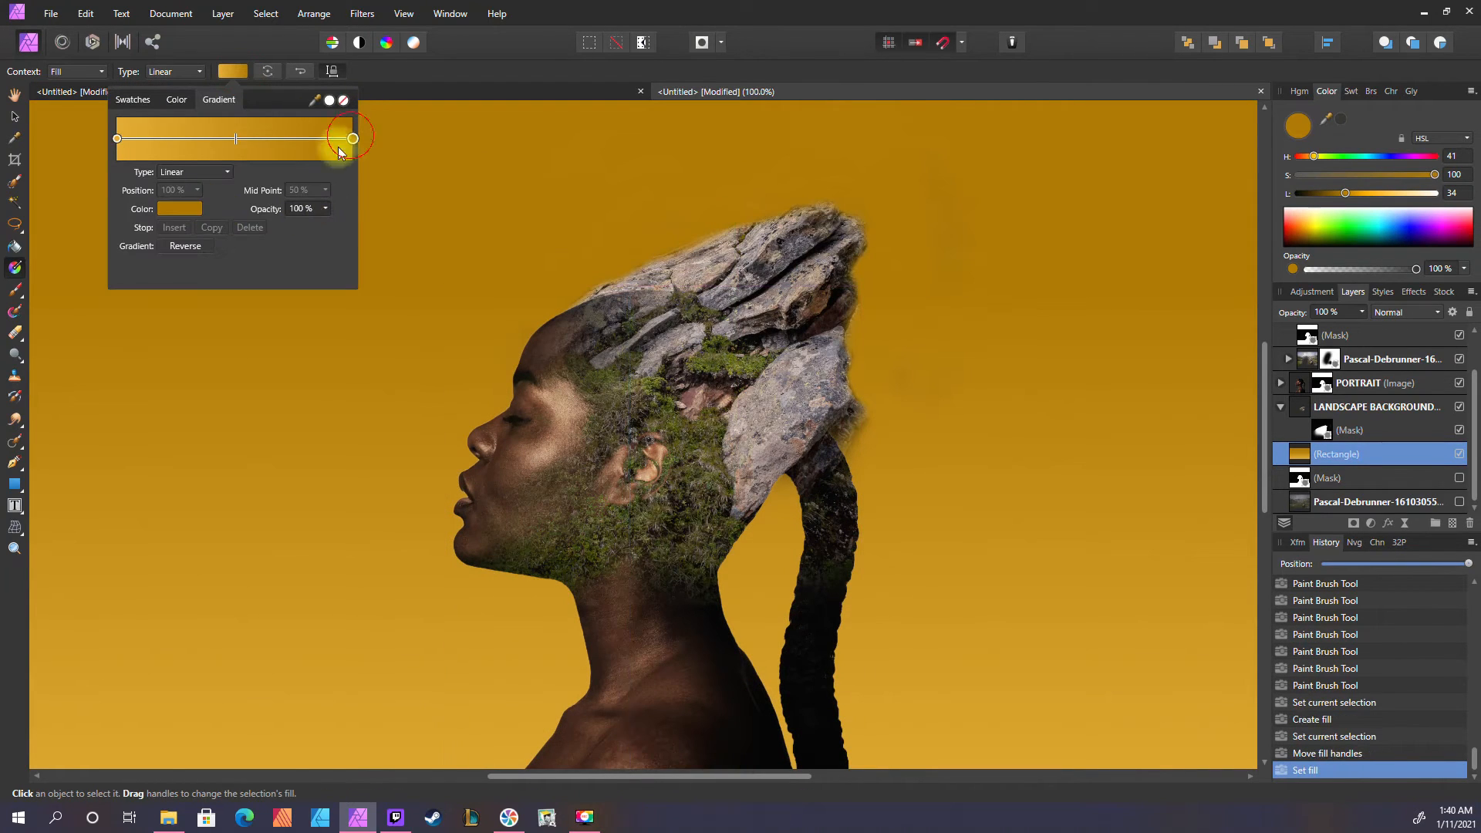
left_click(179, 208)
left_click_drag(251, 235, 849, 401)
left_click(265, 235)
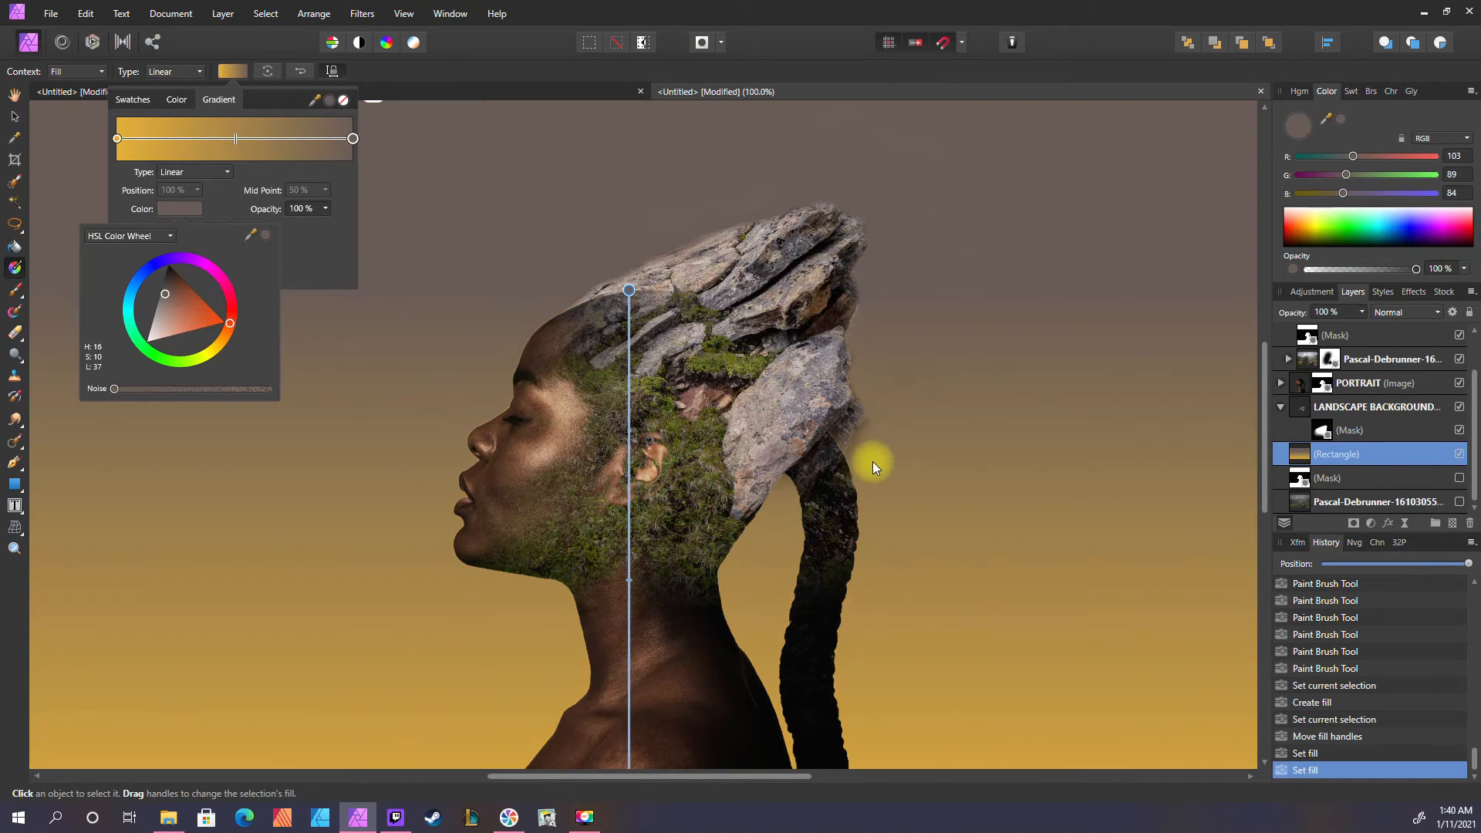
Paint black on the landscape background layer's mask with an enlarged brush to hide the leftover haze behind the rocks' rear edge
left_click(239, 179)
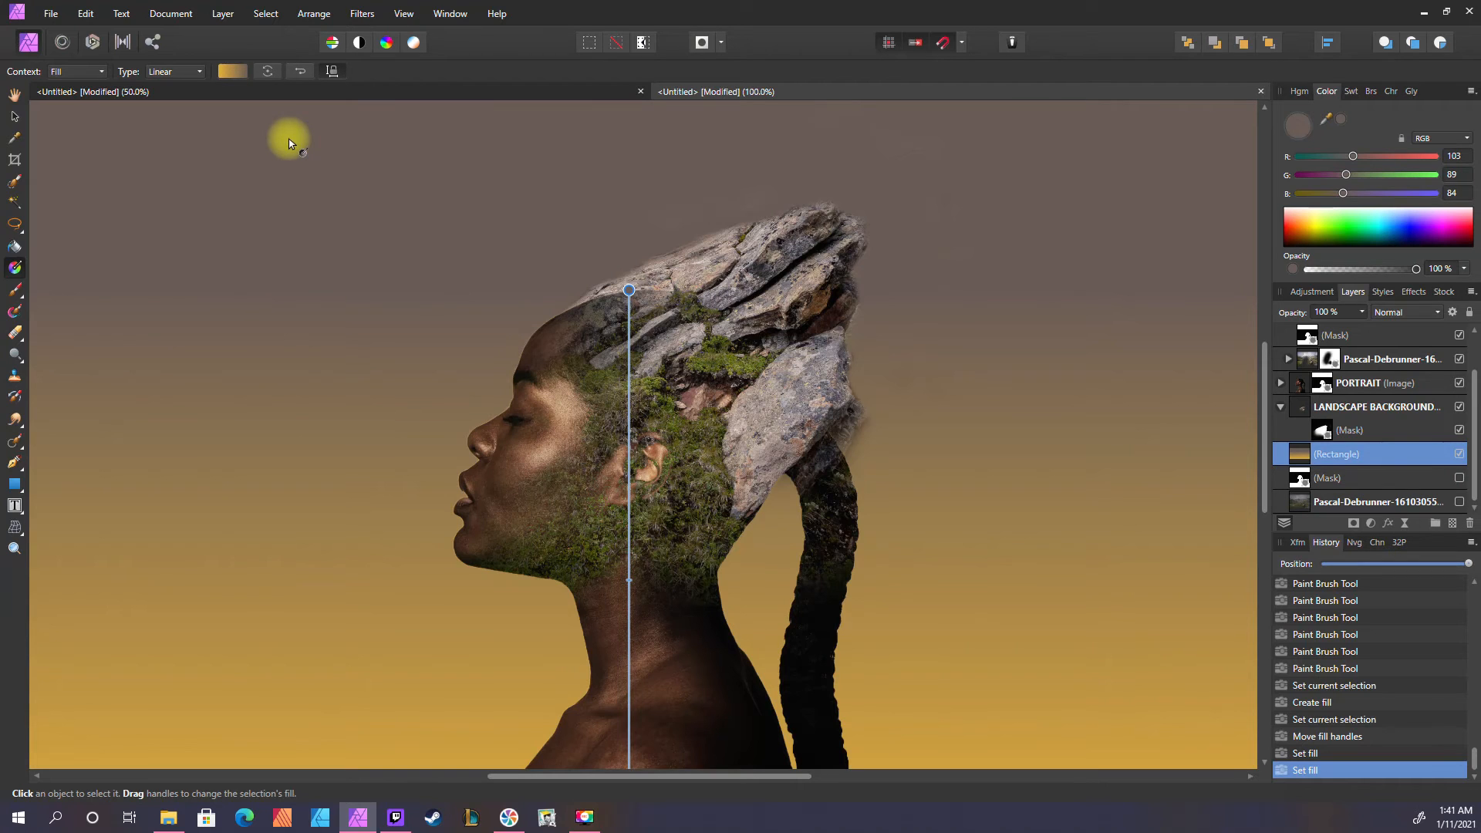
left_click(1316, 431)
key("b")
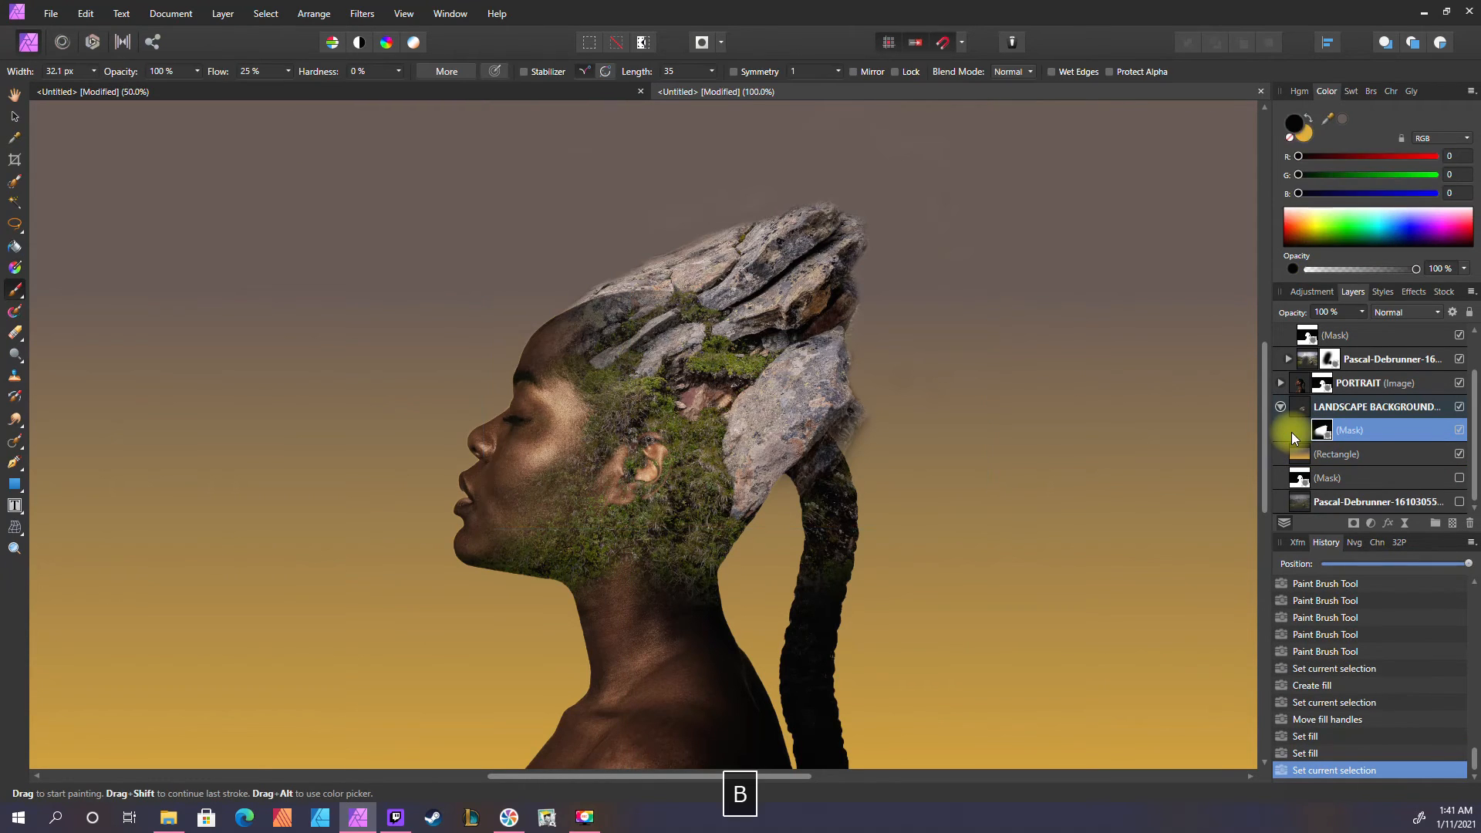
left_click(1292, 121)
key("bracketright")
left_click_drag(889, 442, 890, 408)
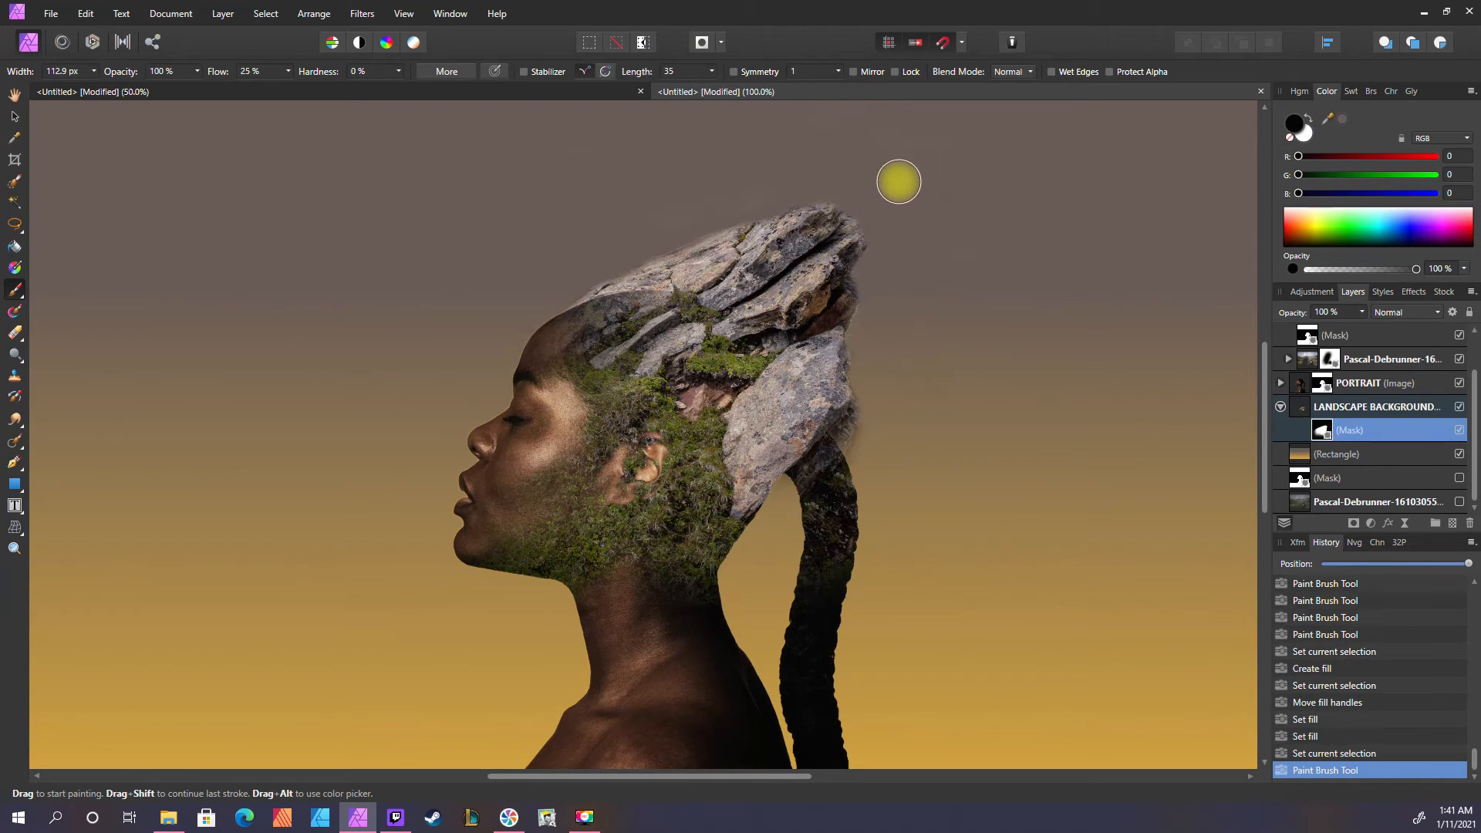
Mask out the remaining fringe along the rocks' upper edge with the brush reduced to about 43 px
scroll(718, 389, "up", 1)
key("space")
left_click_drag(718, 394, 801, 704)
key("bracketleft")
key("bracketleft")
key("bracketleft")
key("bracketleft")
key("bracketleft")
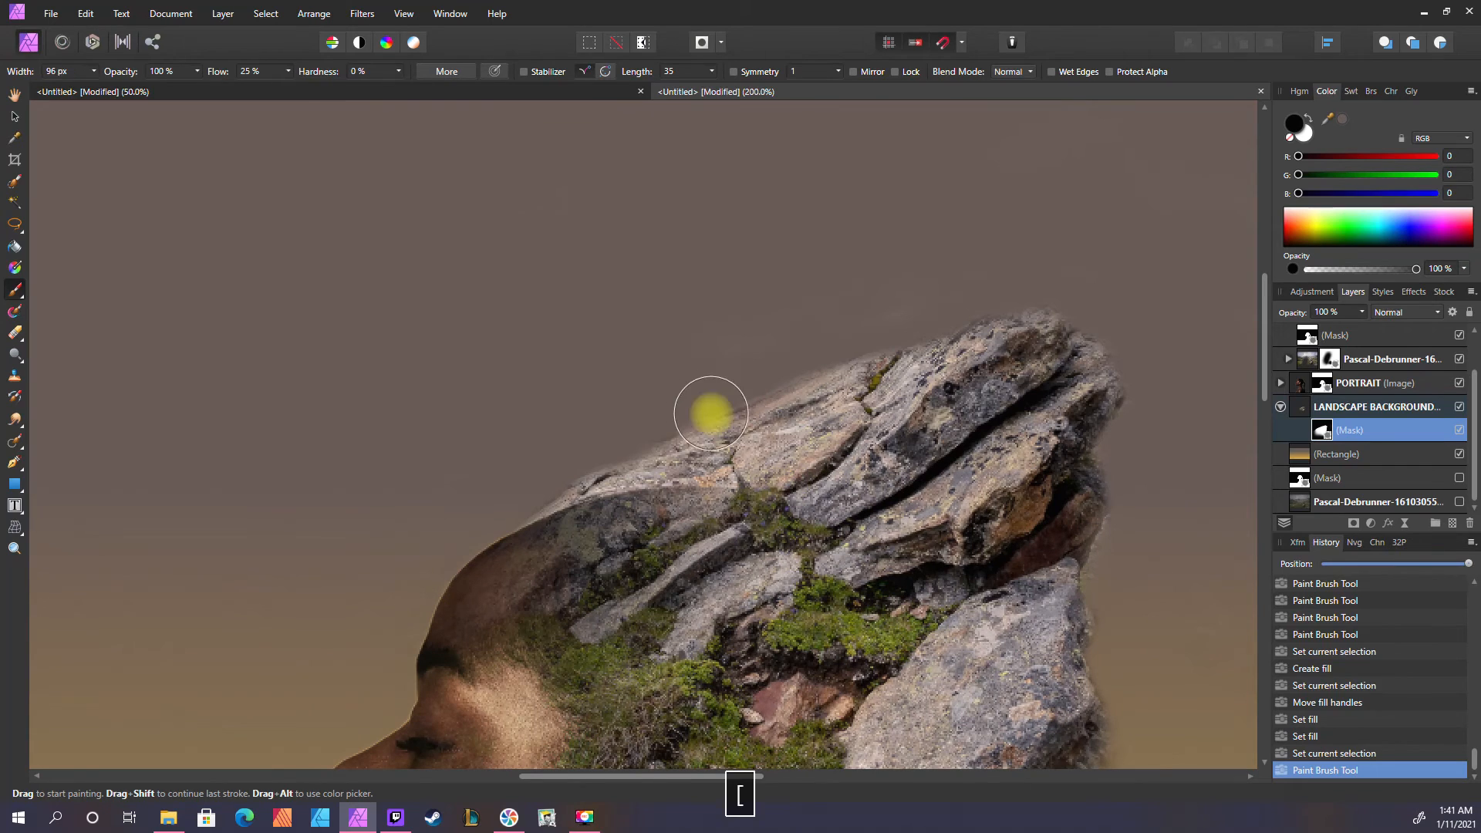
left_click_drag(532, 509, 479, 544)
key("ctrl+z")
left_click_drag(782, 361, 630, 438)
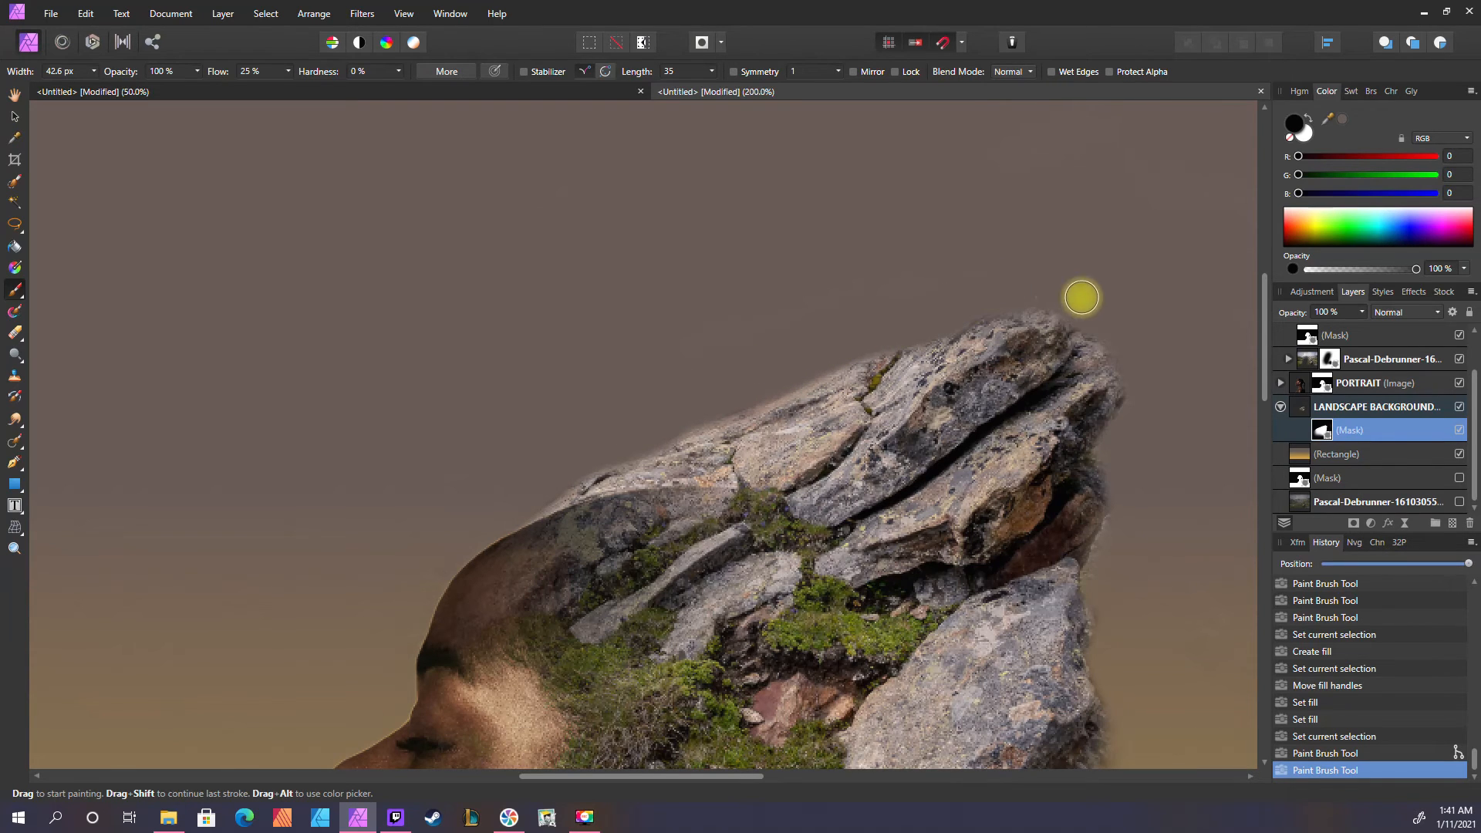
Mask out the residue in the notch above the large rear boulder with a fine brush of about 12 px
key("[")
key("[")
key("[")
key("[")
left_click_drag(1102, 579, 1088, 592)
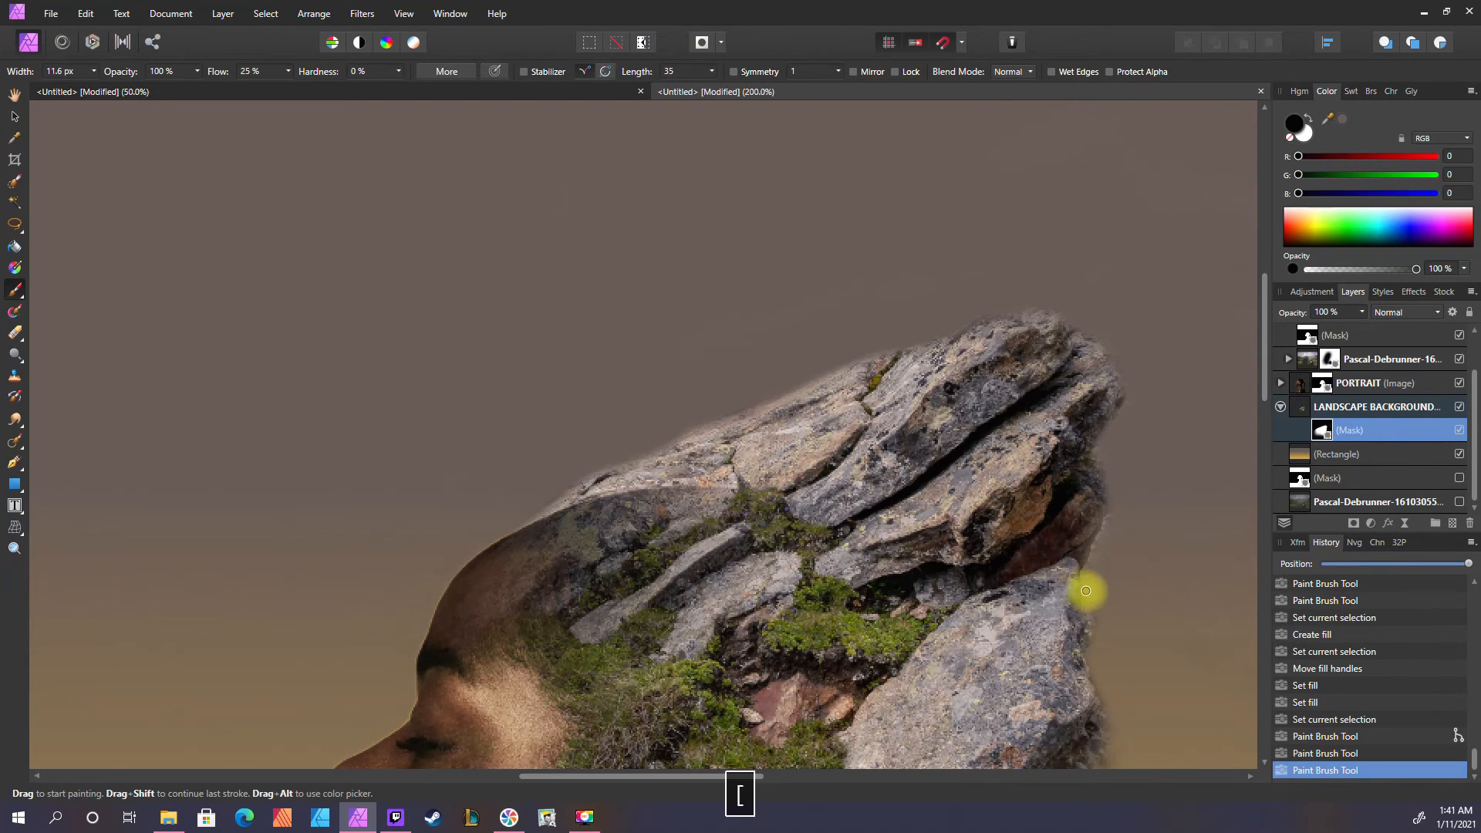
Enlarge the brush to about 47 px and mask out the faint haze in the background behind the rocks
key("bracketright")
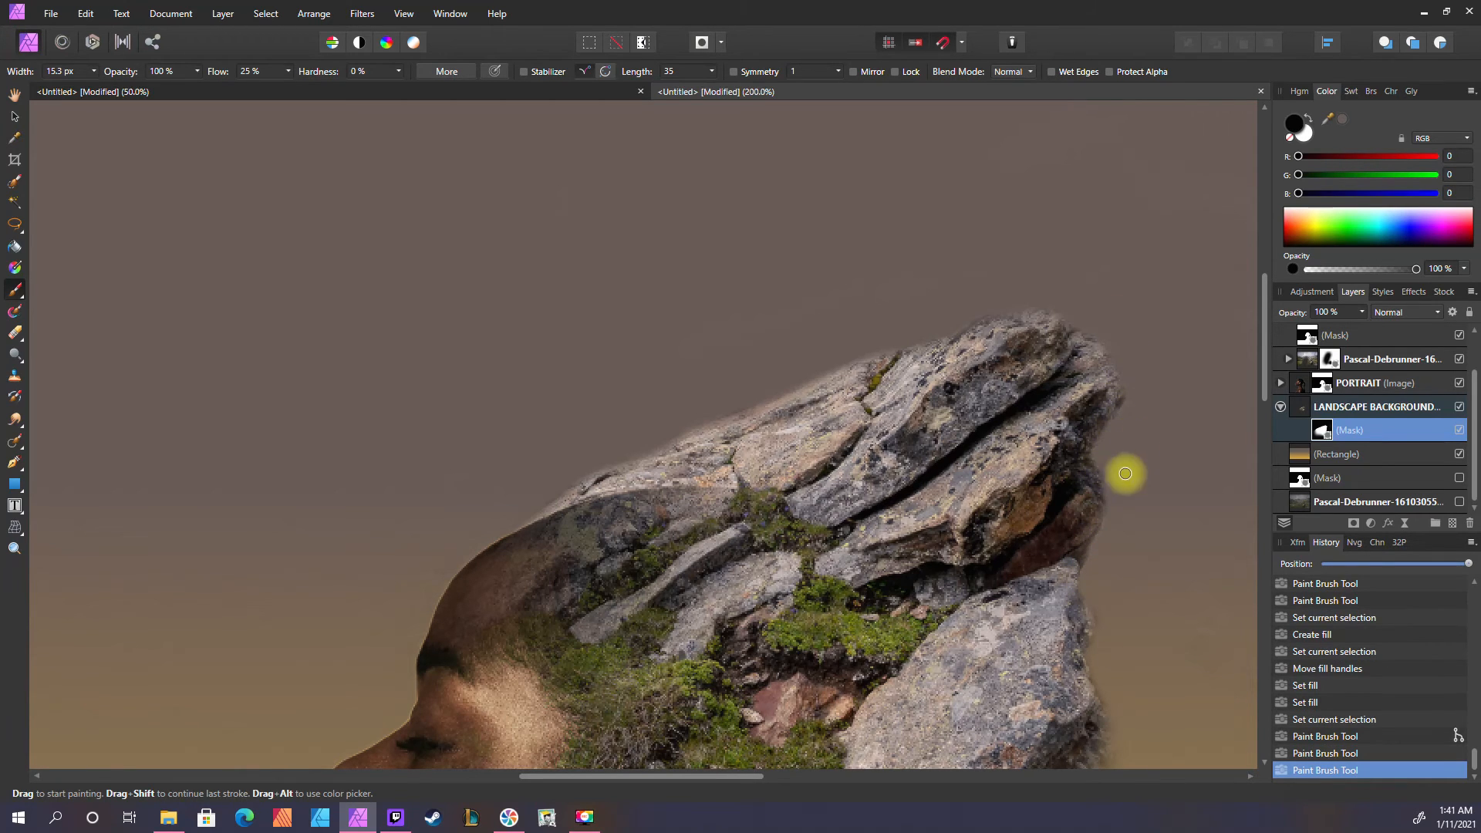
key("space")
left_click_drag(1207, 691, 1085, 562)
key("bracketright")
key("bracketright")
key("bracketright")
key("bracketright")
left_click_drag(1139, 437, 1110, 457)
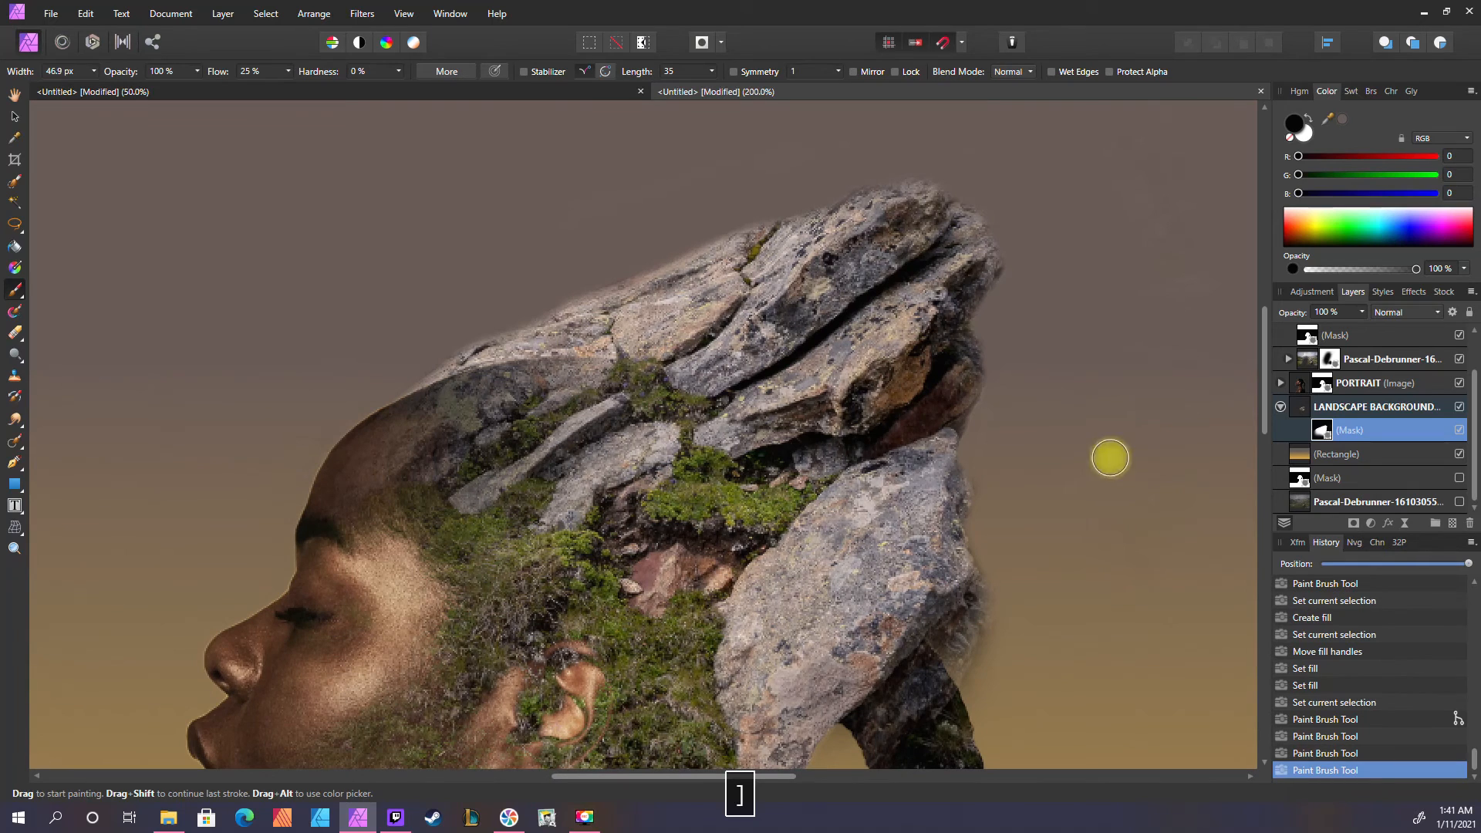
Paint white on the landscape background mask to restore the dark rock behind the large boulder
key("bracketright")
key("bracketright")
key("bracketright")
key("x")
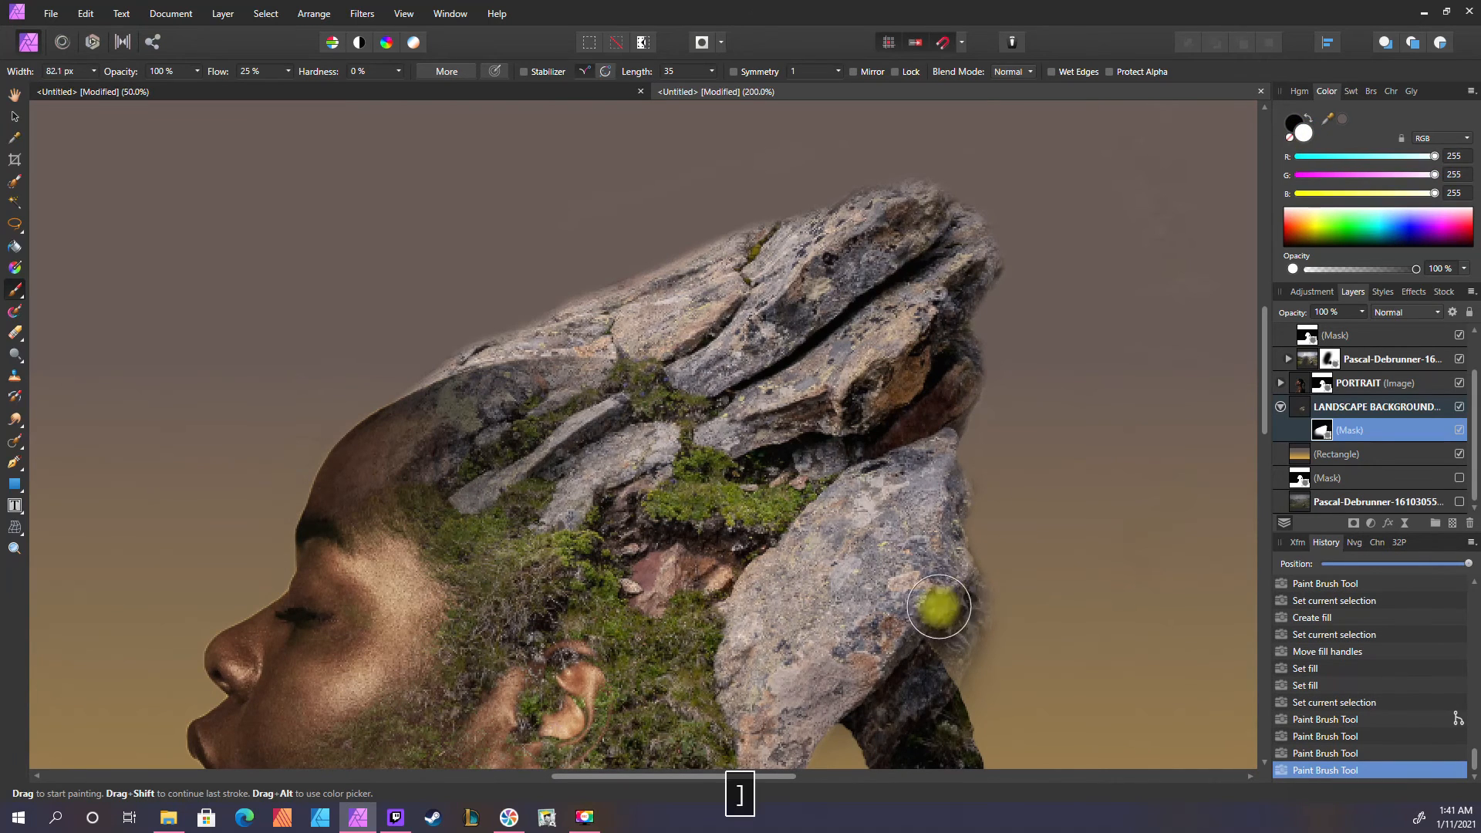
key("bracketleft")
key("bracketleft")
key("bracketleft")
mouse_move(939, 607)
left_mouse_down()
mouse_move(951, 610)
mouse_move(929, 679)
mouse_move(969, 579)
mouse_move(965, 646)
mouse_move(991, 607)
mouse_move(873, 566)
mouse_move(429, 251)
left_mouse_up()
Trim the outer edge of the restored dark rock by painting black on the mask with a smaller brush
left_click(1295, 123)
key("ctrl+=")
key("bracketleft")
key("bracketleft")
key("bracketleft")
key("bracketleft")
key("bracketleft")
mouse_move(745, 592)
left_mouse_down()
mouse_move(853, 423)
mouse_move(822, 349)
mouse_move(864, 404)
mouse_move(829, 456)
left_mouse_up()
Restore the edge of the dark rock above the braid in white, reducing the brush to about 14 px
key("bracketright")
key("bracketright")
key("bracketright")
key("bracketright")
key("x")
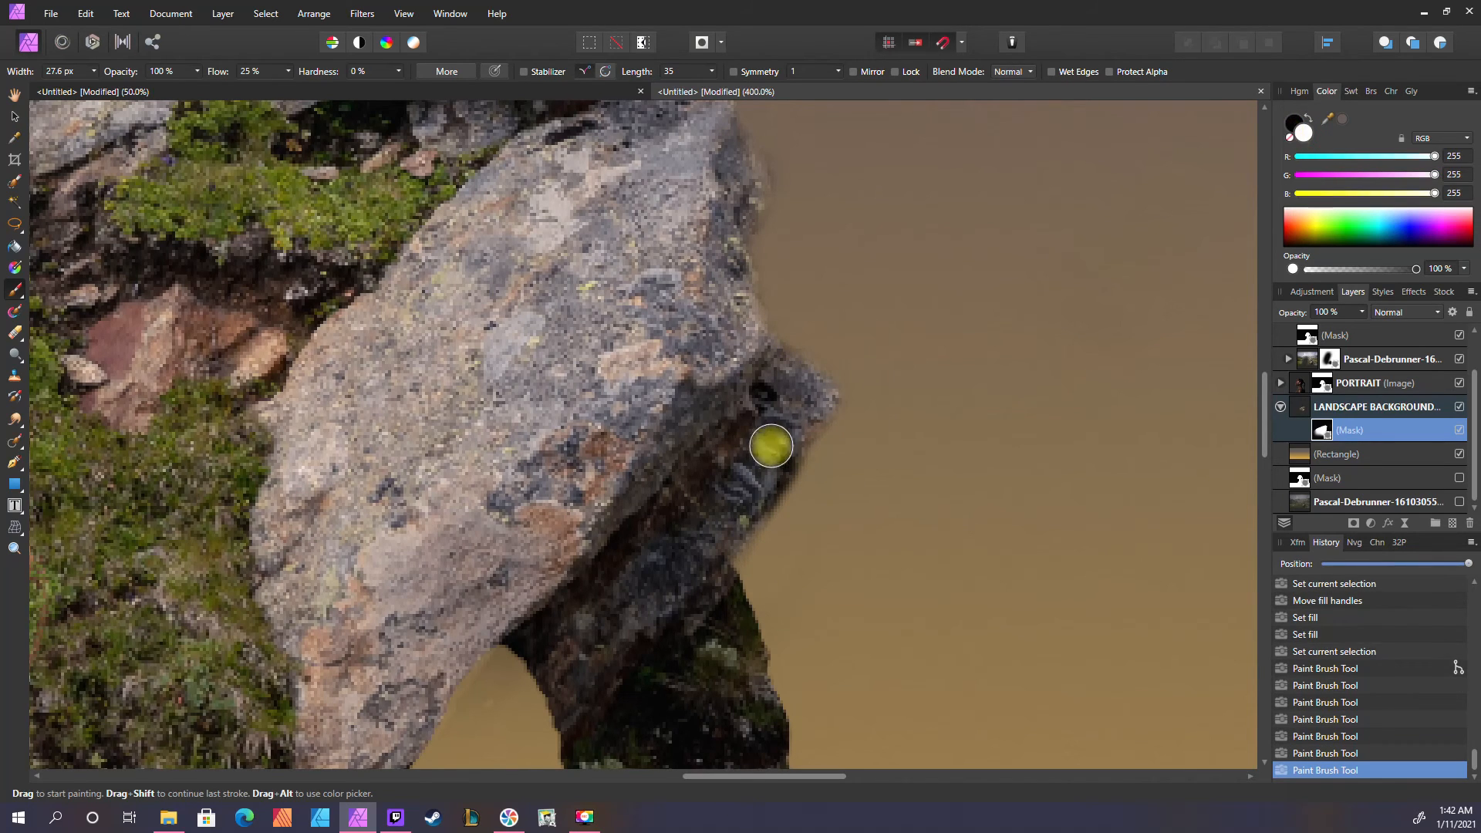
key("bracketleft")
key("bracketleft")
key("bracketleft")
key("bracketleft")
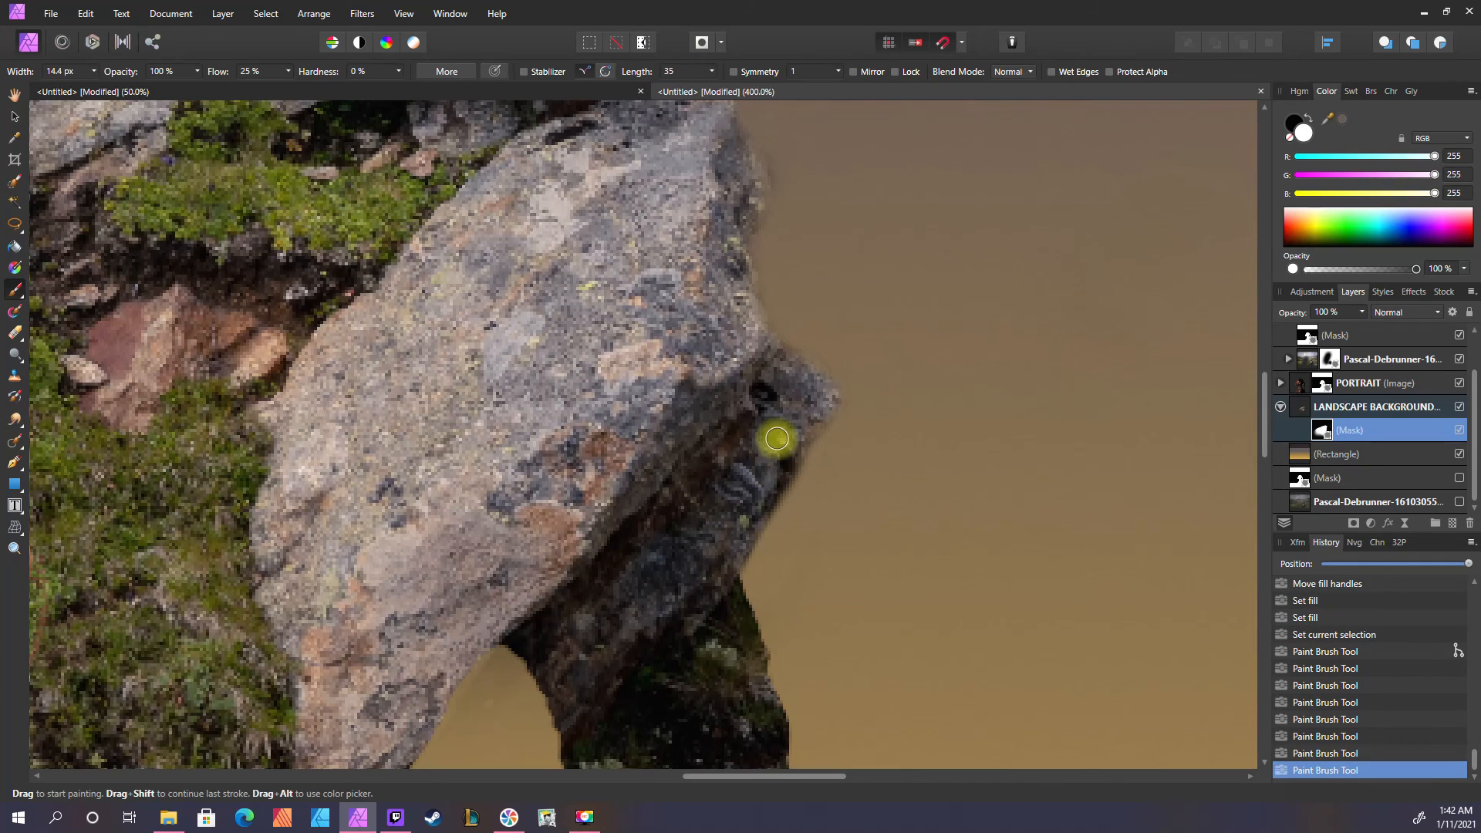
Select the portrait layer's mask, enlarge a black brush to over 100 px and begin hiding the dark hair over the rocks
key("ctrl+minus")
key("ctrl+minus")
key("ctrl+minus")
left_click_drag(720, 592, 760, 593)
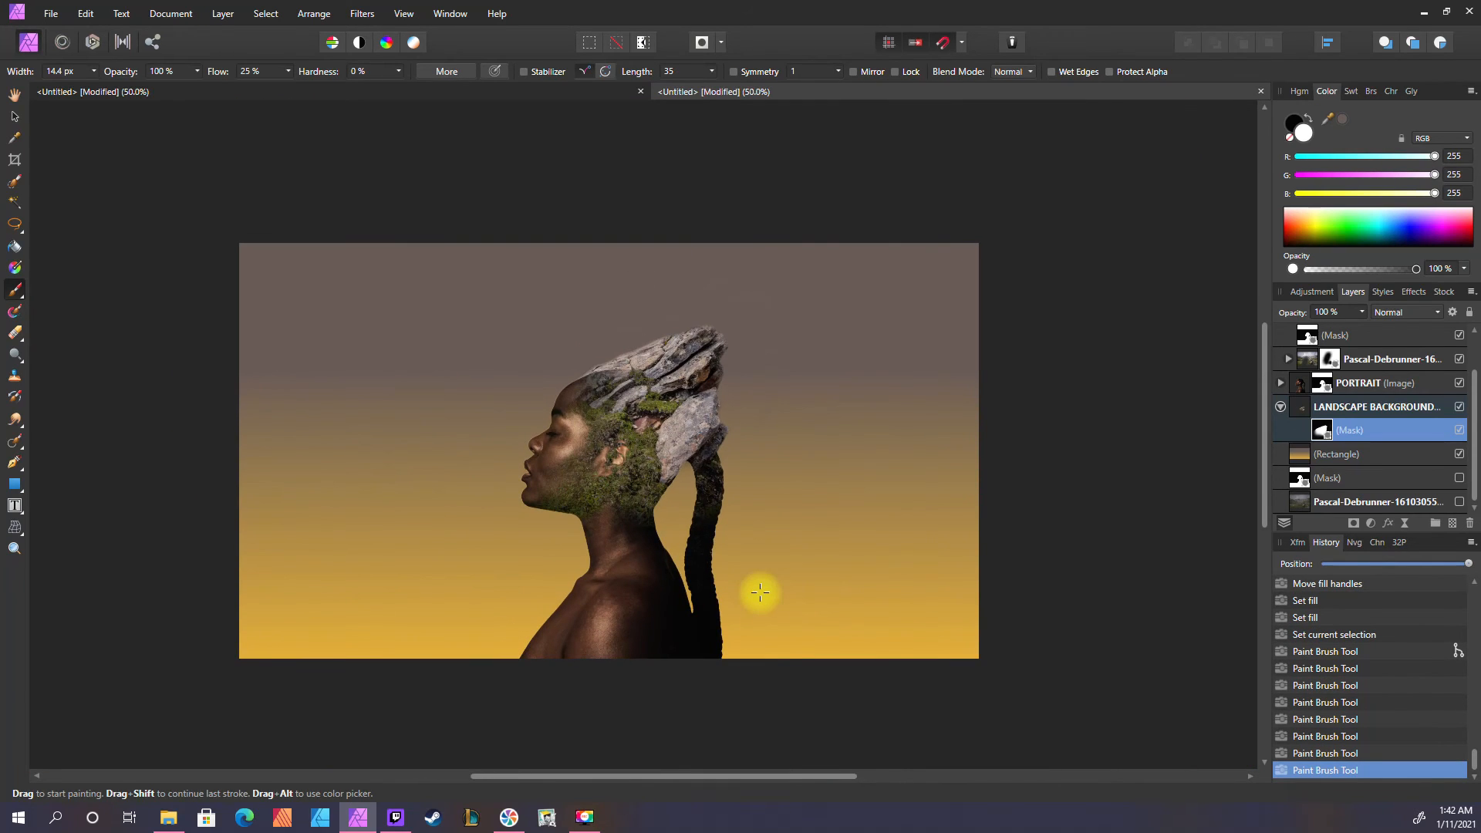
key("ctrl+plus")
left_click_drag(841, 683, 915, 653)
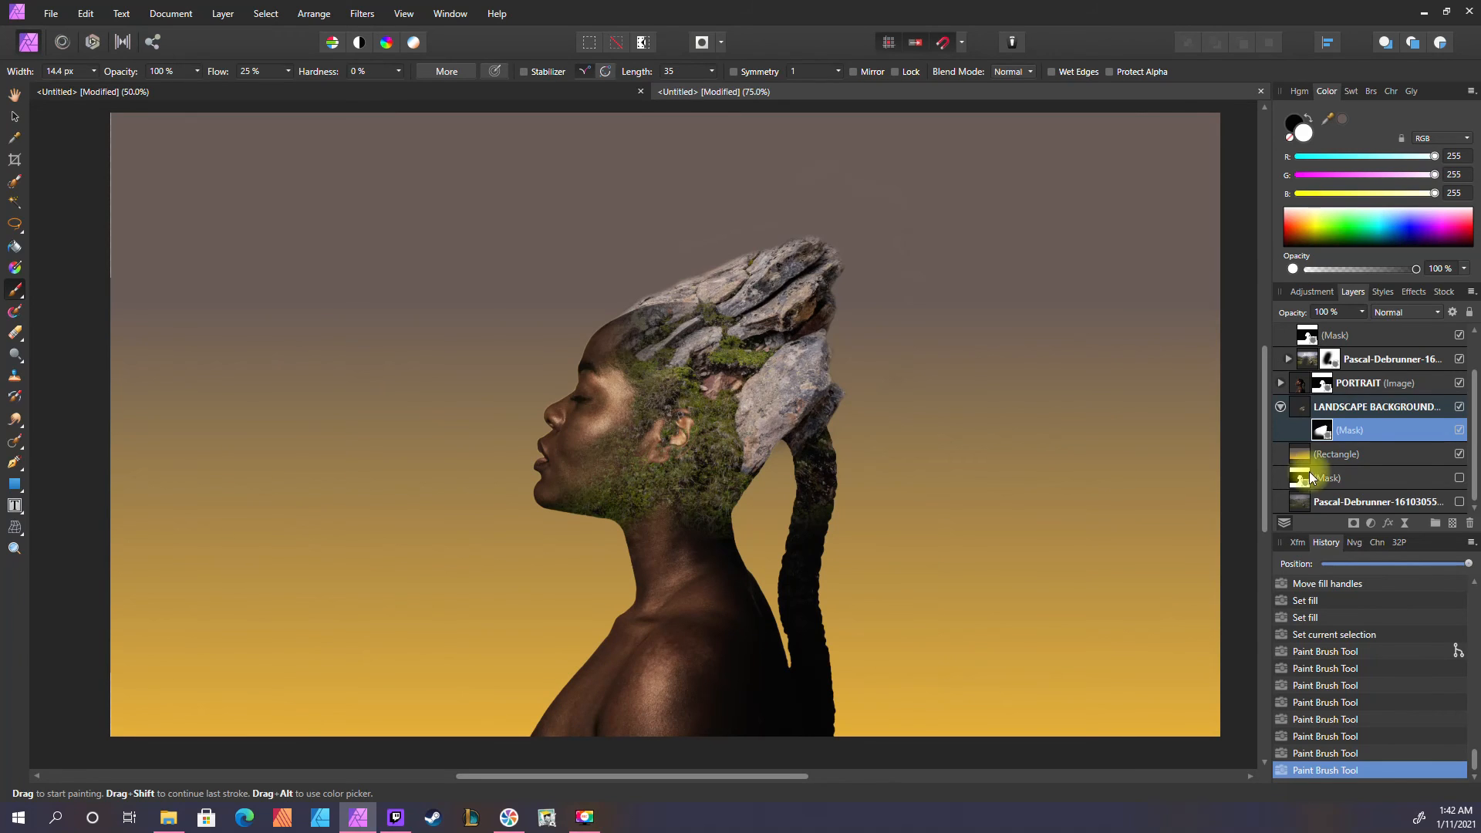
left_click(1281, 384)
left_click(1324, 410)
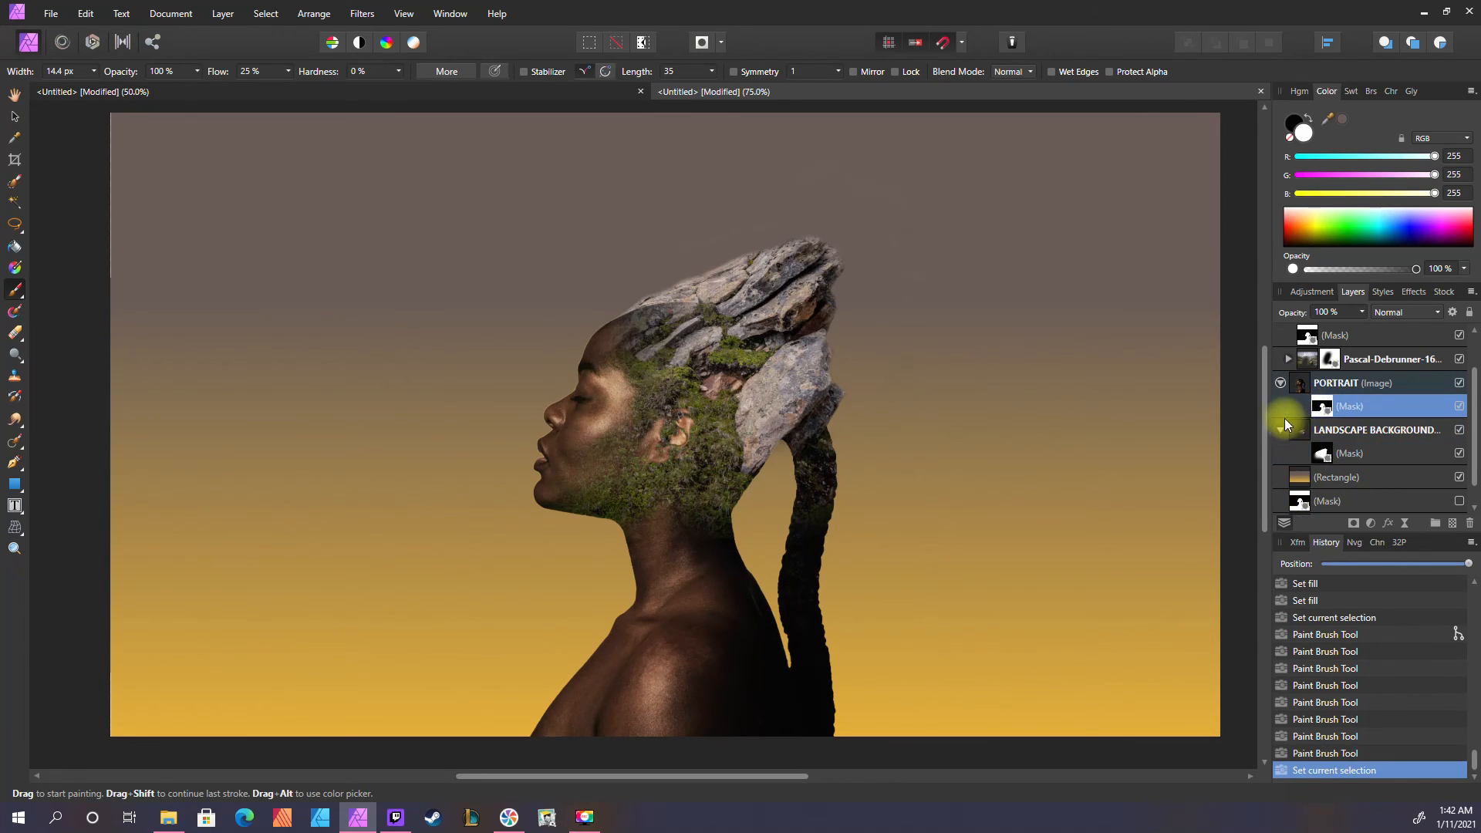
left_click(1295, 120)
key("bracketright")
key("bracketright")
key("bracketright")
key("bracketright")
key("bracketright")
key("bracketright")
key("bracketright")
key("bracketright")
key("bracketright")
key("bracketright")
key("bracketright")
key("bracketright")
key("bracketright")
key("bracketright")
key("bracketright")
key("bracketright")
key("bracketright")
key("bracketright")
key("bracketright")
key("bracketright")
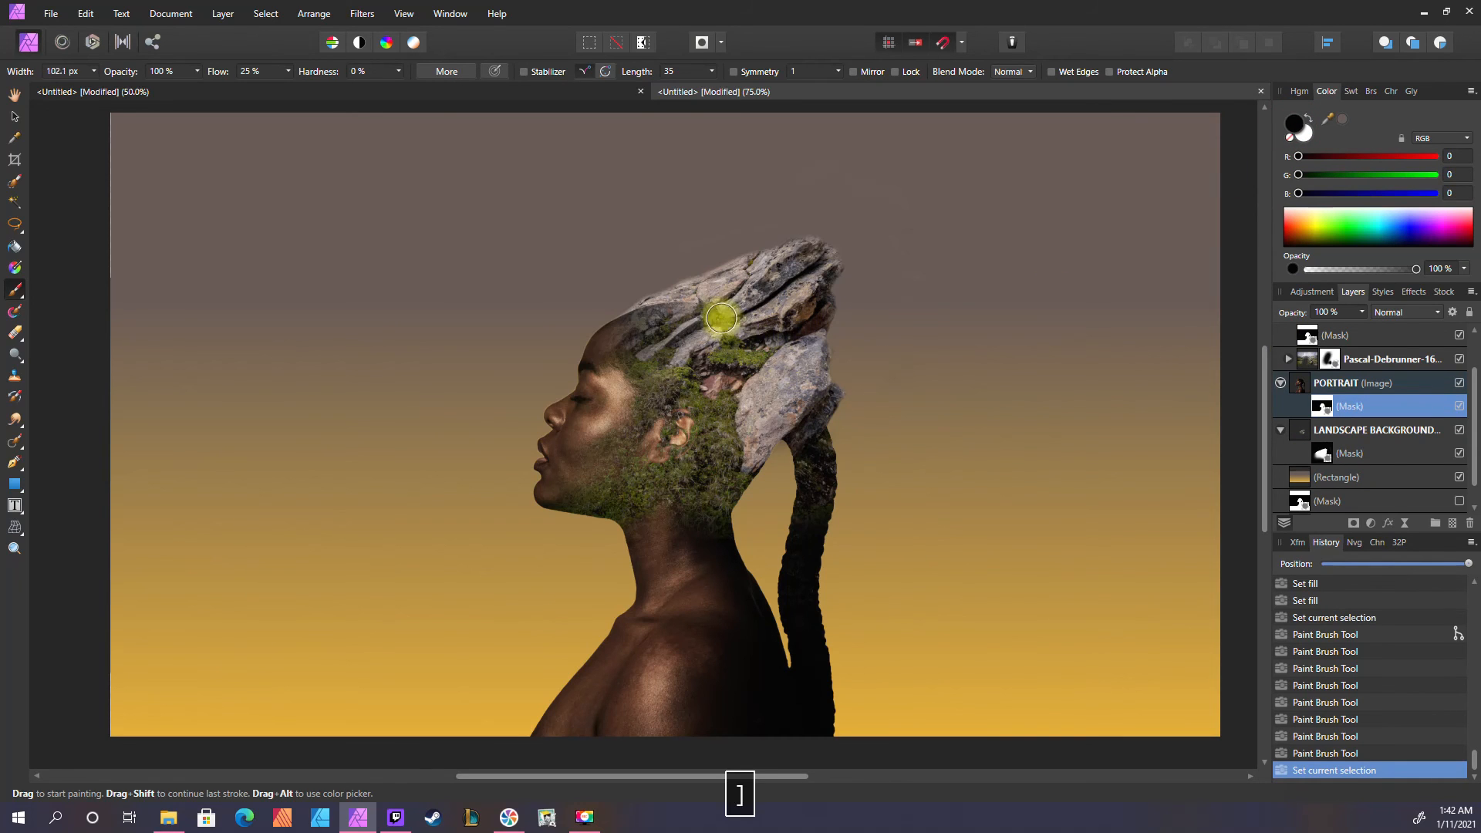
left_click_drag(718, 315, 694, 306)
Paint repeated black strokes on the portrait mask above the forehead to blend the hairline into the rocks
key("ctrl+equal")
key("ctrl+equal")
key("space")
left_click_drag(772, 354, 813, 479)
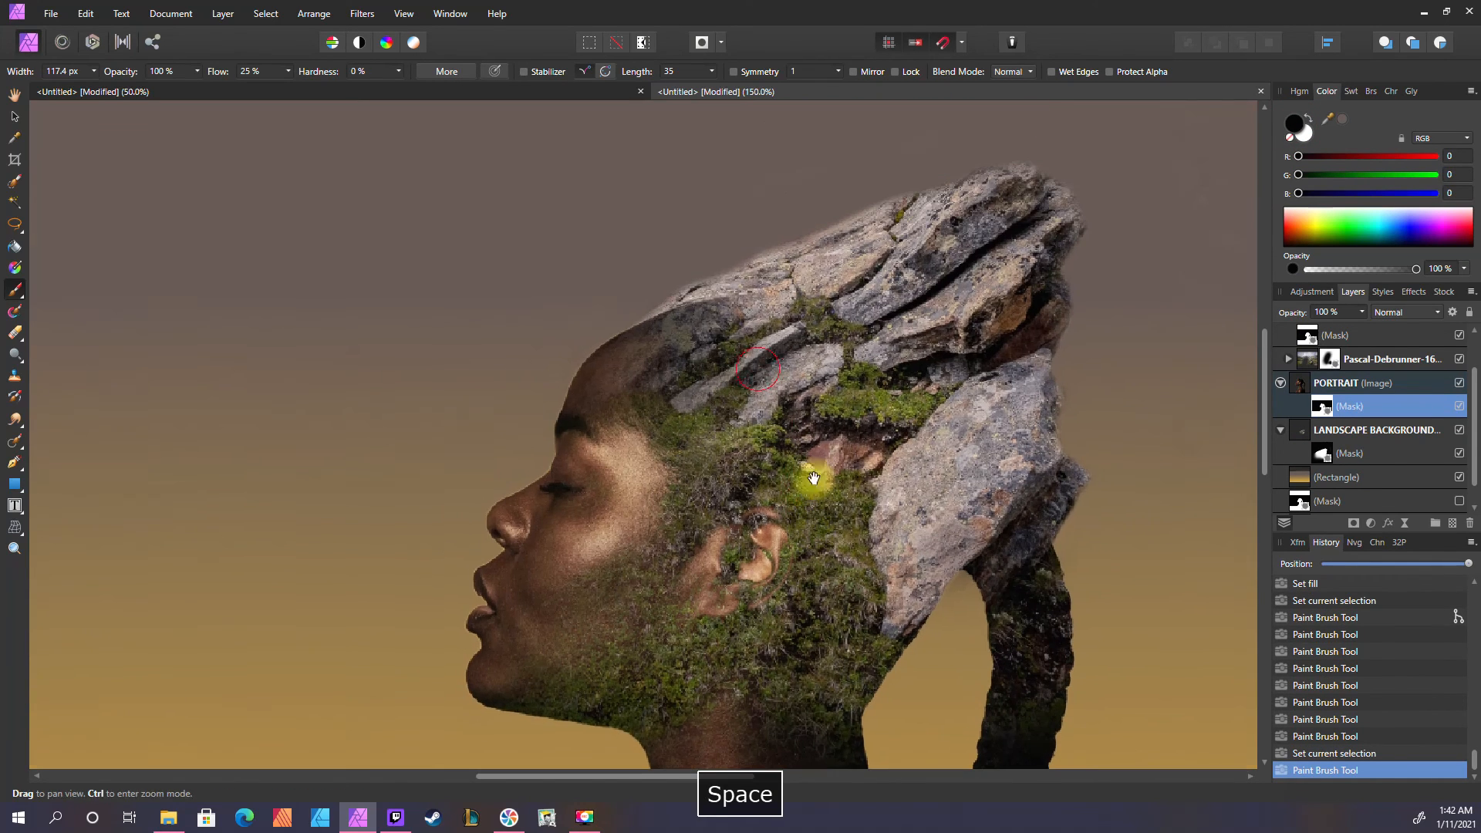
left_click_drag(764, 287, 707, 298)
left_click_drag(732, 275, 678, 304)
left_click_drag(710, 280, 668, 298)
left_click_drag(727, 264, 679, 289)
left_click_drag(718, 268, 678, 289)
left_click_drag(710, 268, 677, 292)
left_click_drag(709, 272, 681, 298)
left_click(677, 281)
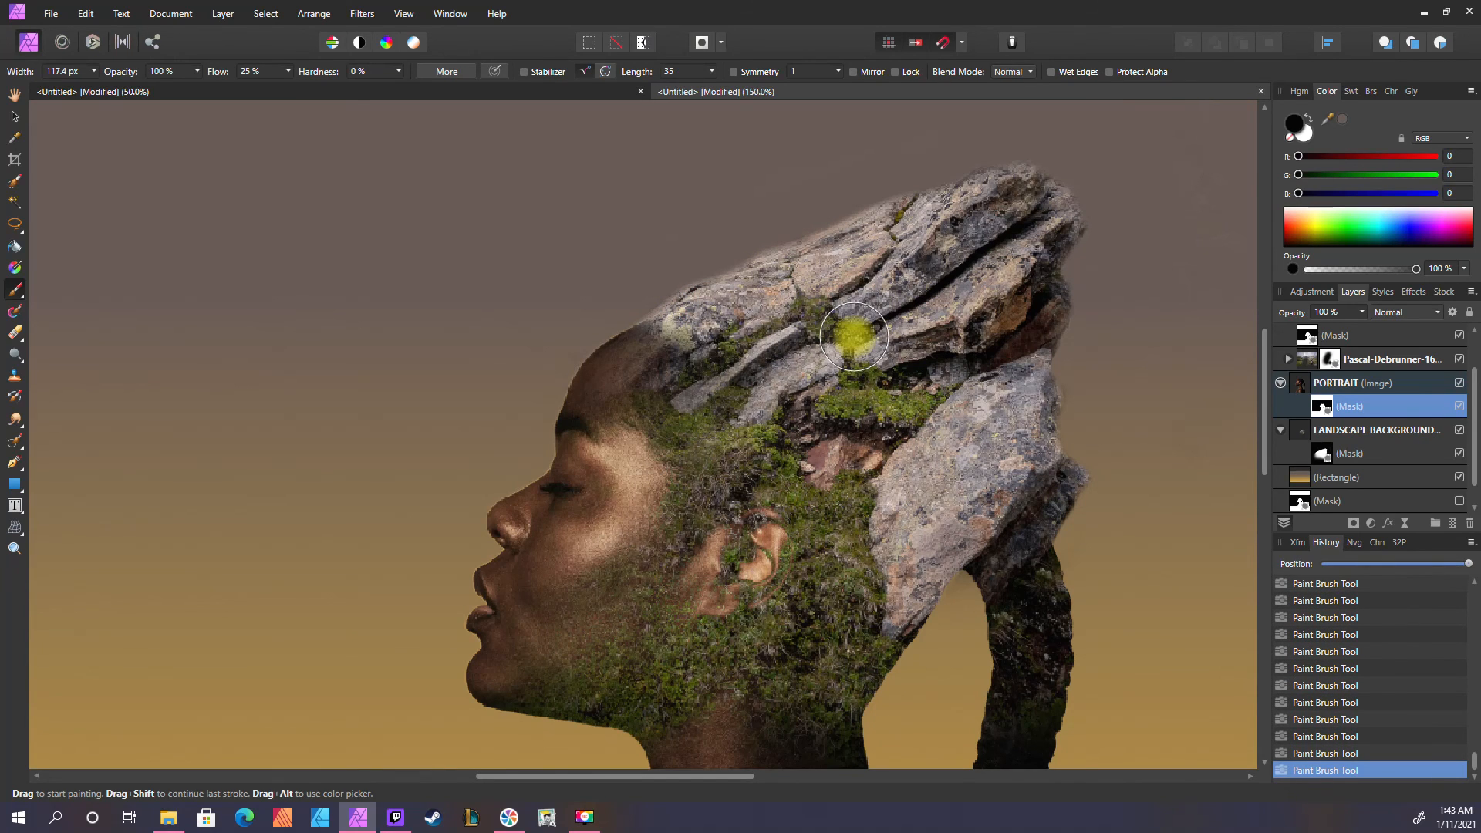
key("ctrl+minus")
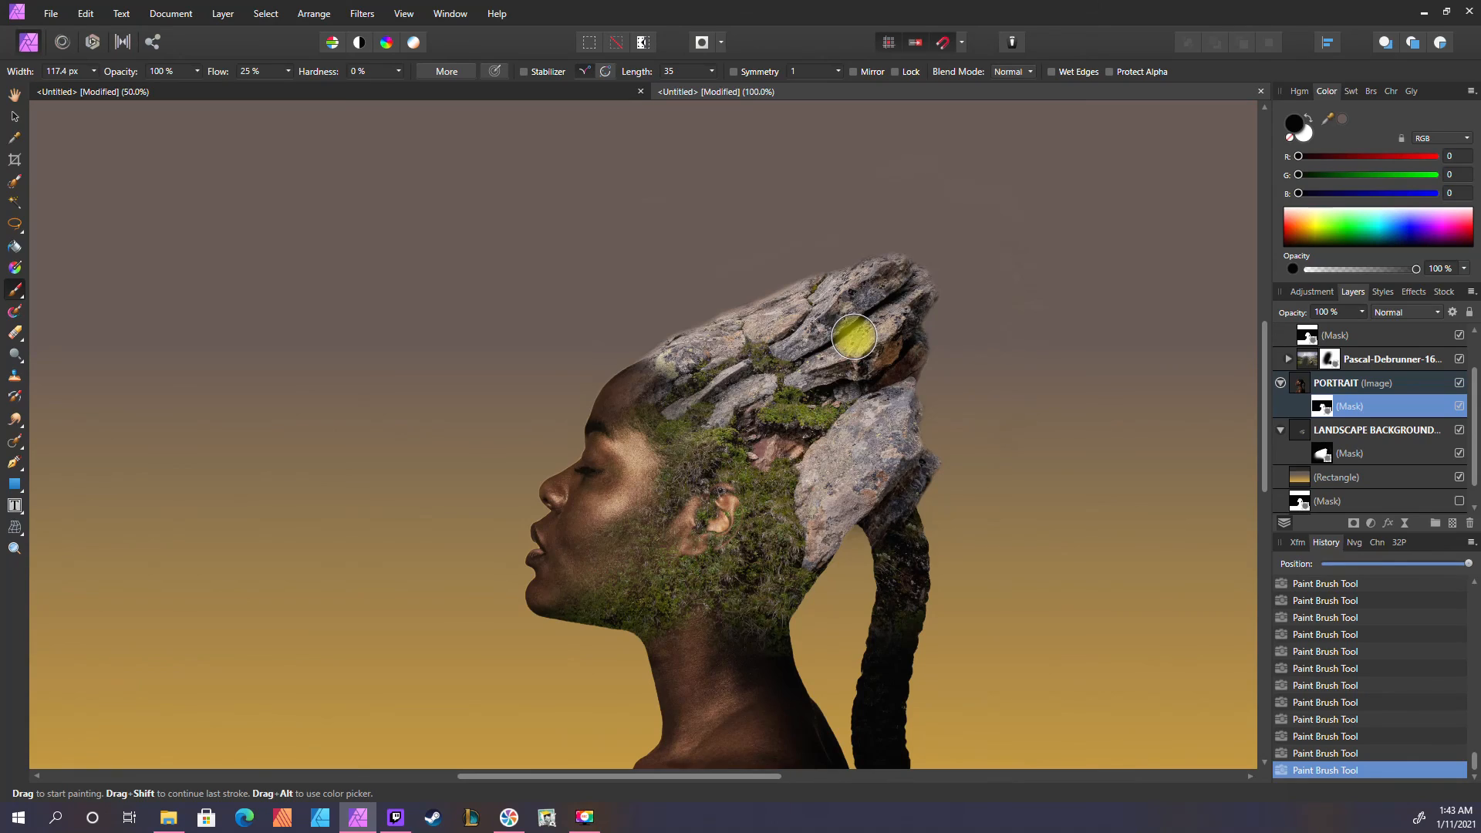
key("ctrl+minus")
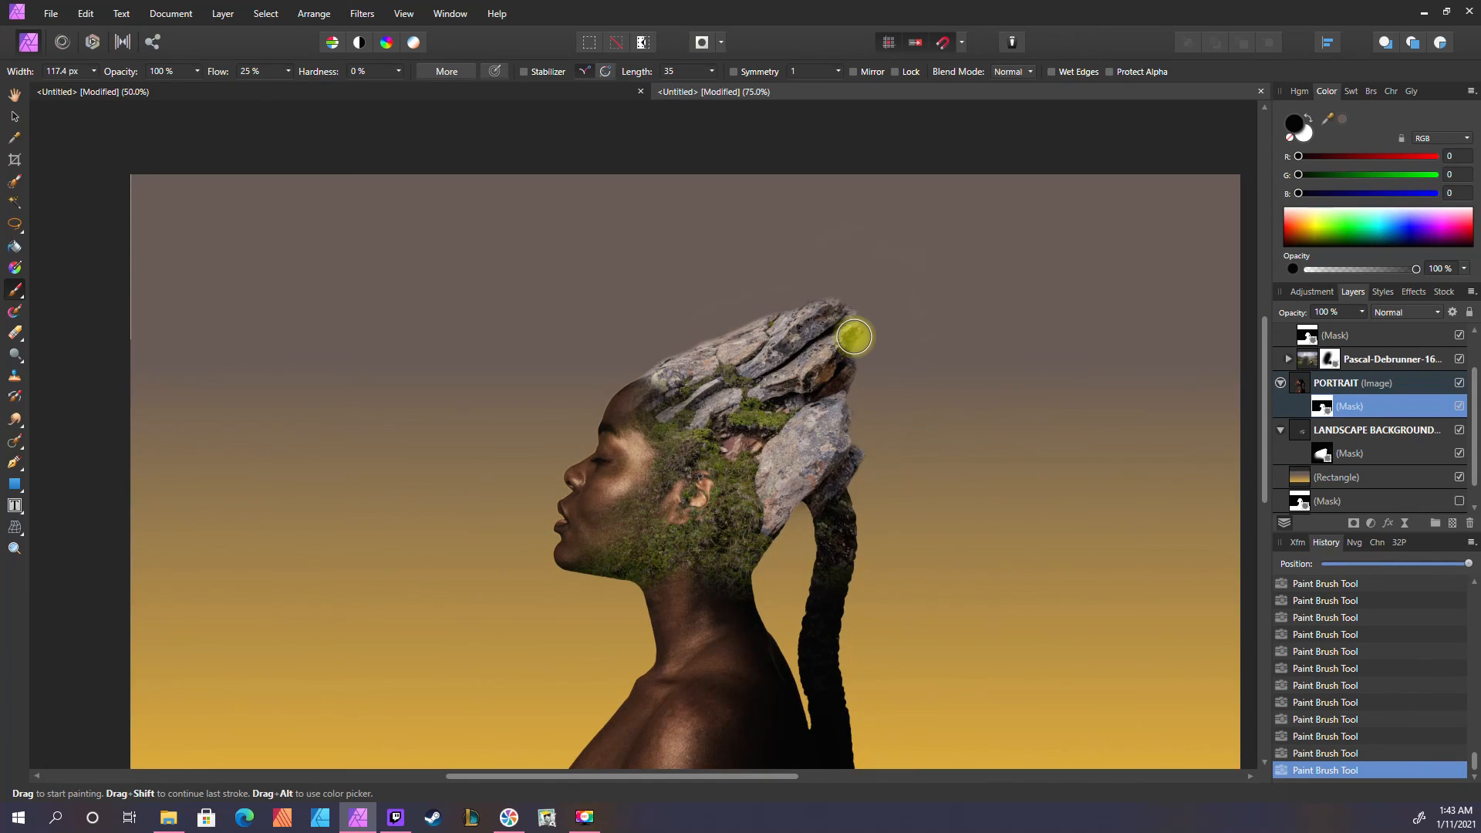
key("space")
left_click_drag(959, 622, 939, 595)
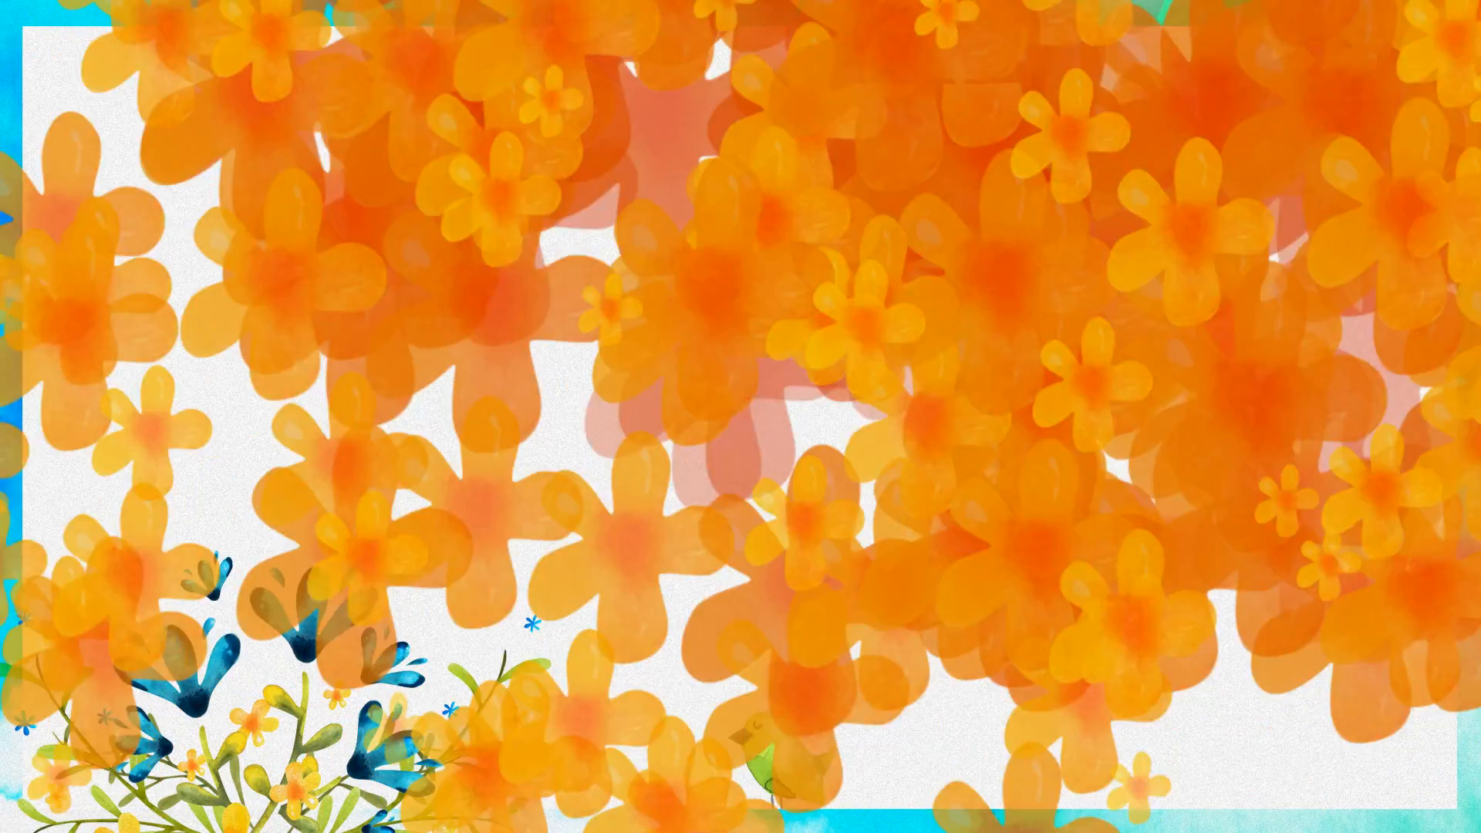